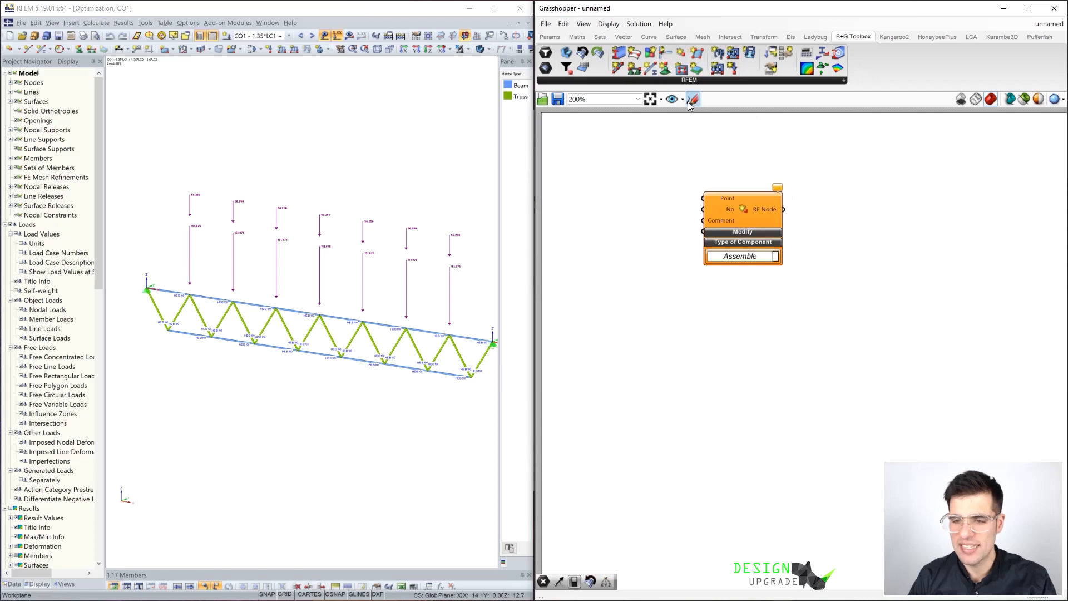
- Expand the Modify inputs of the RF Node component and move the component aside on the canvas
left_click(742, 231)
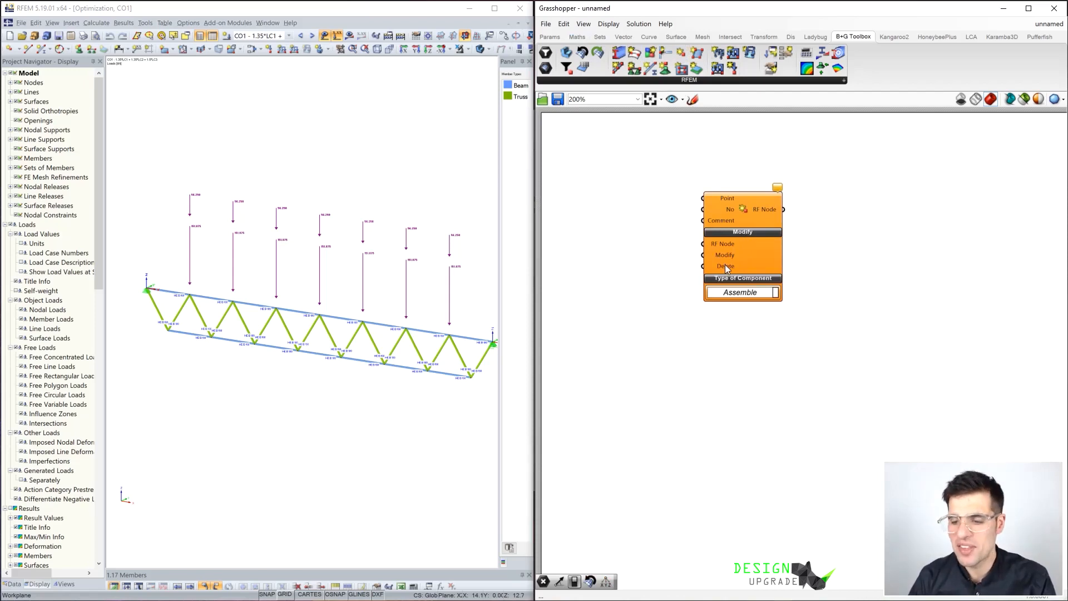
right_click_drag(636, 204, 670, 219)
left_click_drag(780, 269, 877, 232)
- In RFEM, show the project data tree and display load case LC1 on the truss model
middle_click_drag(381, 331, 367, 323)
scroll(445, 319, "down", 1)
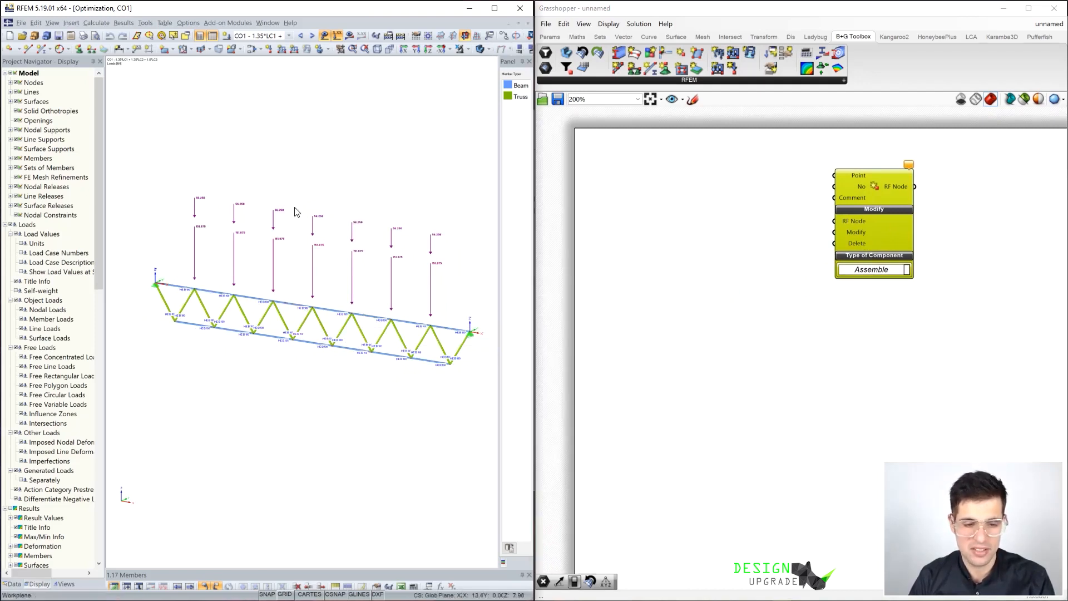
left_click(289, 36)
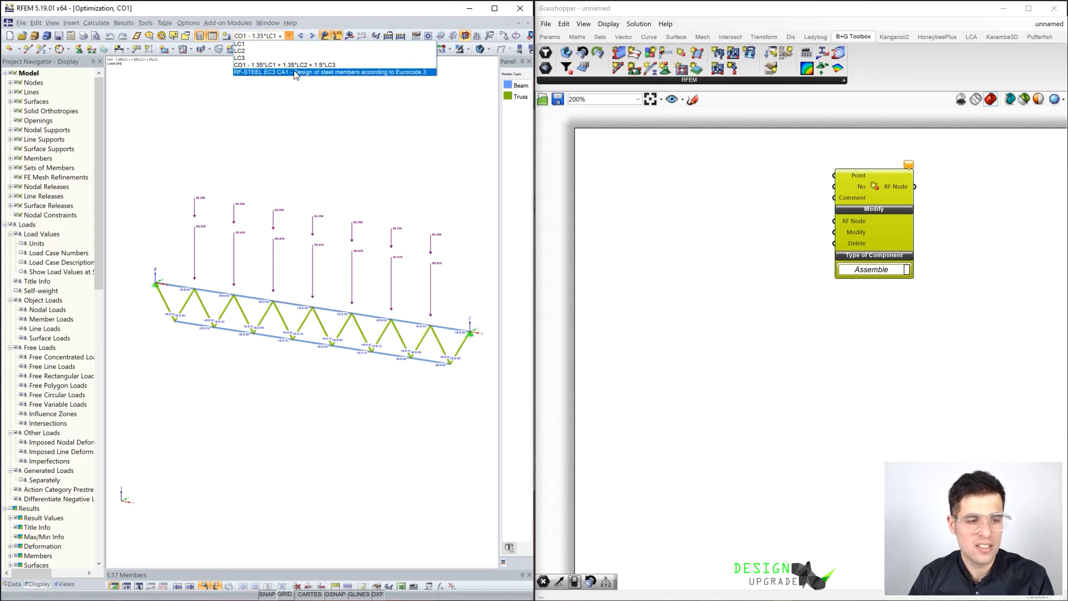
left_click(14, 584)
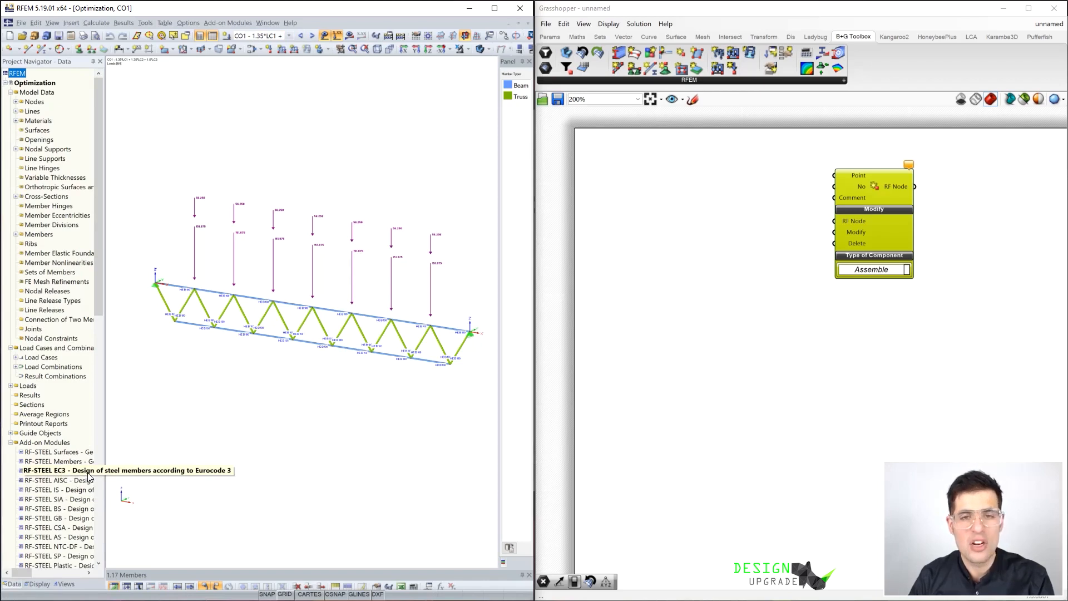
left_click(289, 37)
left_click(256, 45)
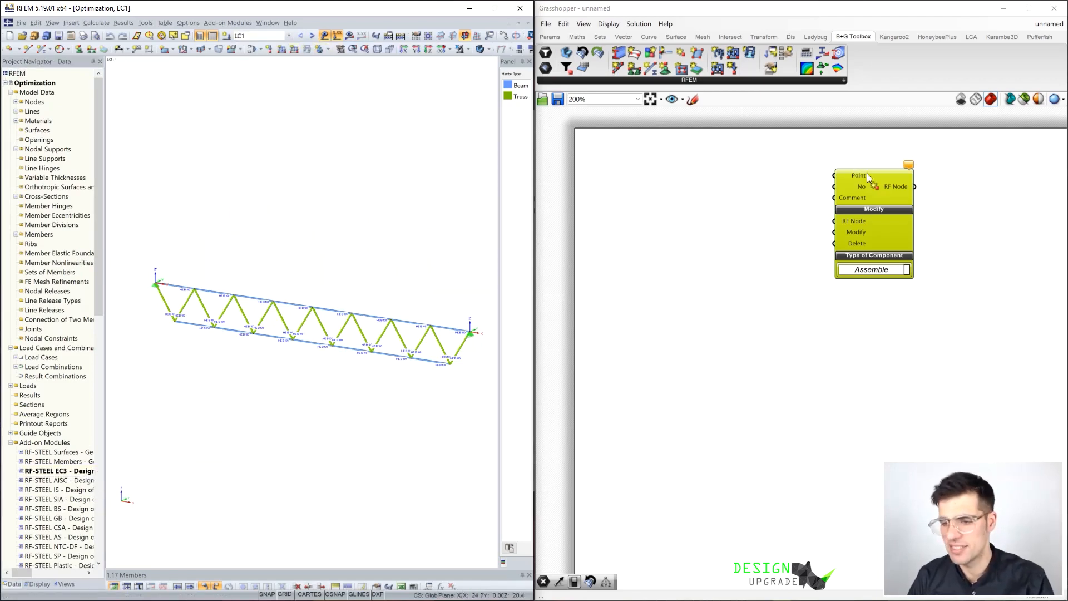
- Place the RFEM data import component in the Grasshopper definition, with the RF Node component moved aside to make room
left_click_drag(879, 179, 853, 187)
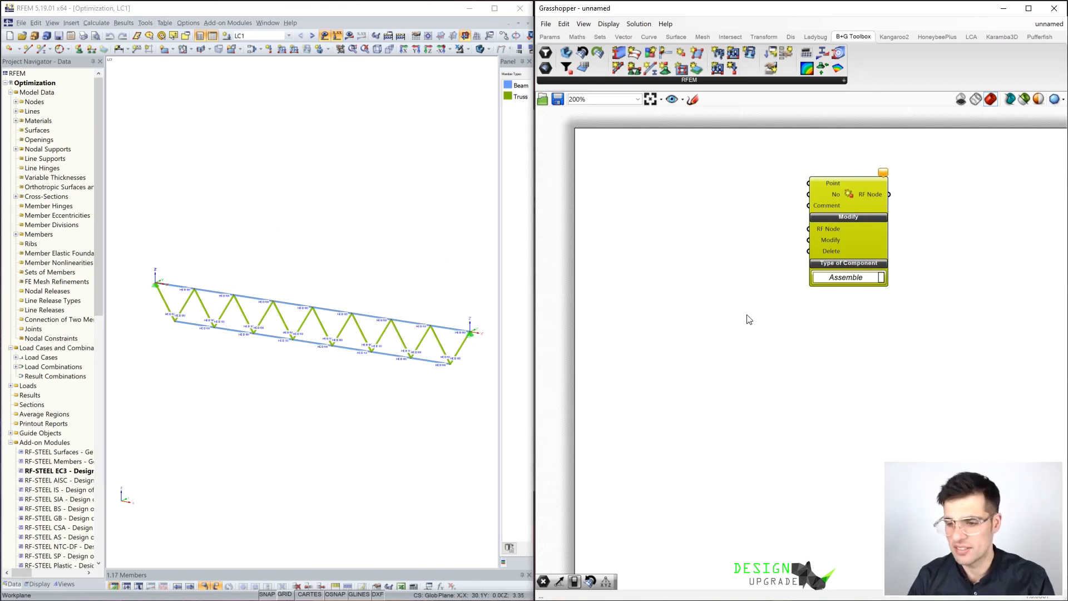
left_click_drag(837, 198, 895, 193)
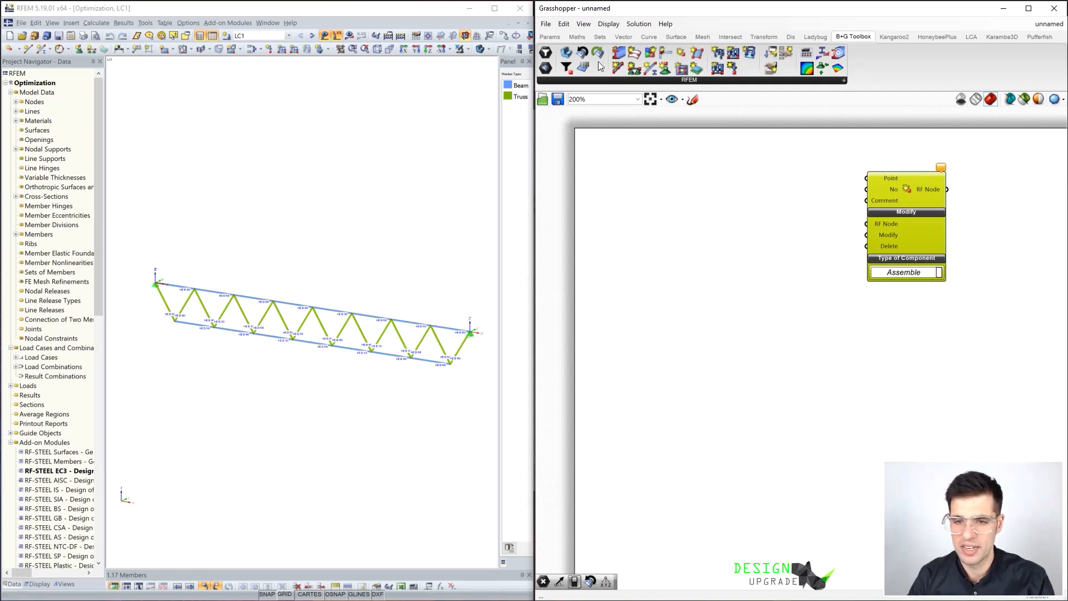
left_click_drag(580, 60, 739, 234)
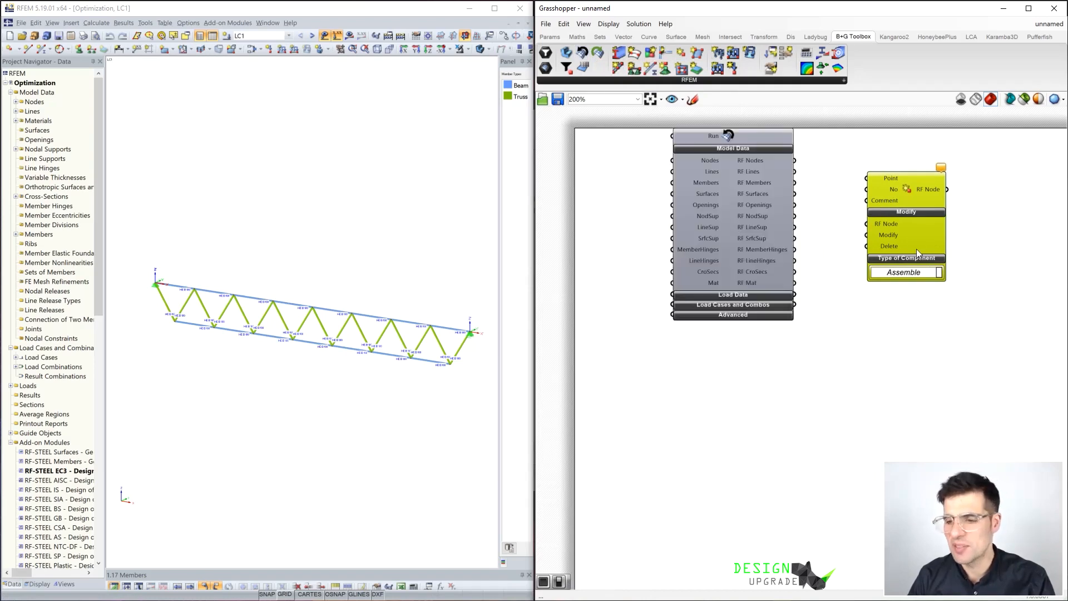
left_click_drag(916, 249, 993, 251)
left_click(762, 241)
left_click_drag(762, 240, 808, 285)
- Add a Button component and connect it to the Run input of the import component
double_click(670, 230)
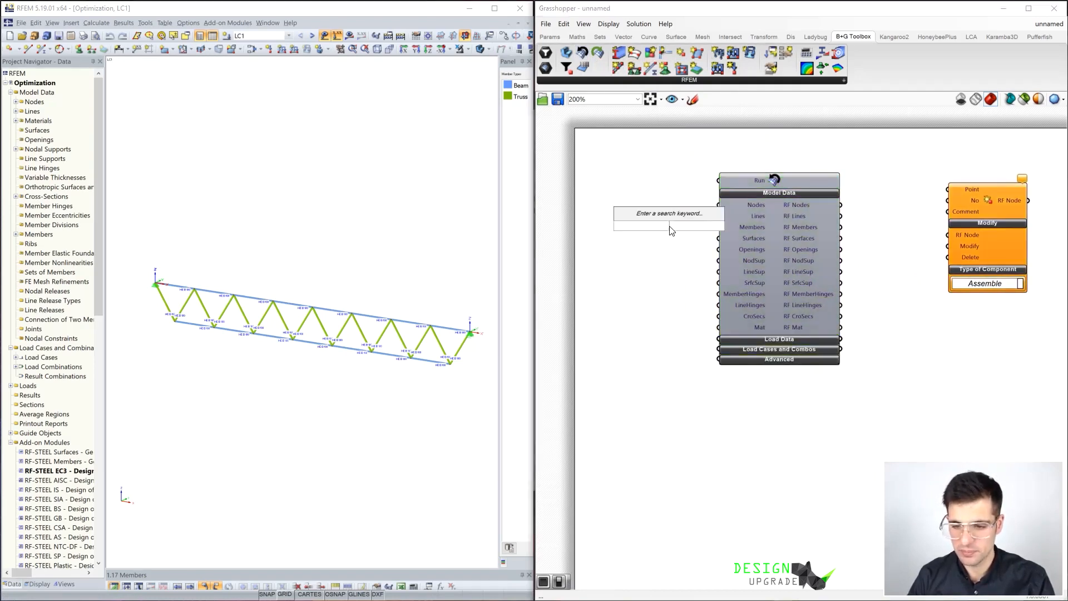
type("bur")
key("BackSpace")
type("tton")
key("Return")
left_click_drag(699, 225, 718, 180)
left_click_drag(665, 224, 654, 185)
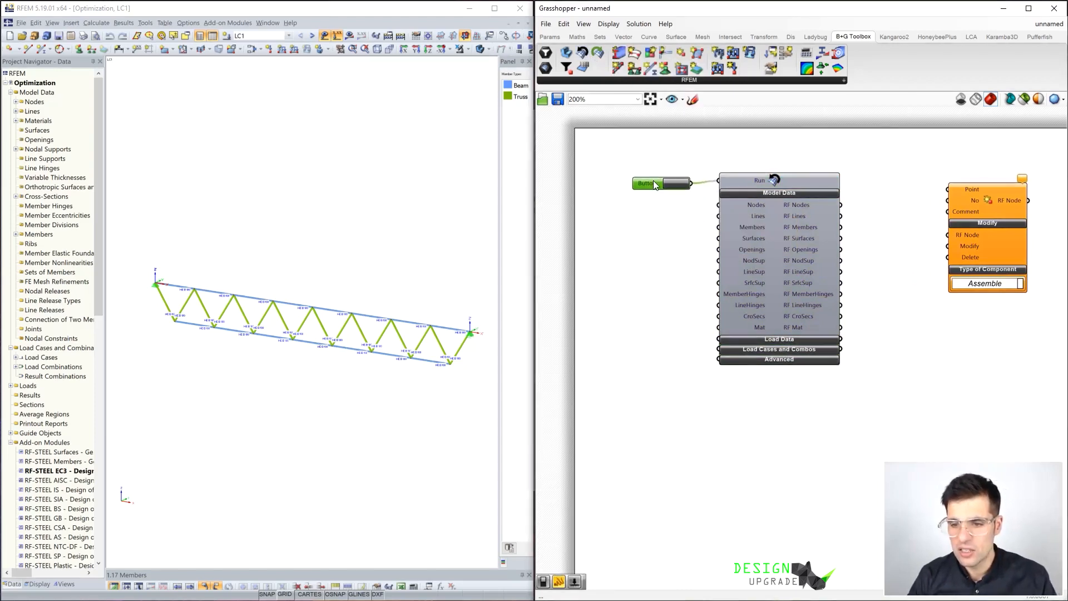
- Add a Boolean Toggle, connect it to the import component's Nodes input and set it to True
double_click(660, 224)
type("togg")
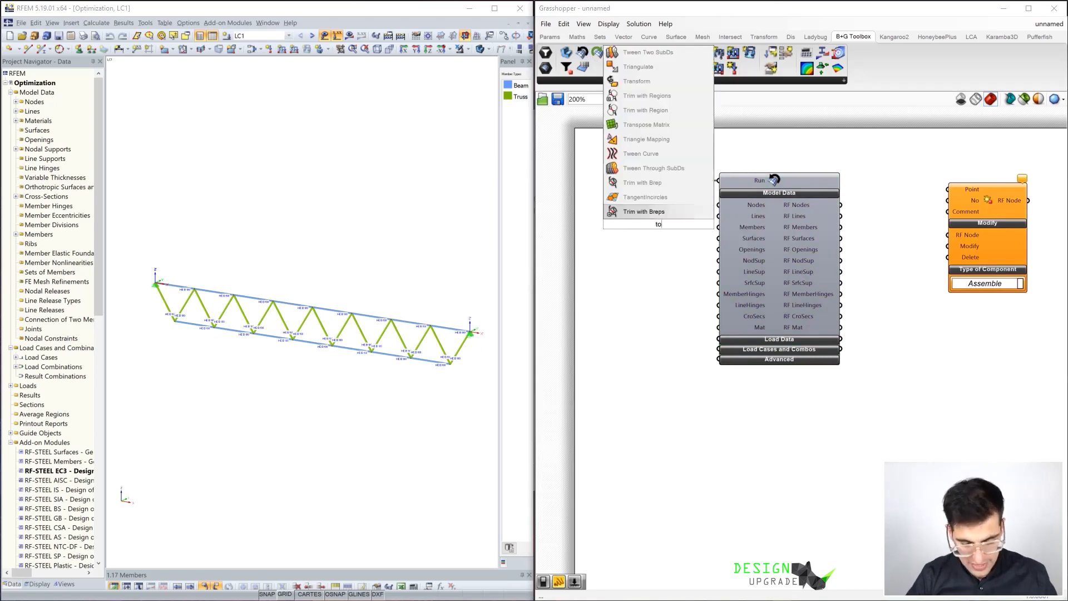
key("Return")
left_click_drag(689, 224, 717, 205)
left_click_drag(645, 223, 653, 205)
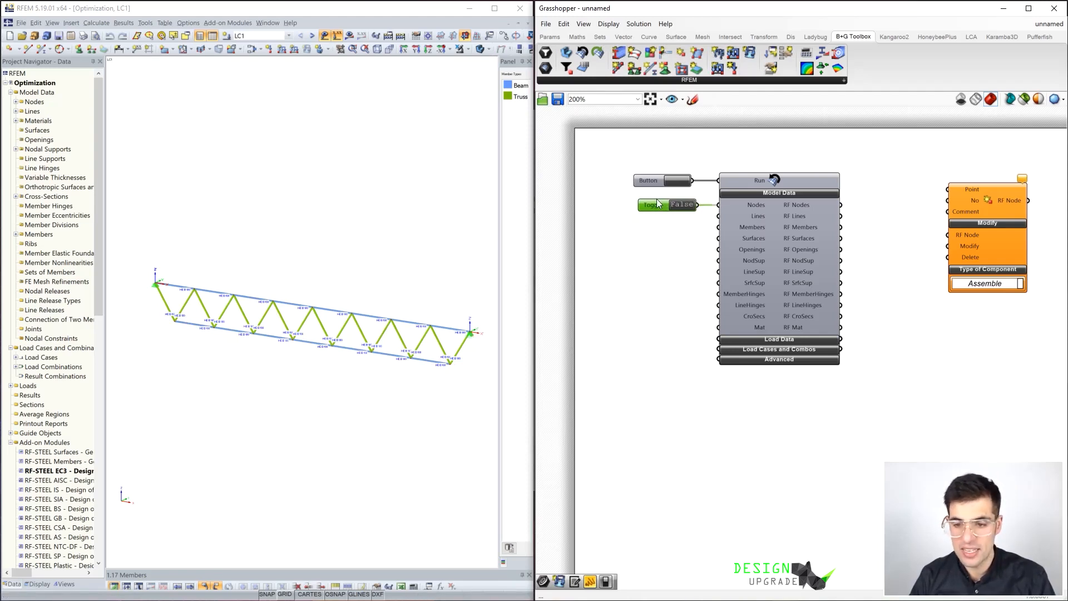
left_click_drag(657, 203, 645, 206)
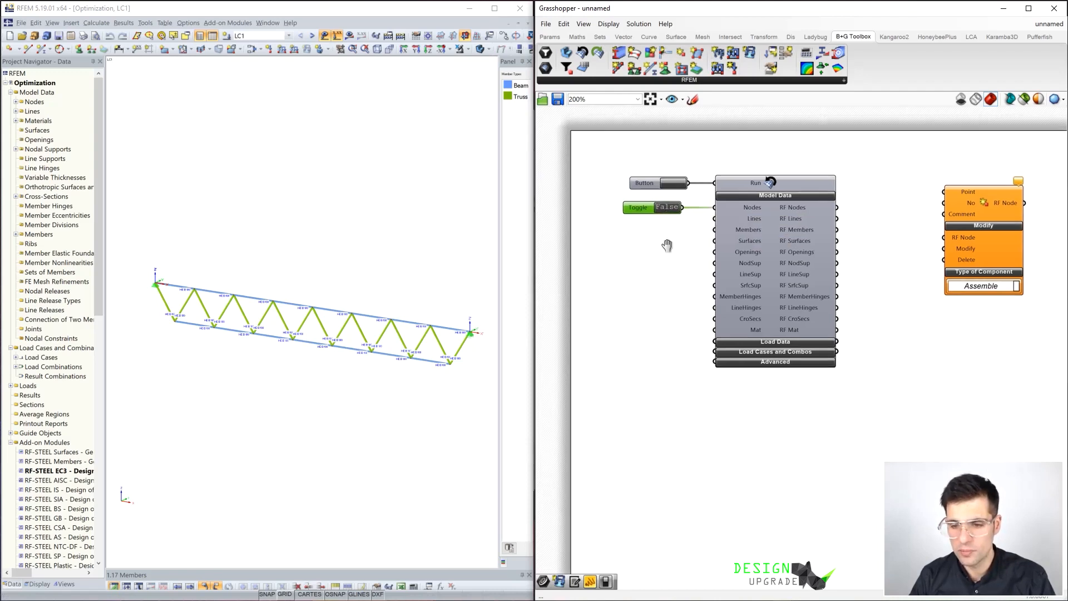
double_click(670, 206)
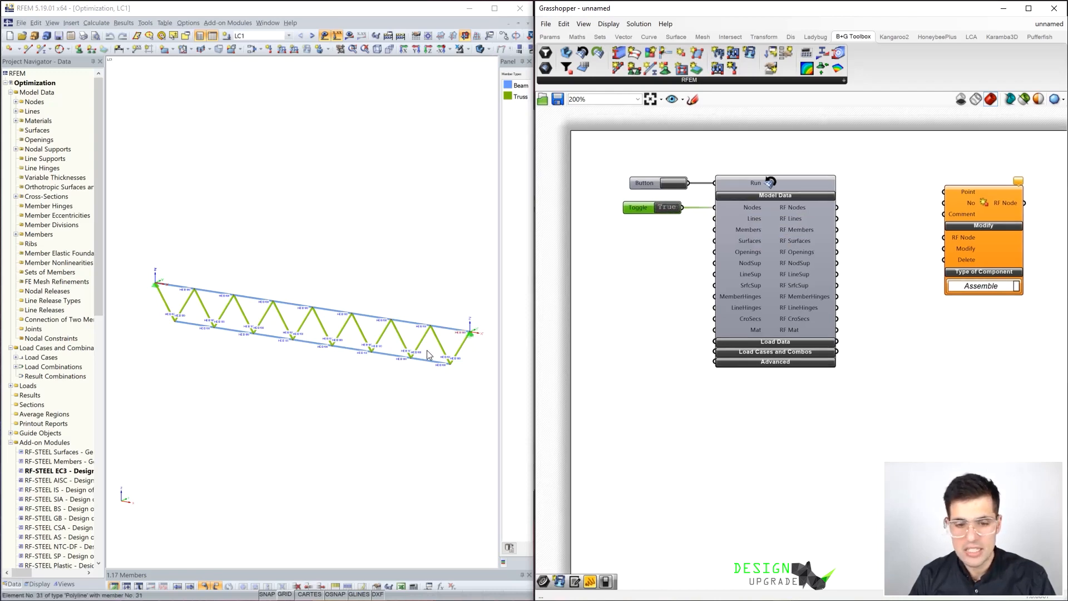
- Expose the import component's Advanced inputs, connect a Nodes filter to Filter, and expand the filter's Advanced Options
left_click_drag(148, 354, 472, 357)
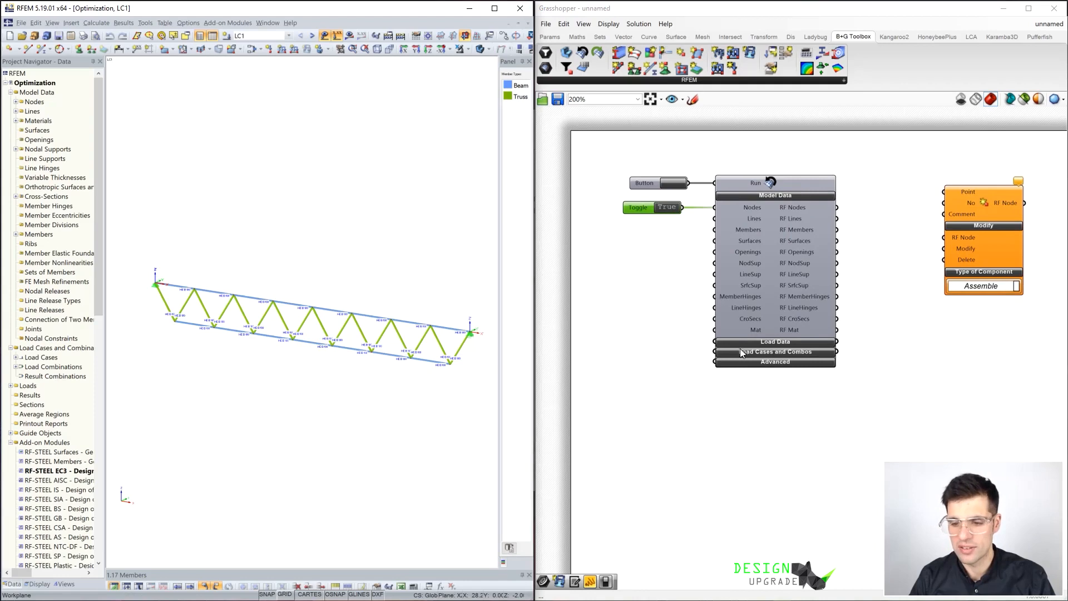
left_click(746, 362)
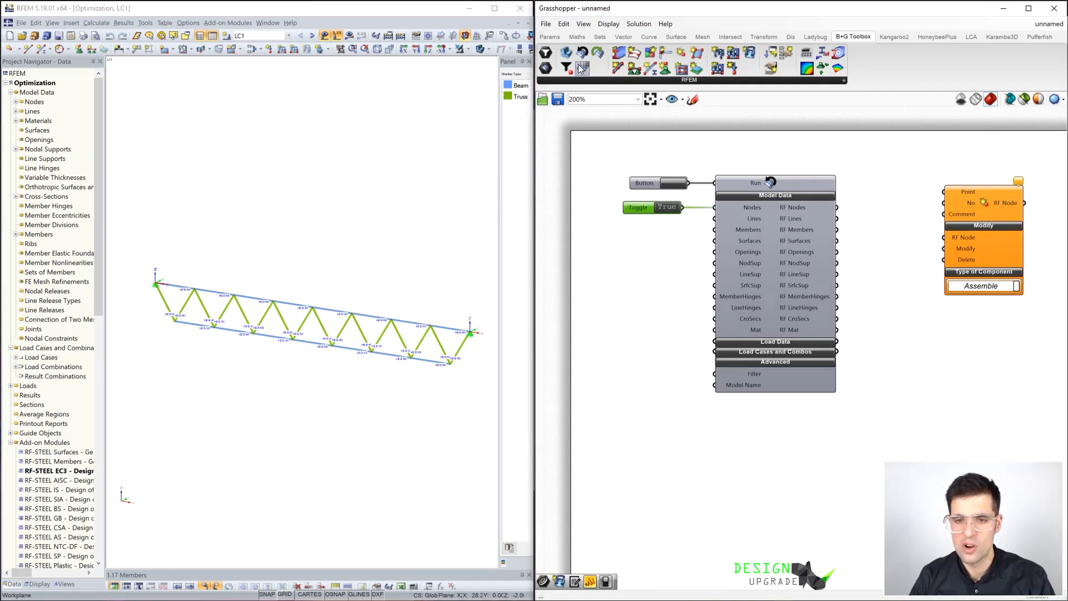
left_click_drag(566, 67, 638, 391)
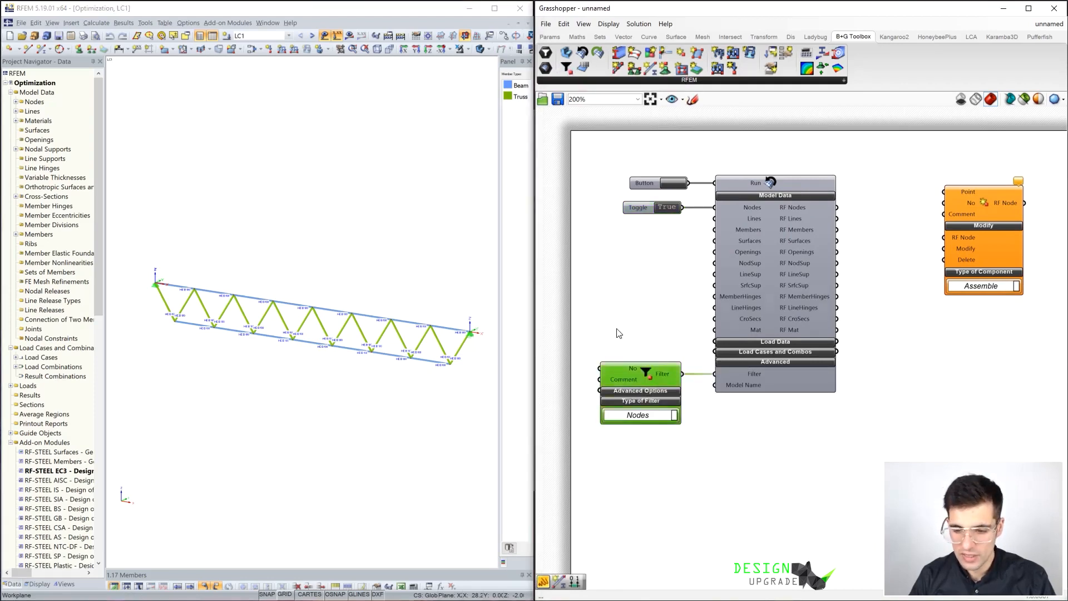
right_click_drag(617, 334, 715, 250)
left_click(736, 333)
left_click(676, 358)
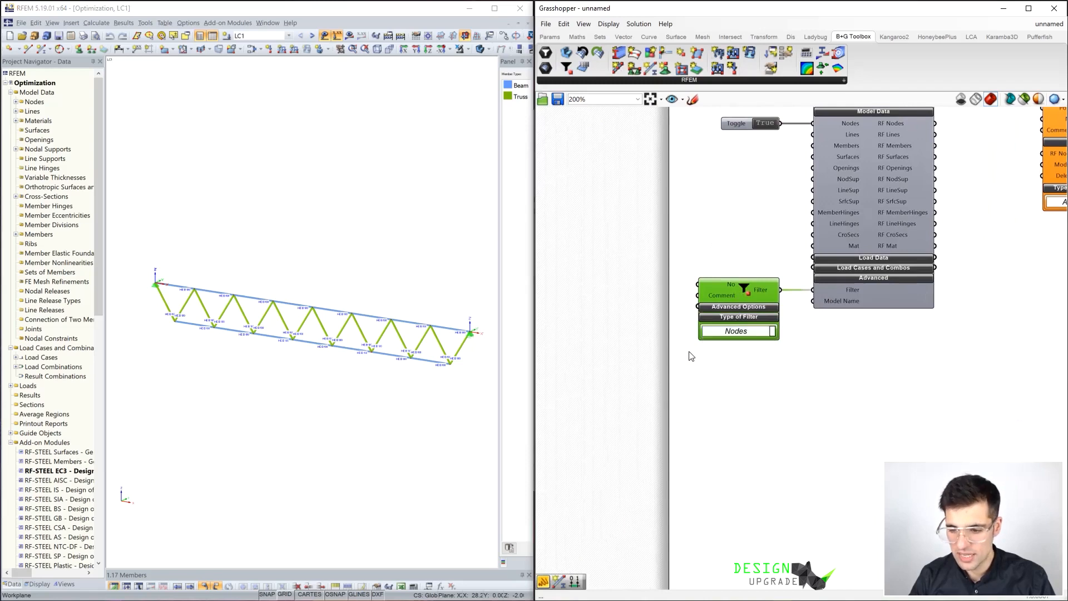
left_click(734, 307)
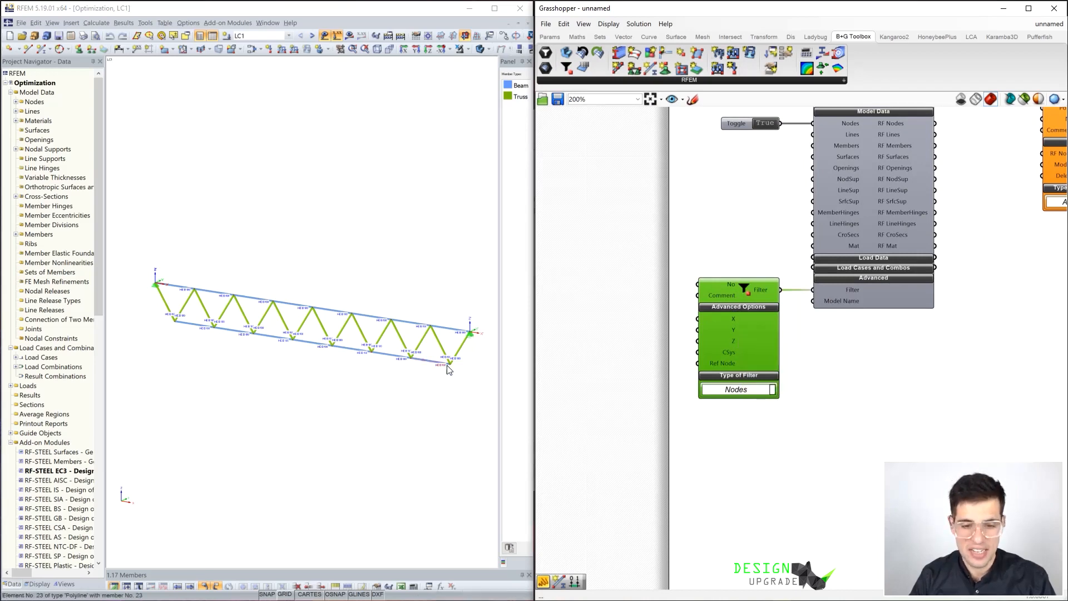
- Check the bottom chord node's coordinates in RFEM, then wire a Construct Domain component into the node filter's Z input
scroll(449, 369, "up", 5)
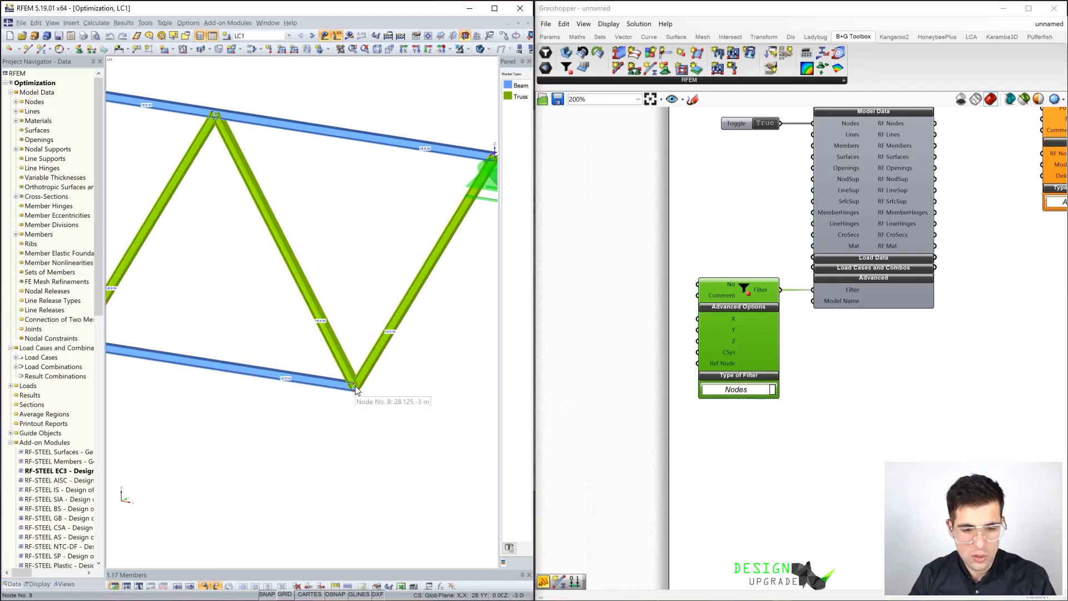
mouse_move(356, 387)
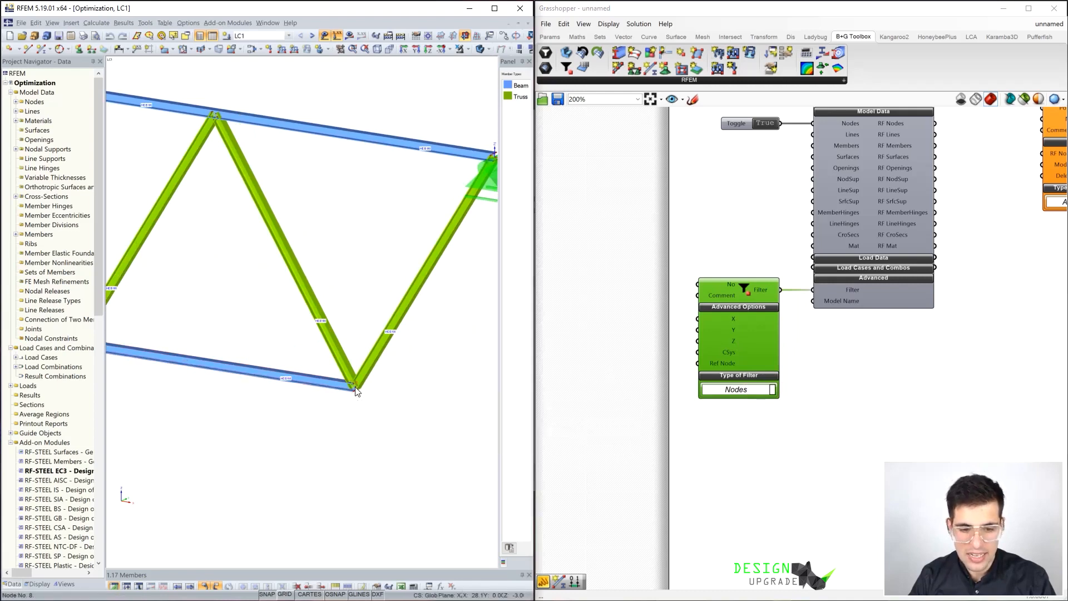
scroll(354, 385, "down", 5)
scroll(356, 388, "down", 5)
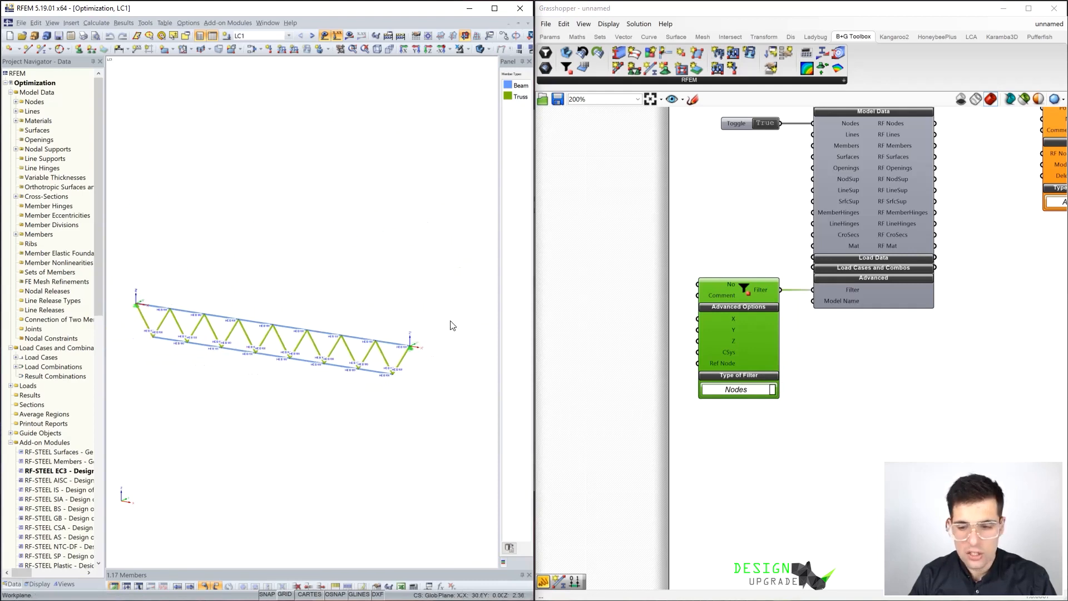
left_click(597, 342)
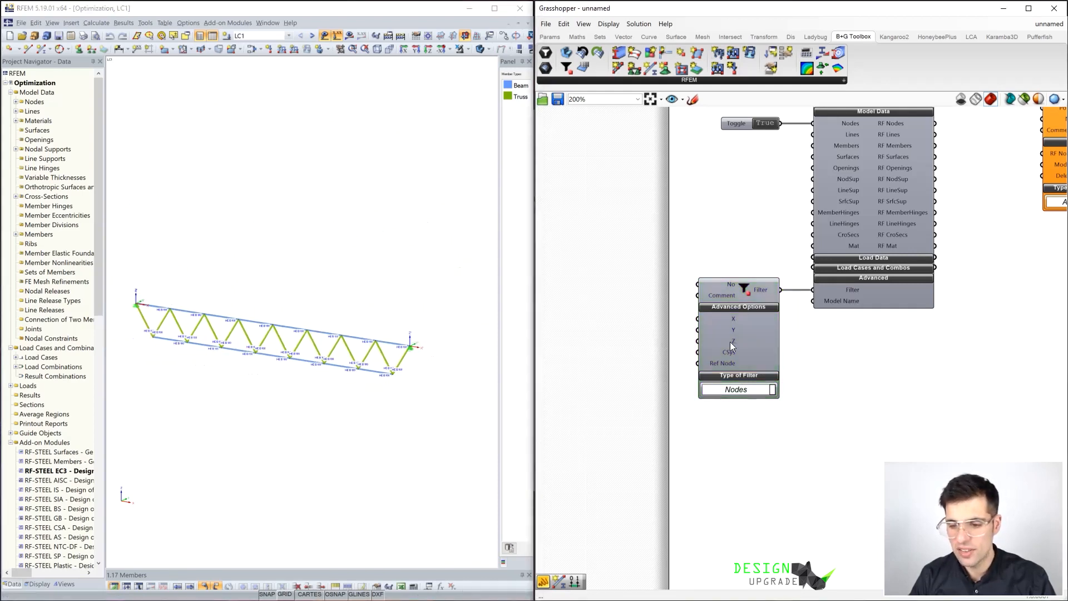
mouse_move(733, 344)
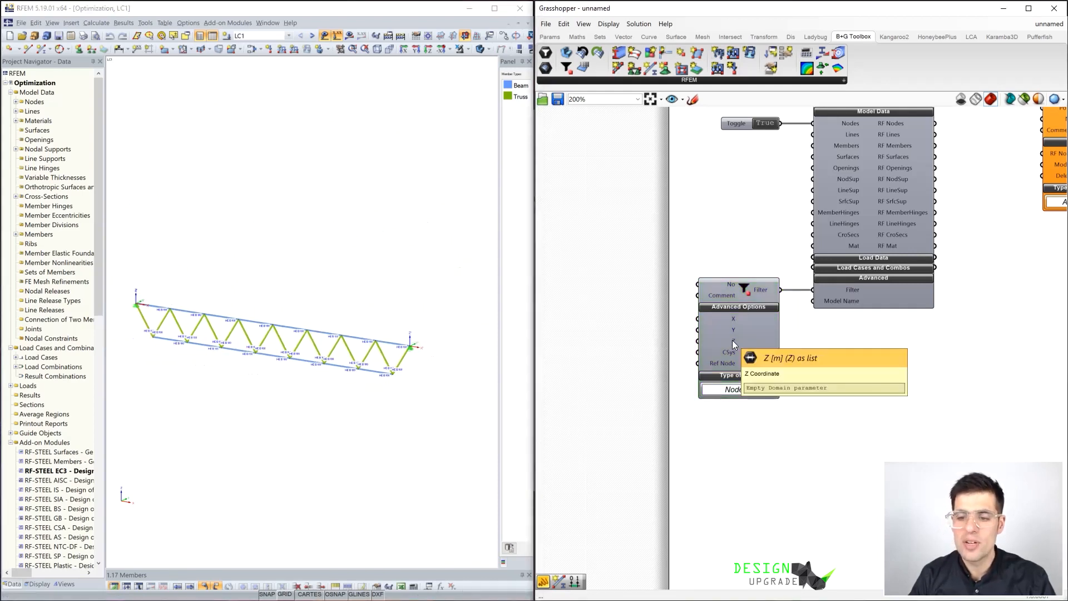
double_click(608, 361)
type("constr")
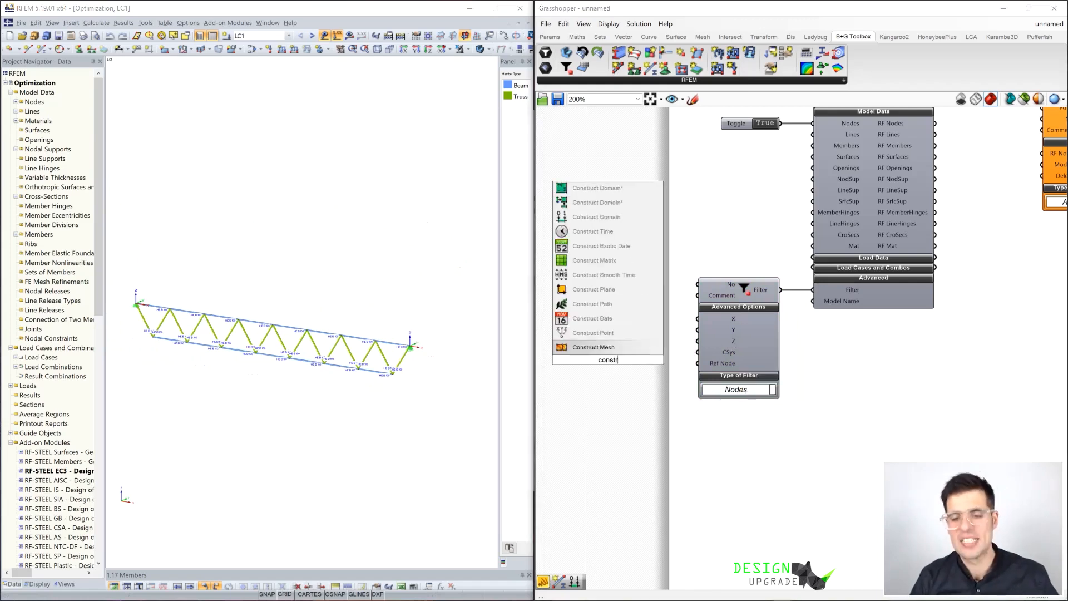
left_click(623, 218)
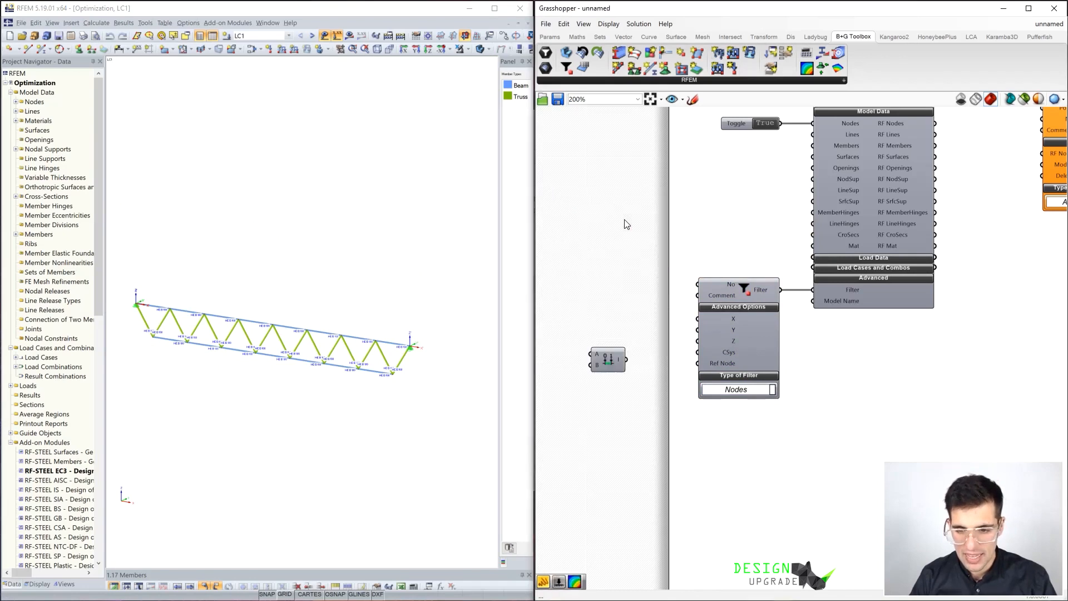
left_click_drag(630, 362, 698, 341)
left_click_drag(594, 361, 623, 343)
- Add a panel containing -3 and connect it to both the A and B inputs of the Construct Domain component
double_click(576, 333)
type("\"-3")
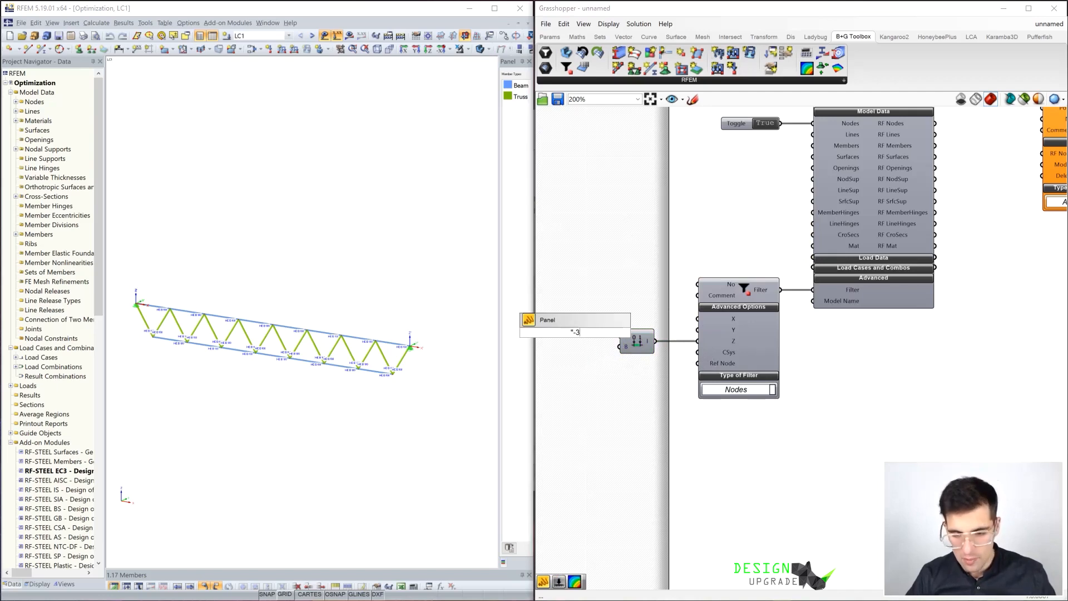
key("Return")
mouse_move(586, 332)
left_mouse_down()
mouse_move(622, 337)
mouse_move(612, 351)
mouse_move(621, 346)
mouse_move(581, 339)
left_mouse_up()
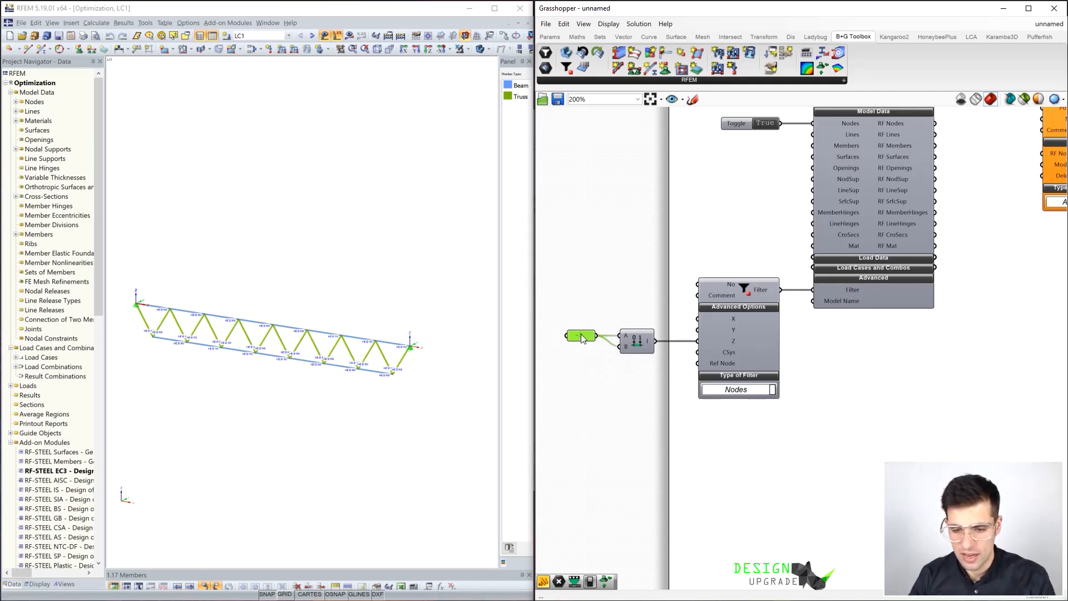
- Shift the whole definition across the canvas, trigger the node import, and move the RF Node component farther from the import component
scroll(662, 269, "down", 1)
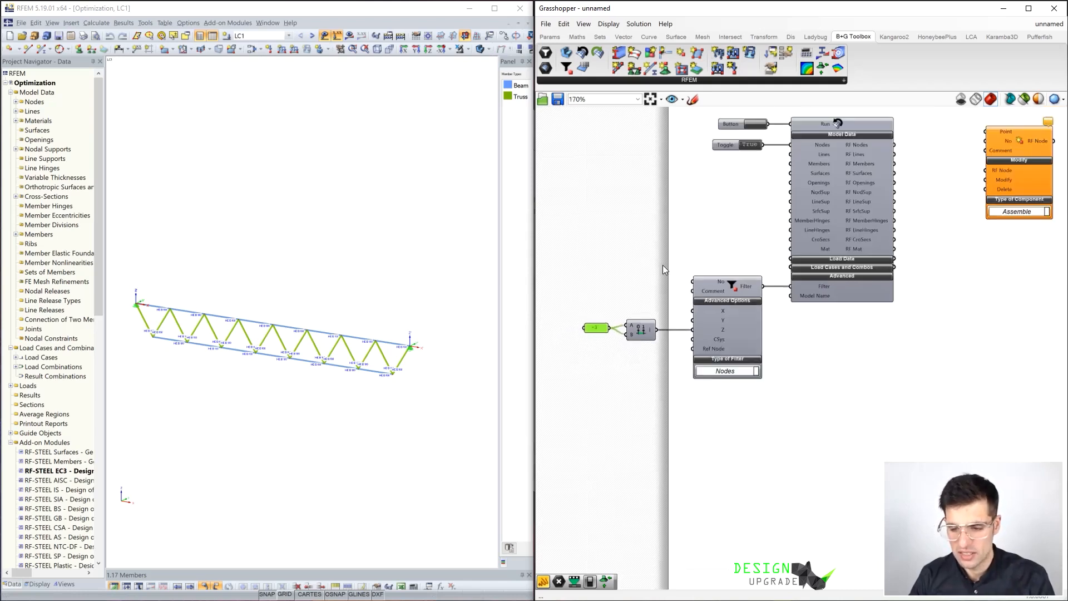
scroll(663, 264, "down", 4)
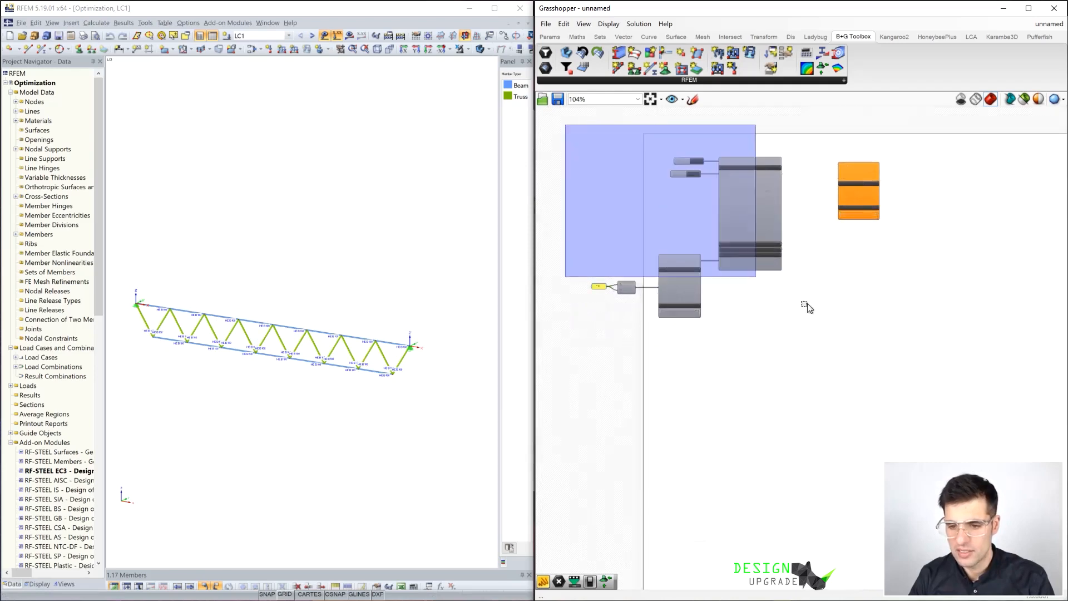
left_click_drag(807, 303, 878, 290)
left_click_drag(759, 218, 820, 218)
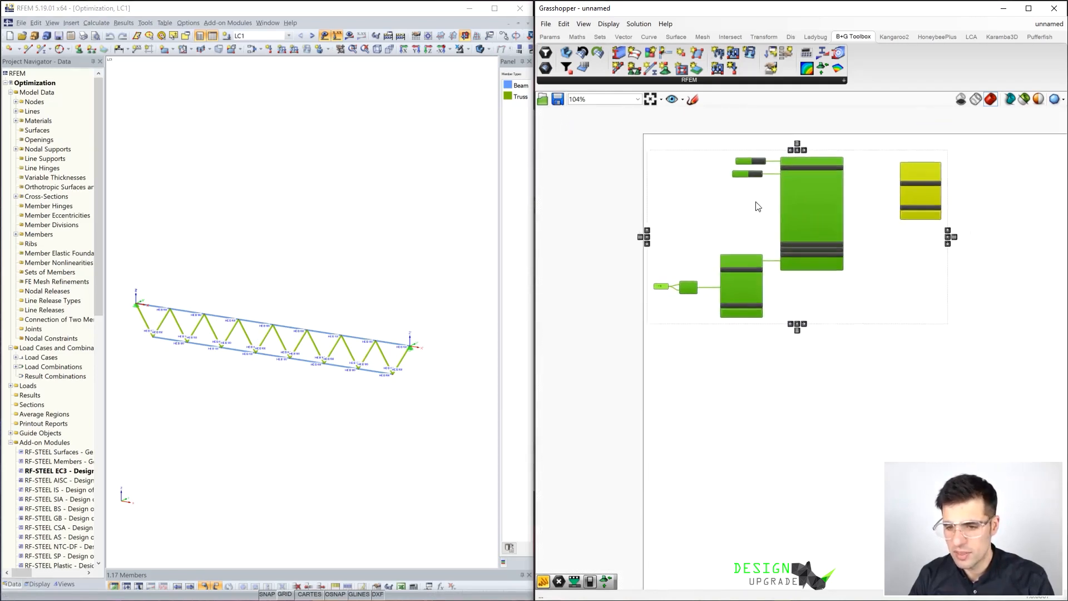
left_click(754, 201)
right_click_drag(754, 196, 691, 206)
scroll(694, 201, "up", 3)
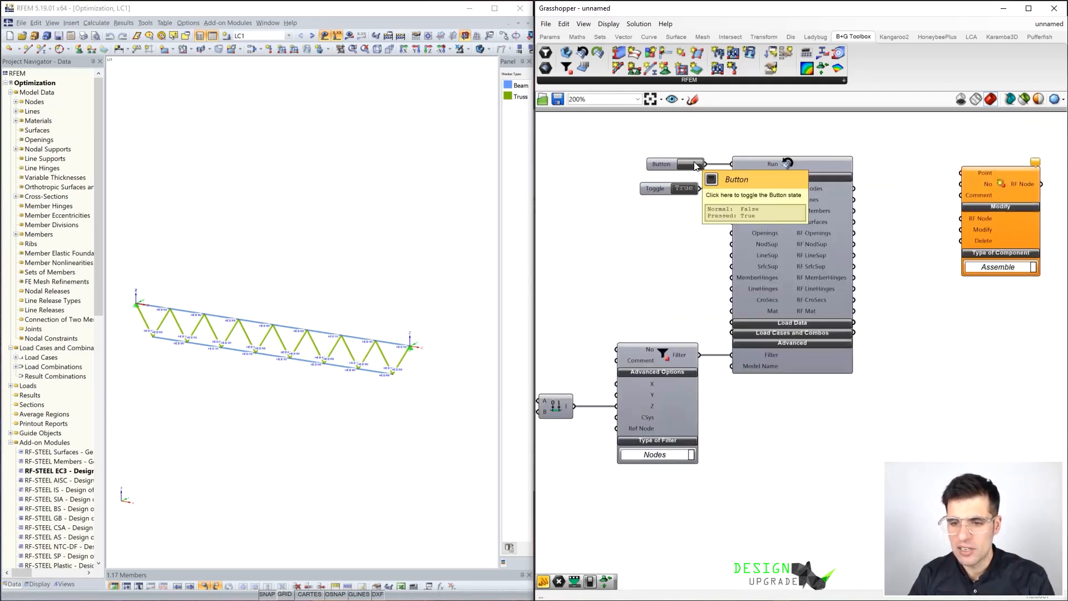
scroll(784, 189, "up", 1)
right_click_drag(904, 187, 840, 189)
left_click_drag(928, 190, 986, 176)
- Connect the RF Nodes output to a Point parameter and uncover the Rhino viewport to preview the imported nodes
left_click_drag(824, 15, 367, 63)
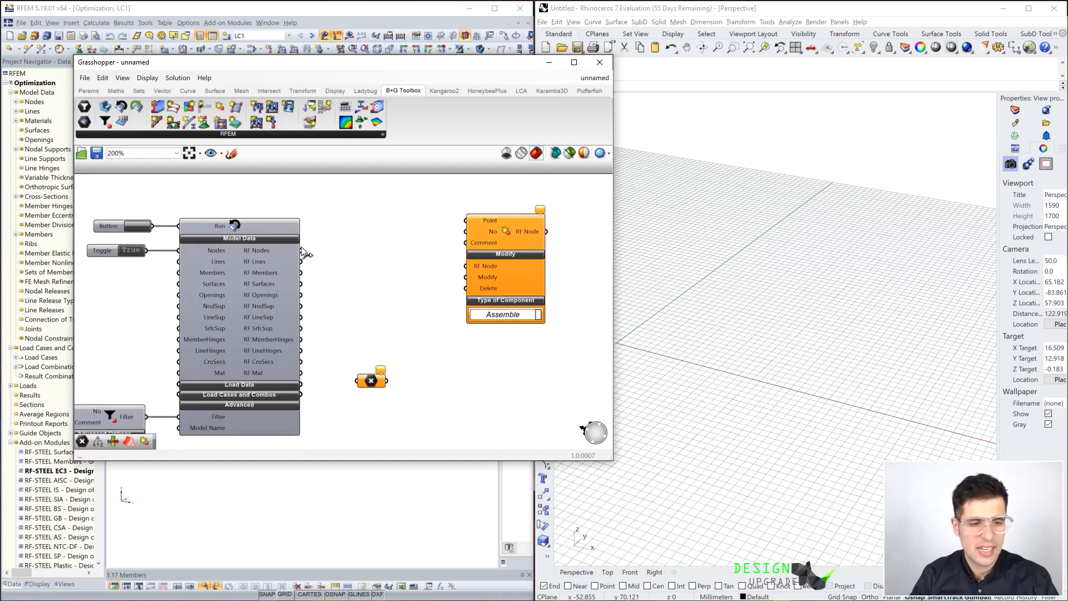
left_click_drag(301, 250, 372, 250)
right_click_drag(723, 359, 739, 379, "shift")
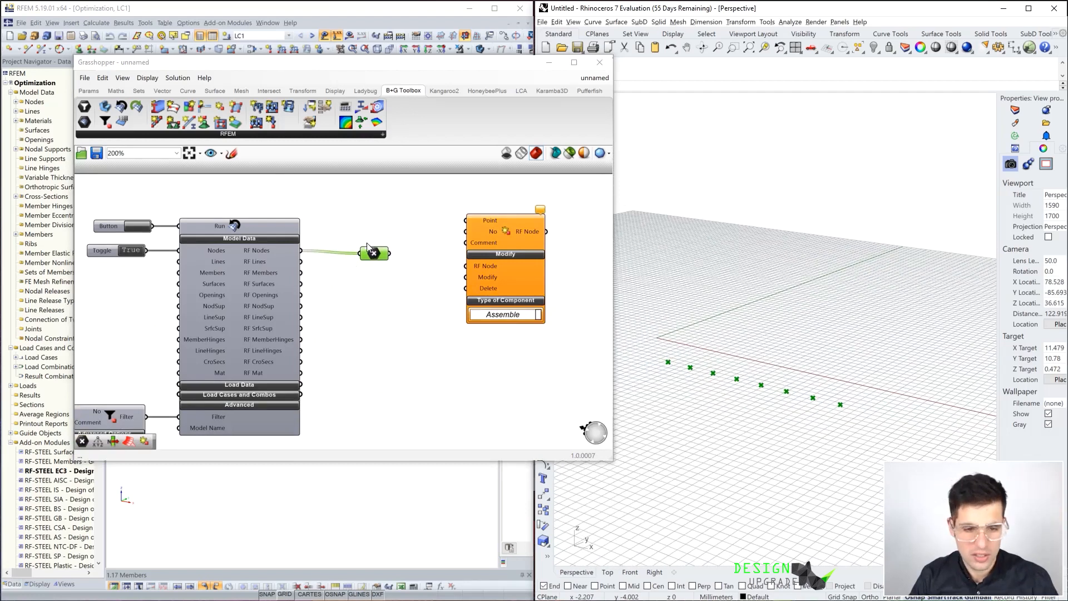
left_click_drag(376, 260, 364, 259)
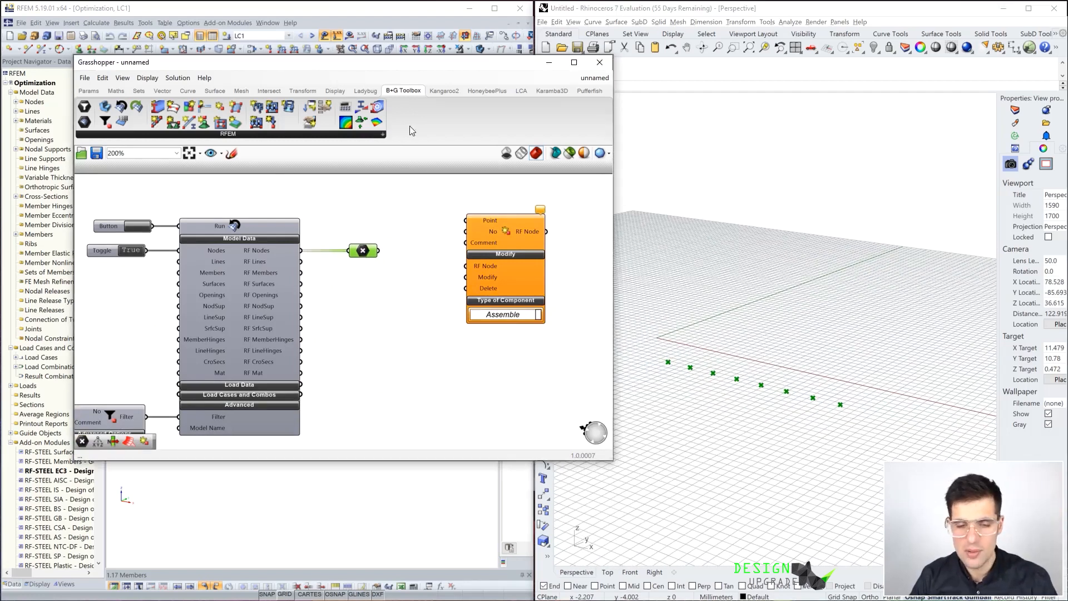
- Wire the import component's RF Nodes output into the RF Node component's RF Node modify input
left_click_drag(428, 70, 463, 62)
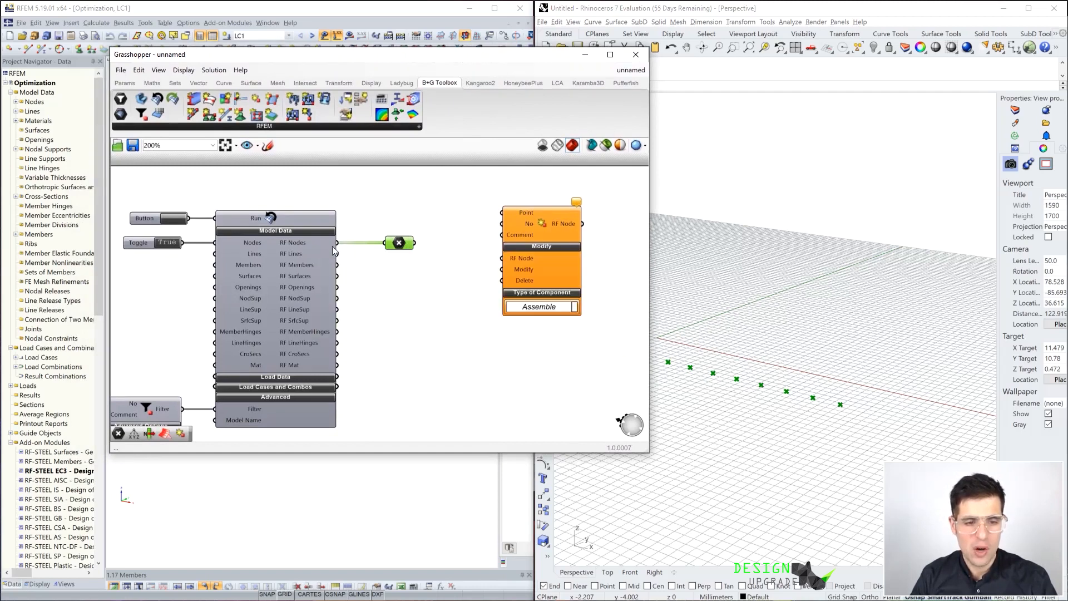
left_click_drag(336, 245, 508, 298)
mouse_move(500, 295)
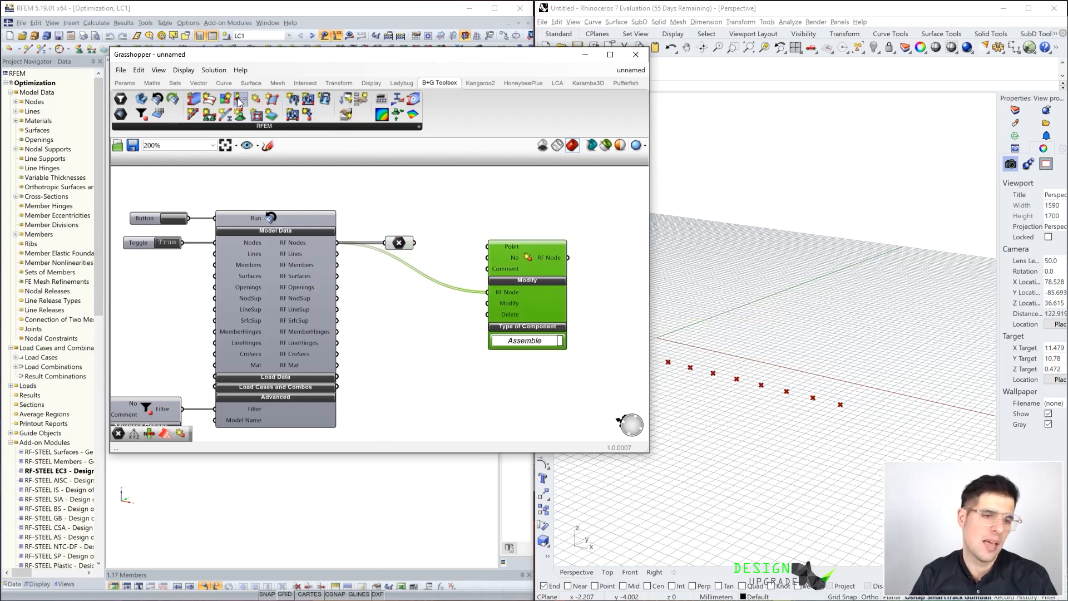
- Add an RF Member component, connect the import's RF Members output to its RF Member input, and delete the component
left_click(229, 118)
left_click(441, 376)
right_click_drag(372, 305, 376, 221)
left_click(428, 296)
left_click_drag(446, 333, 442, 267)
left_click(425, 365)
left_click(443, 233)
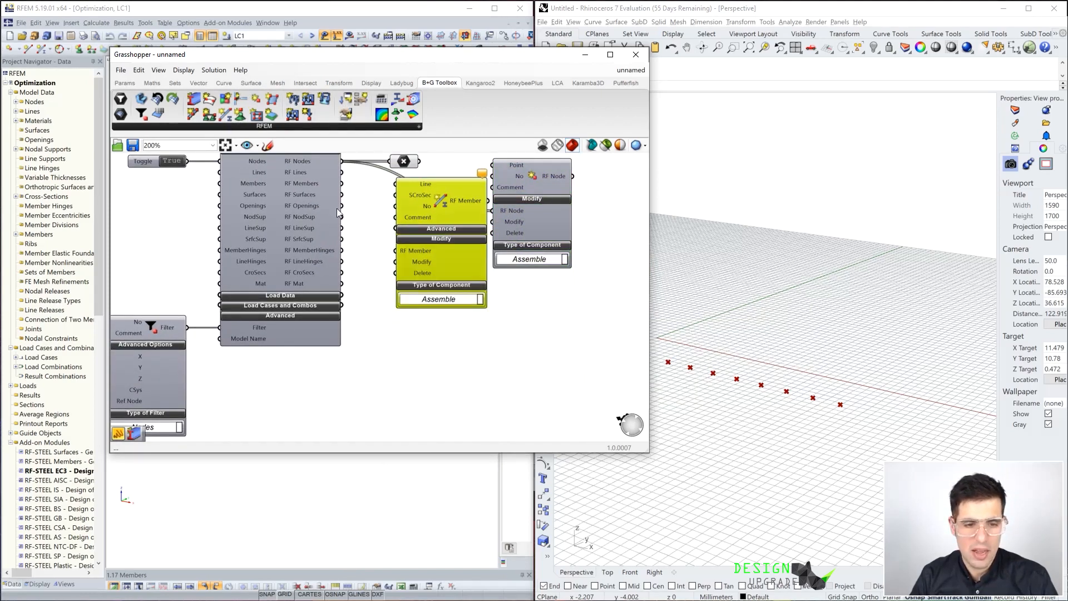
left_click_drag(341, 183, 450, 324)
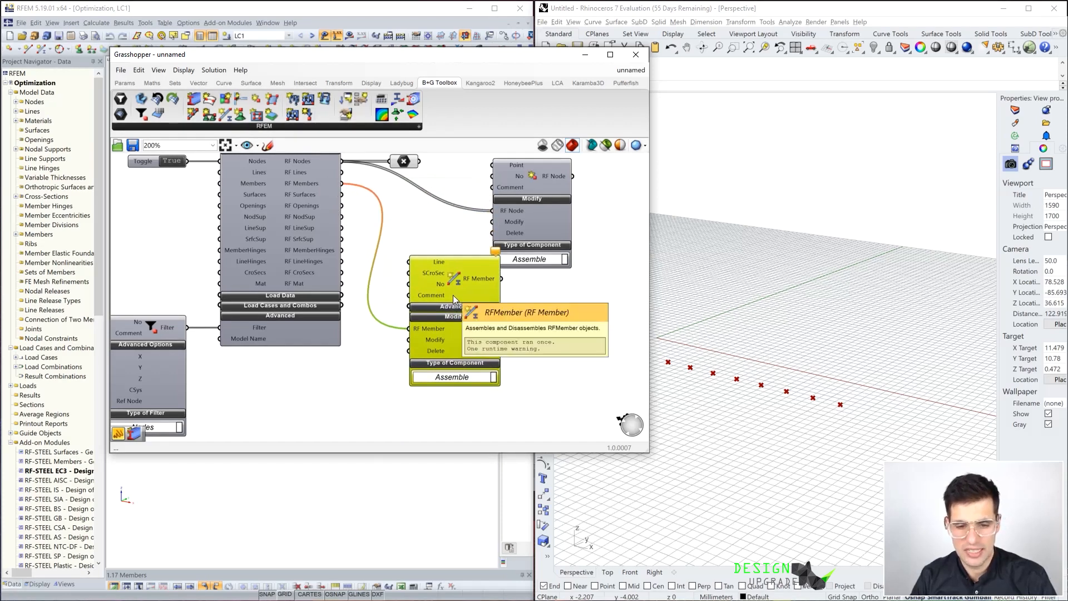
key("Delete")
- Add a Boolean Toggle, connect it to the RF Node component's Modify input, and set it to True
right_click_drag(457, 258, 432, 295)
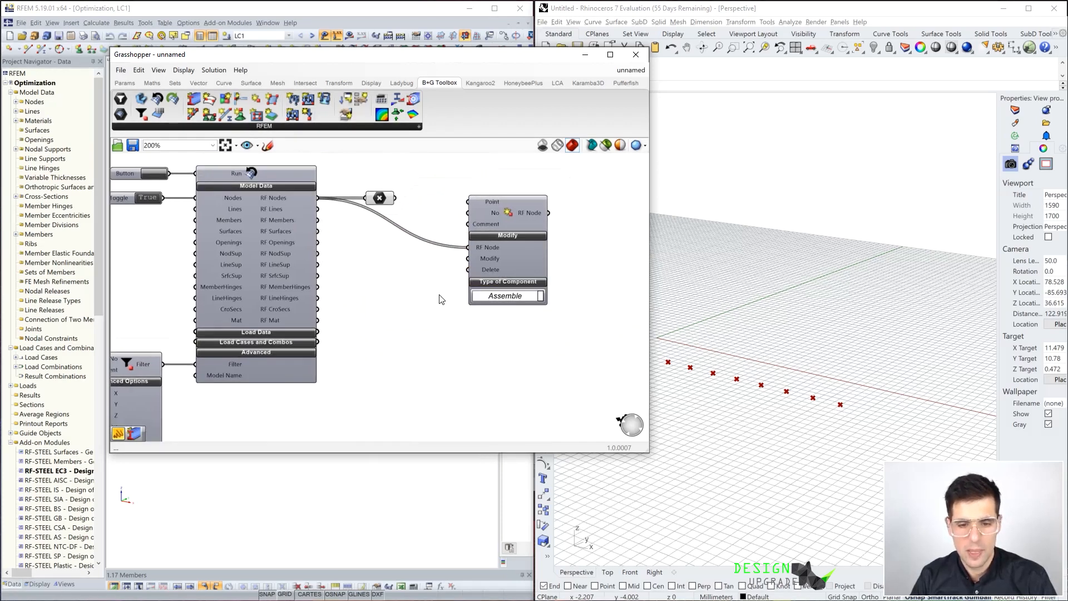
double_click(439, 299)
type("tog")
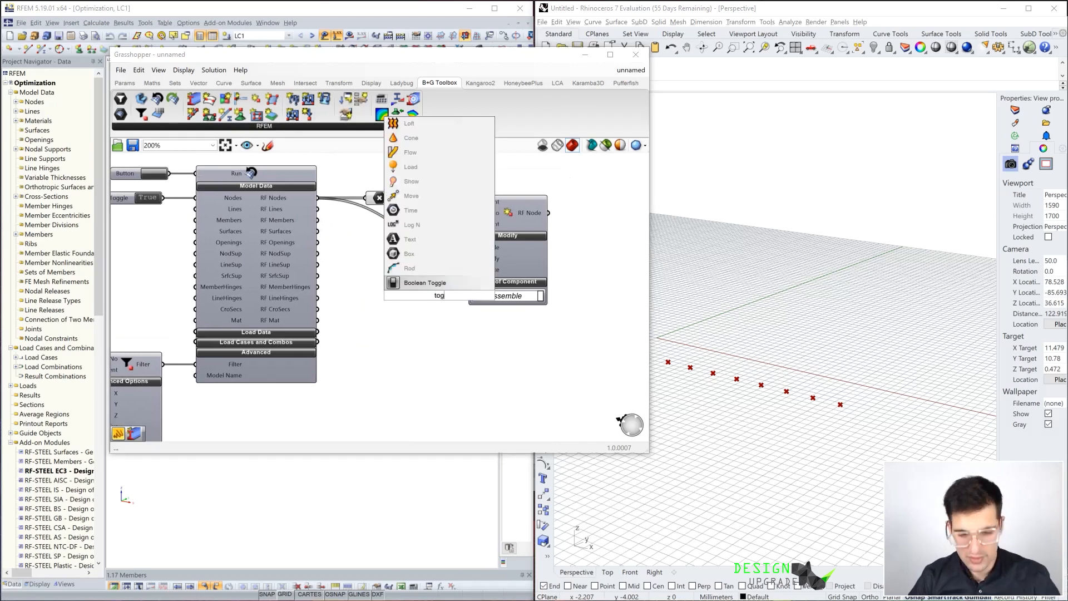
left_click_drag(424, 288, 399, 257)
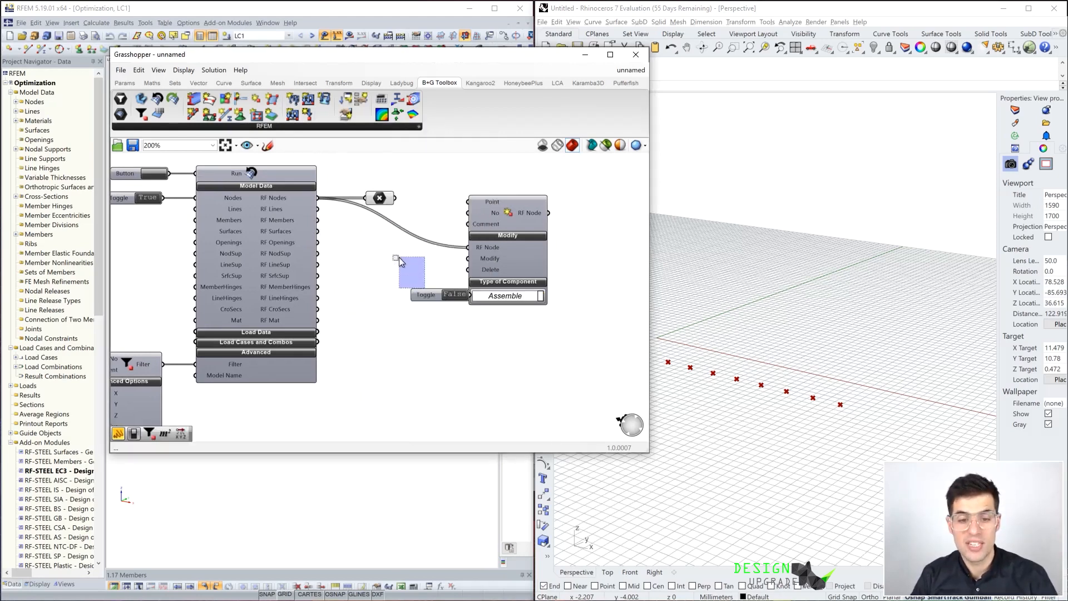
left_click_drag(414, 298, 468, 258)
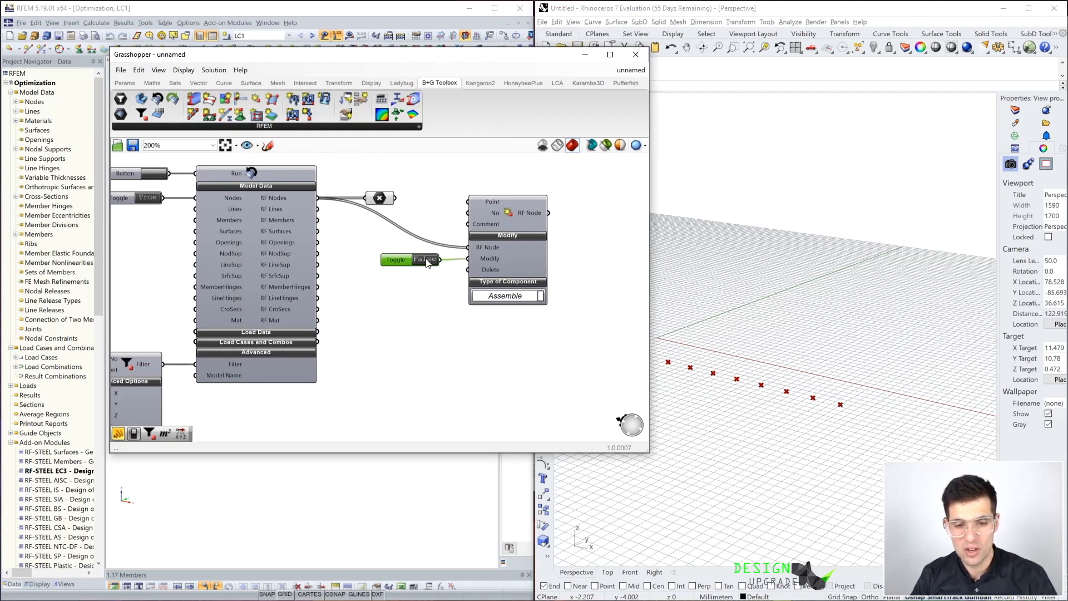
right_click_drag(439, 211, 453, 238)
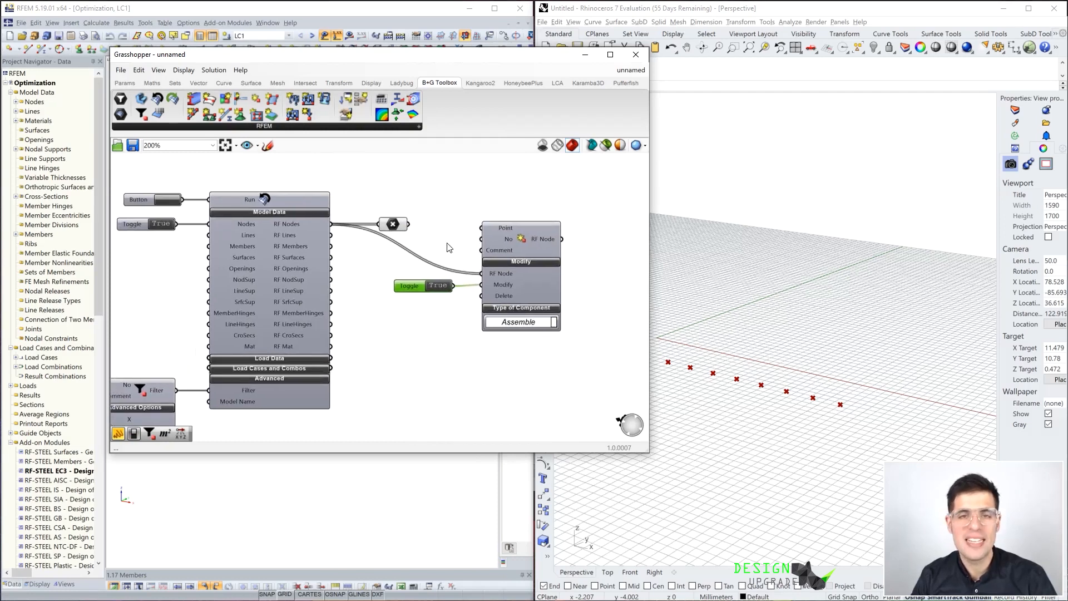
left_click_drag(423, 283, 427, 285)
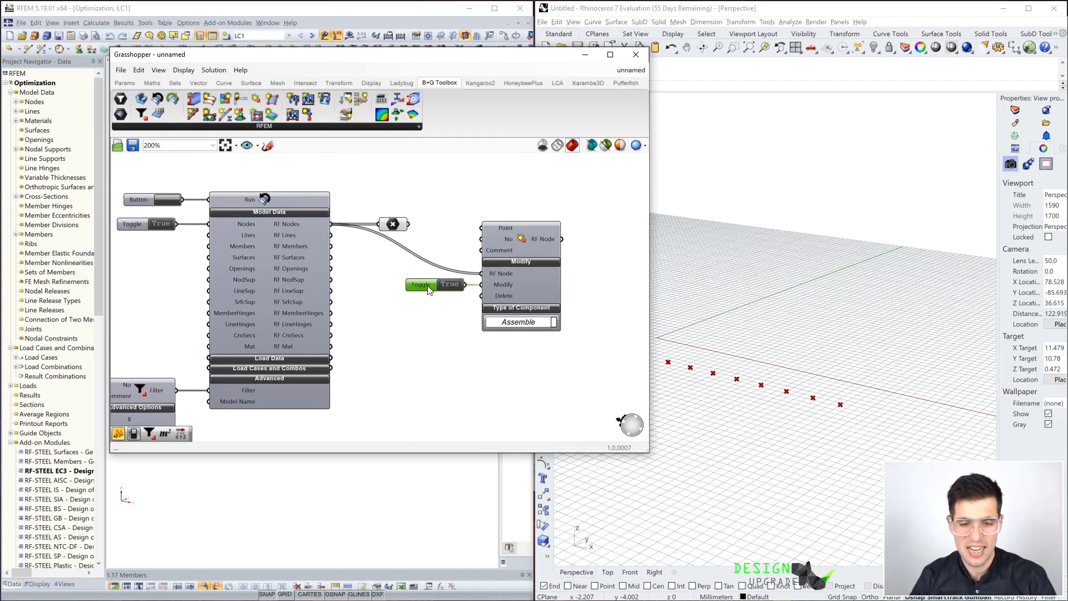
- Shift the Grasshopper window to uncover the RFEM truss, and move the RF Node component farther from the toggle
left_click_drag(441, 51, 726, 41)
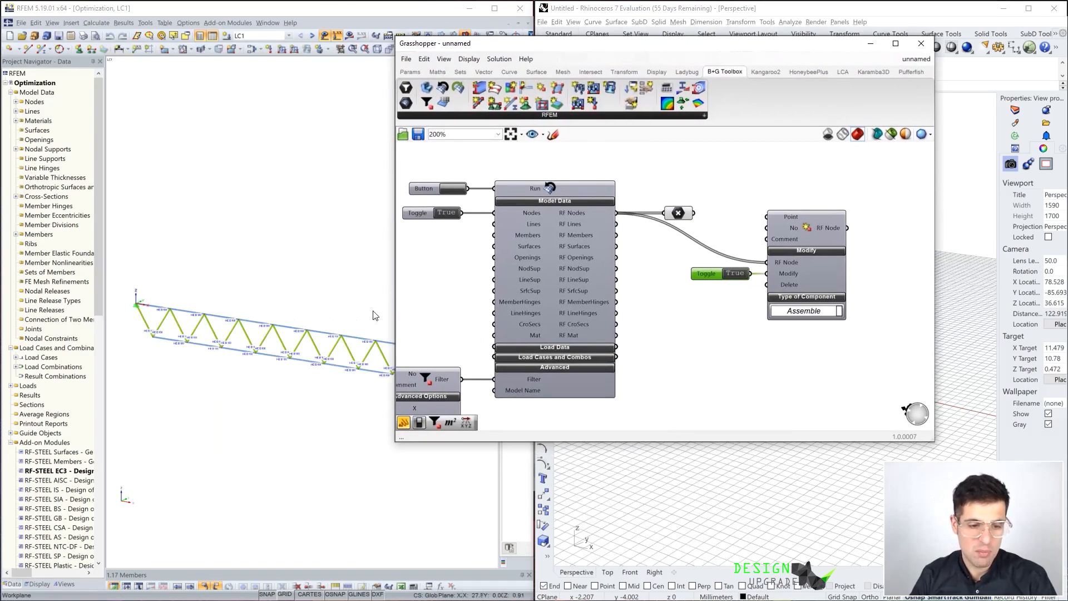
right_click_drag(751, 238, 616, 243)
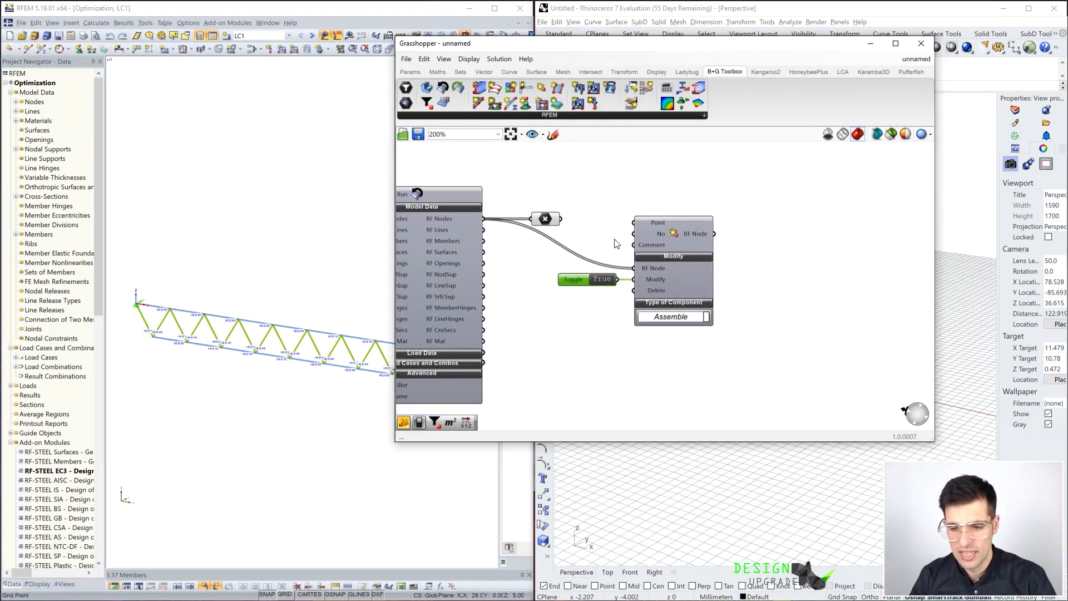
left_click_drag(655, 232, 696, 230)
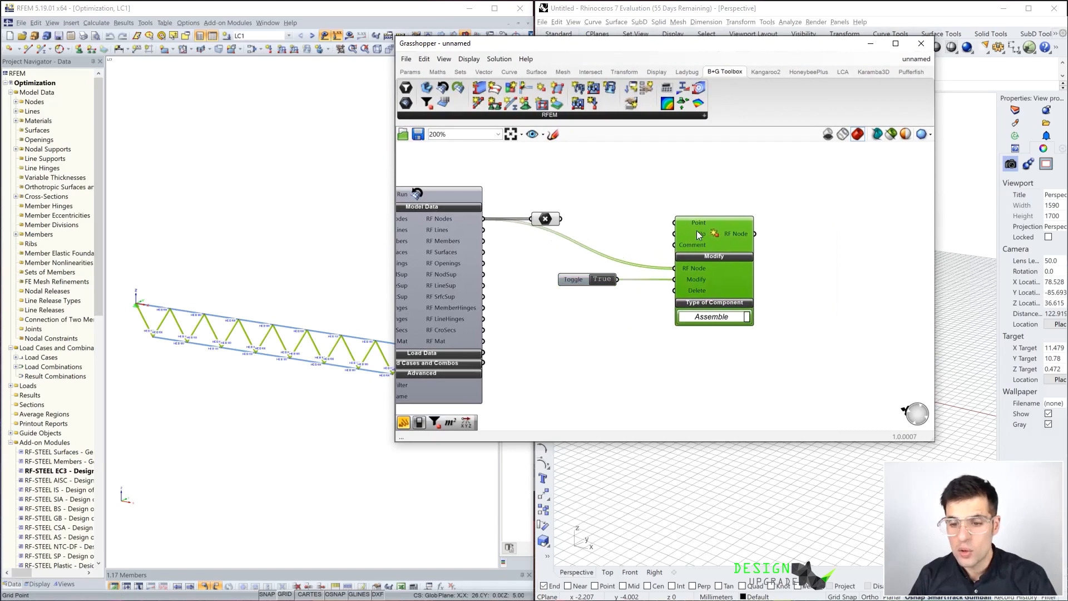
mouse_move(700, 227)
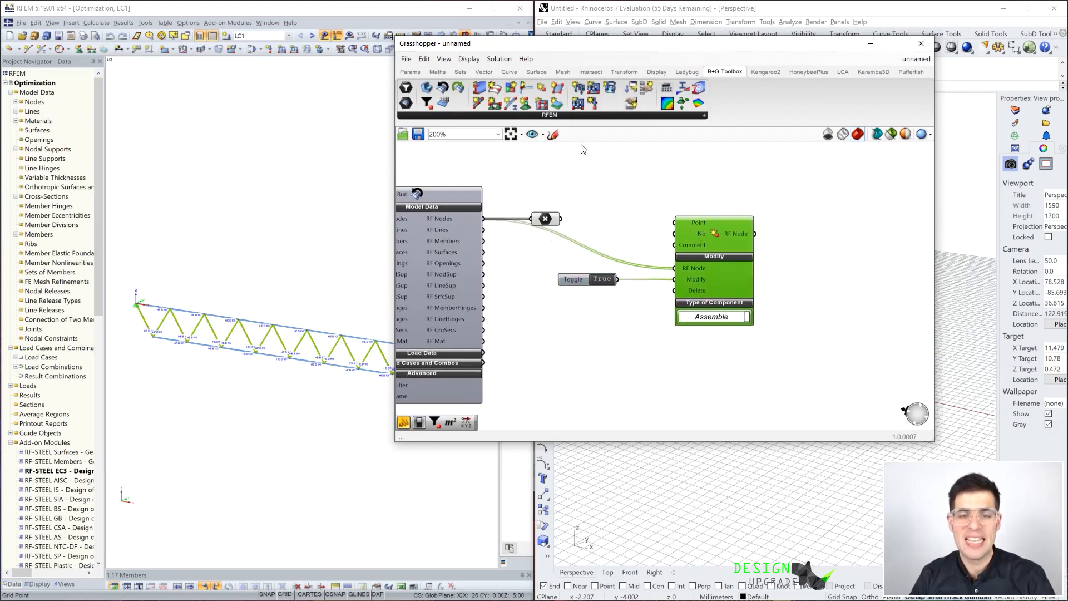
- Add a Move component and feed the Point parameter with the imported nodes into its geometry input
double_click(581, 160)
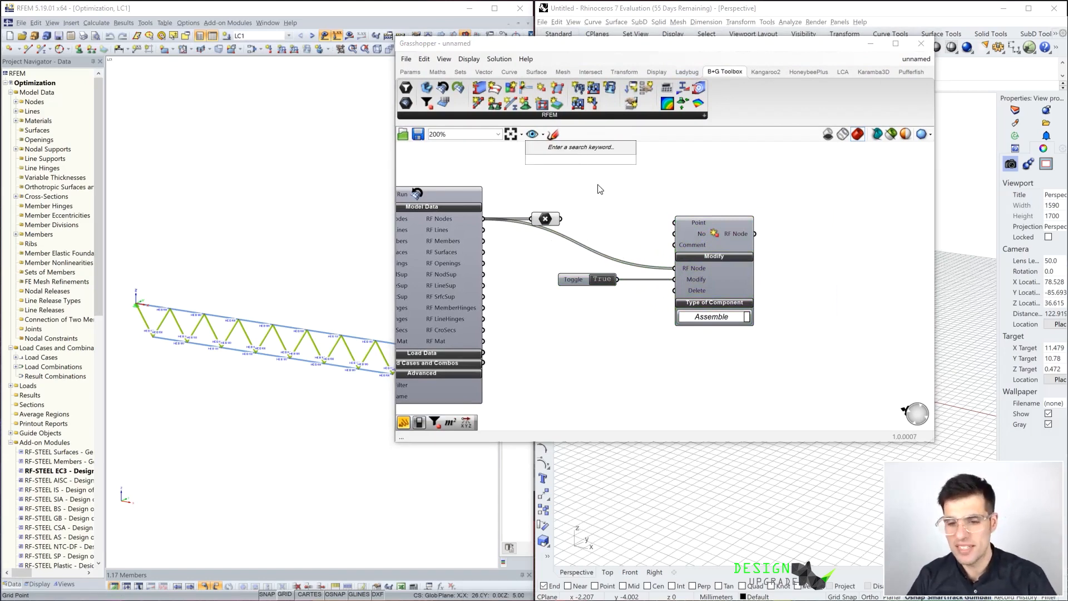
type("move")
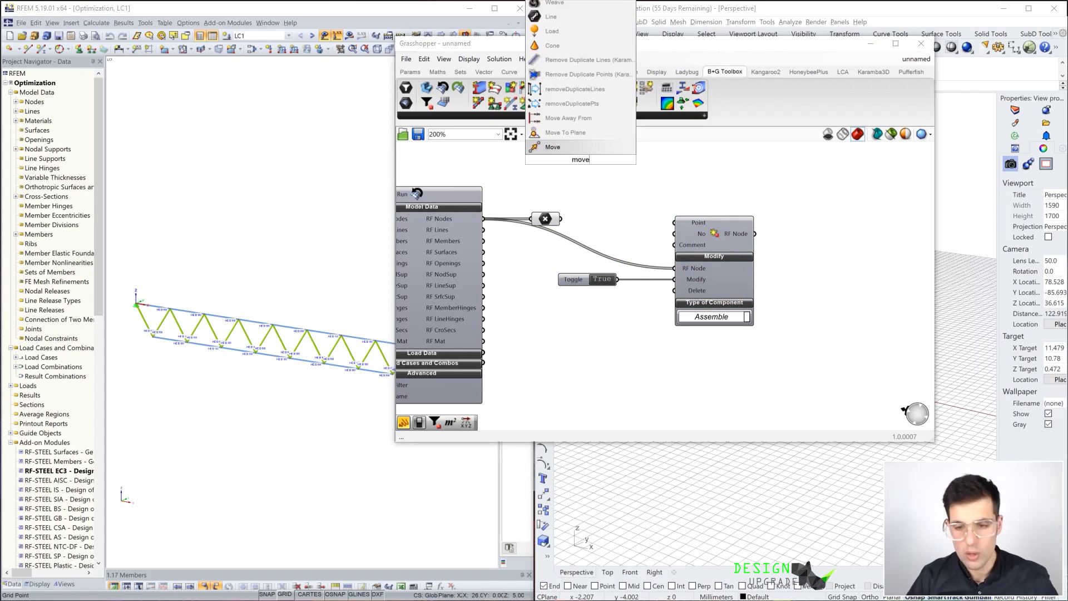
key("Return")
left_click_drag(552, 216, 565, 199)
left_click(579, 195)
- Add a Unit Z vector feeding the Move component's T input, and connect a panel containing -1 as its factor
double_click(580, 196)
type("z")
left_click(579, 191)
left_click(523, 207)
double_click(524, 204)
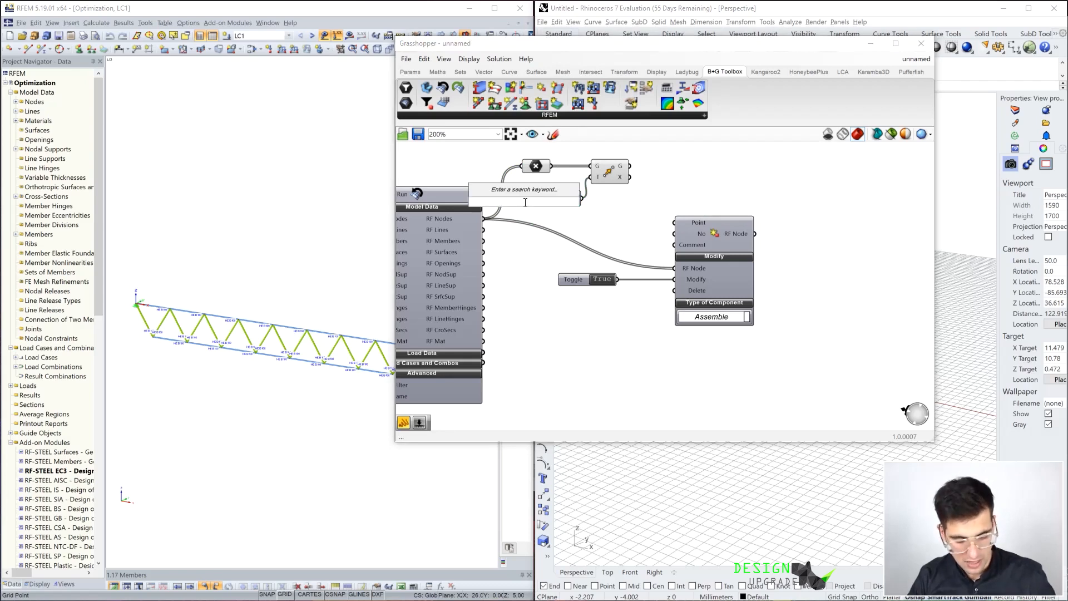
type("Panel")
key("Return")
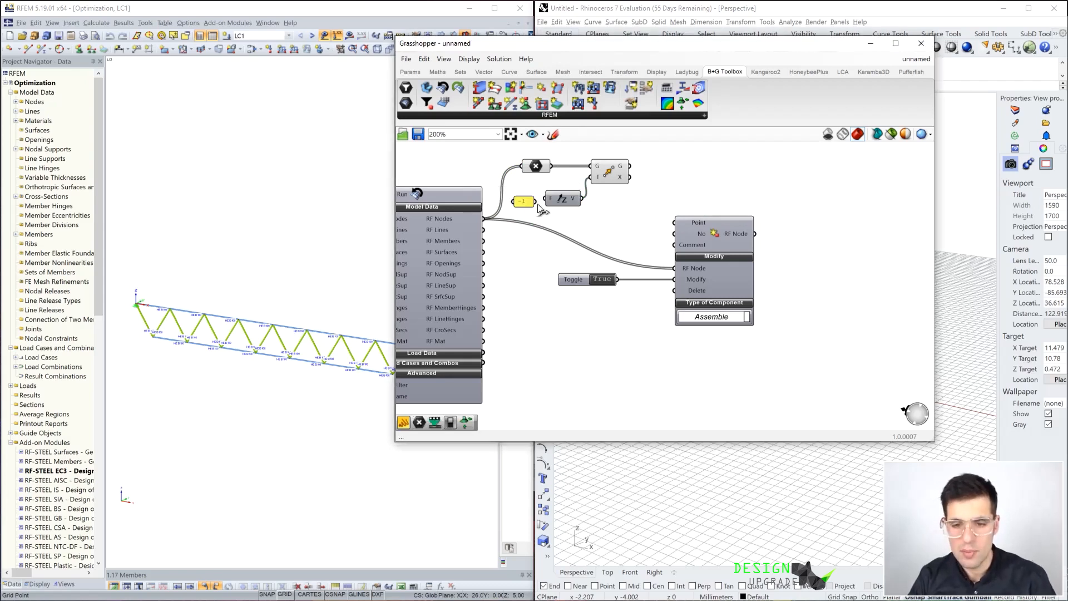
- Connect the Move component's geometry output to the RF Node component's Point input
left_click_drag(630, 177, 675, 222)
right_click_drag(734, 214, 643, 215)
right_click_drag(625, 170, 664, 172)
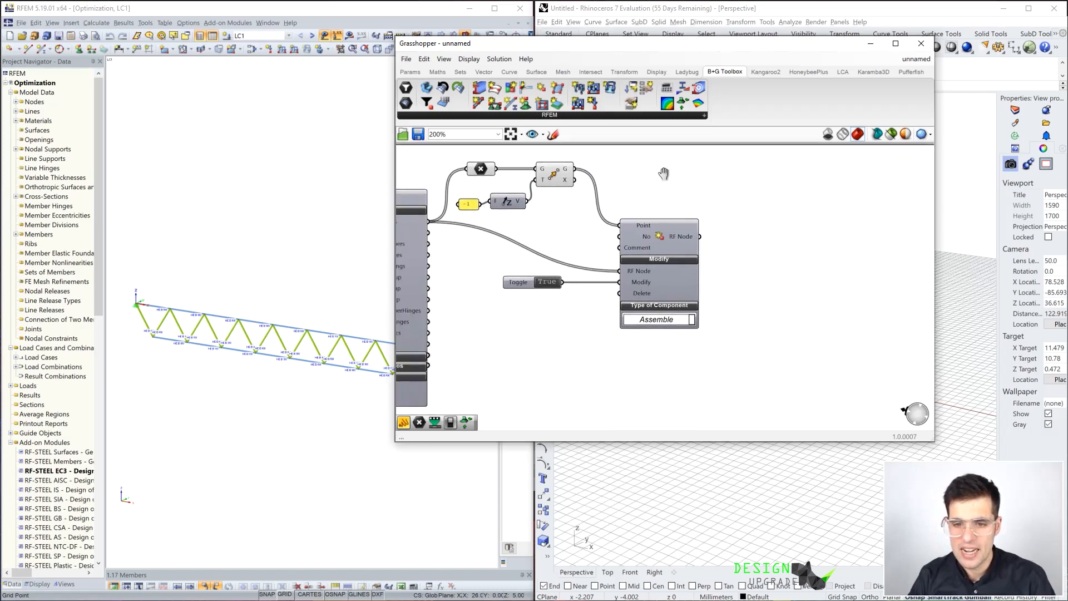
- Add the RFEM export component, wire the RF Node output into its RF Nodes input, and connect a new Button to Run
scroll(664, 172, "down", 2)
left_click_drag(496, 102, 776, 234)
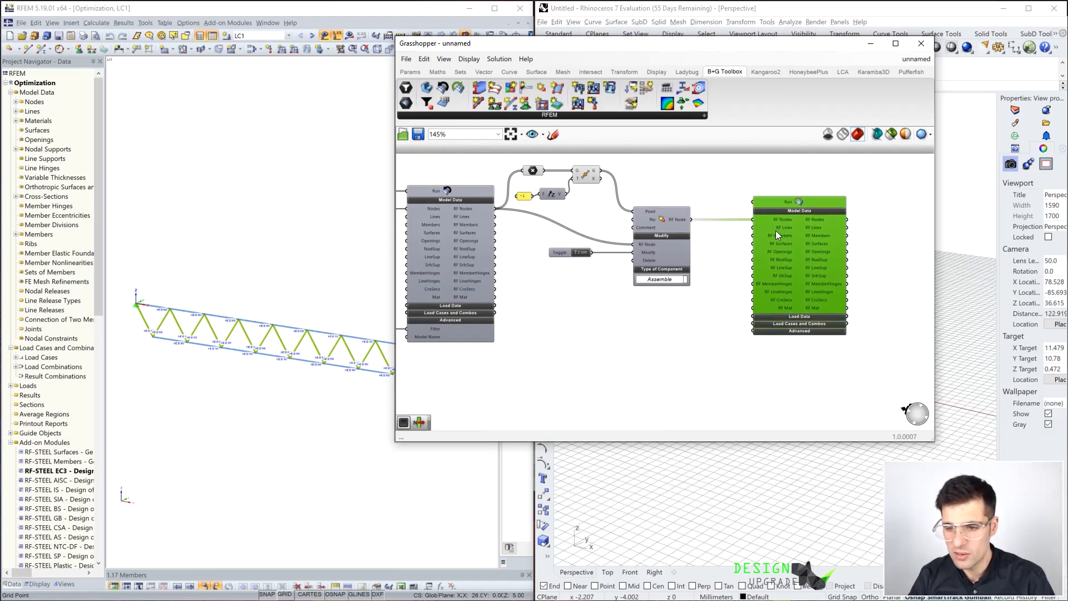
double_click(732, 199)
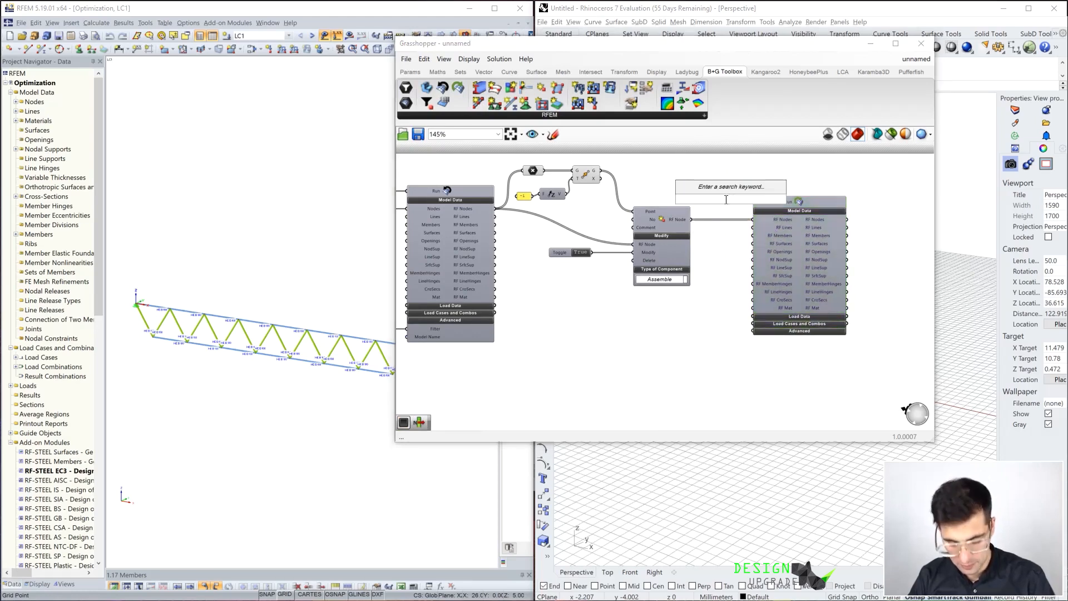
type("button")
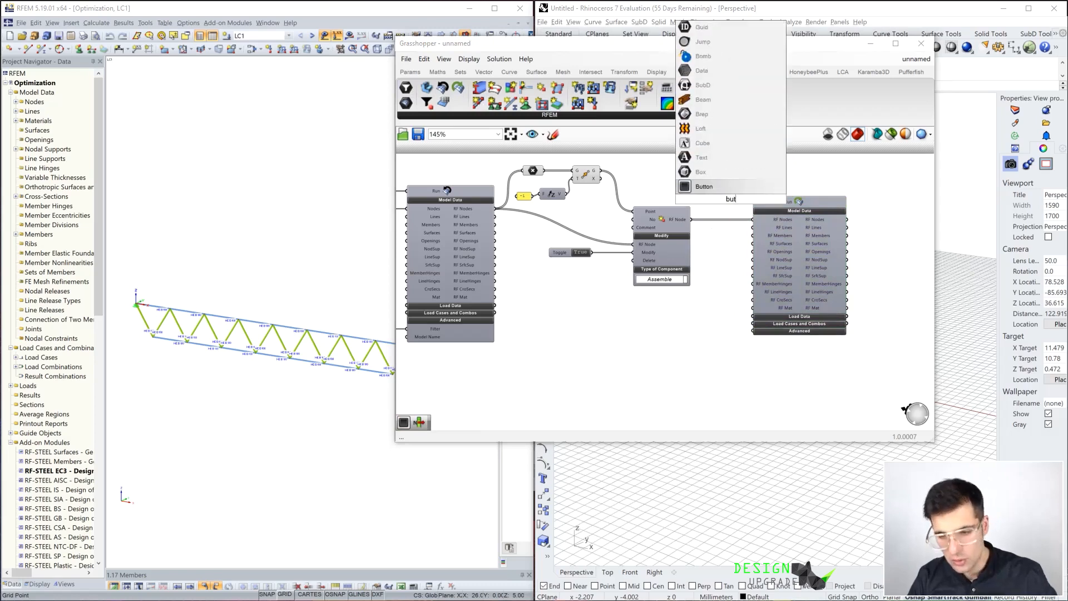
left_click(716, 199)
left_click_drag(717, 199, 718, 191)
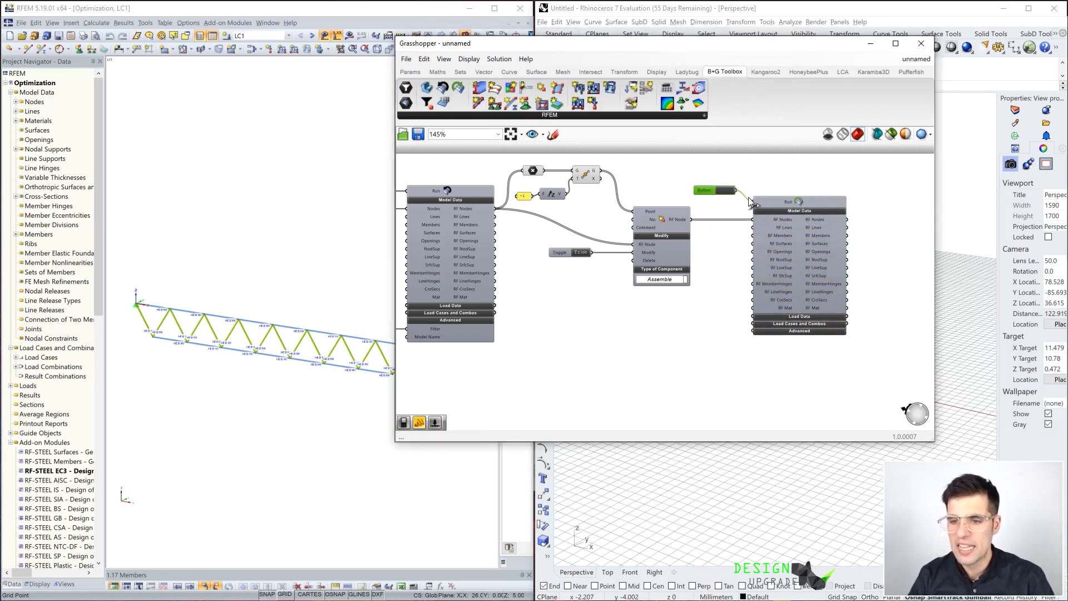
- Dock the Grasshopper window beside the RFEM model and trigger the export of the modified bottom chord nodes
left_click_drag(637, 46, 1063, 154)
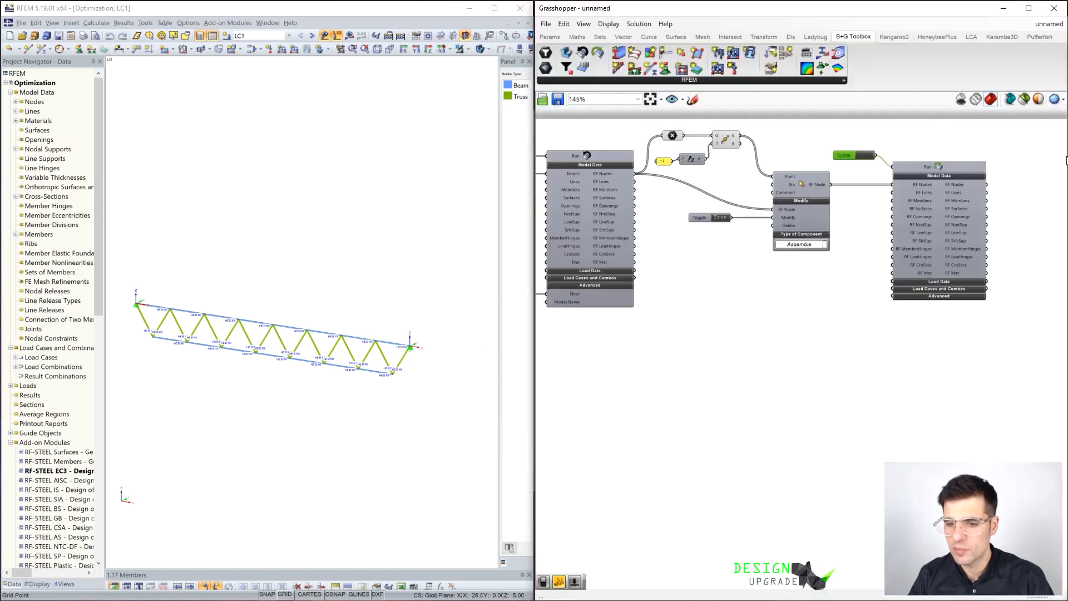
scroll(722, 186, "up", 4)
right_click_drag(757, 199, 745, 197)
scroll(745, 197, "down", 2)
right_click_drag(661, 220, 624, 226)
scroll(237, 338, "up", 1)
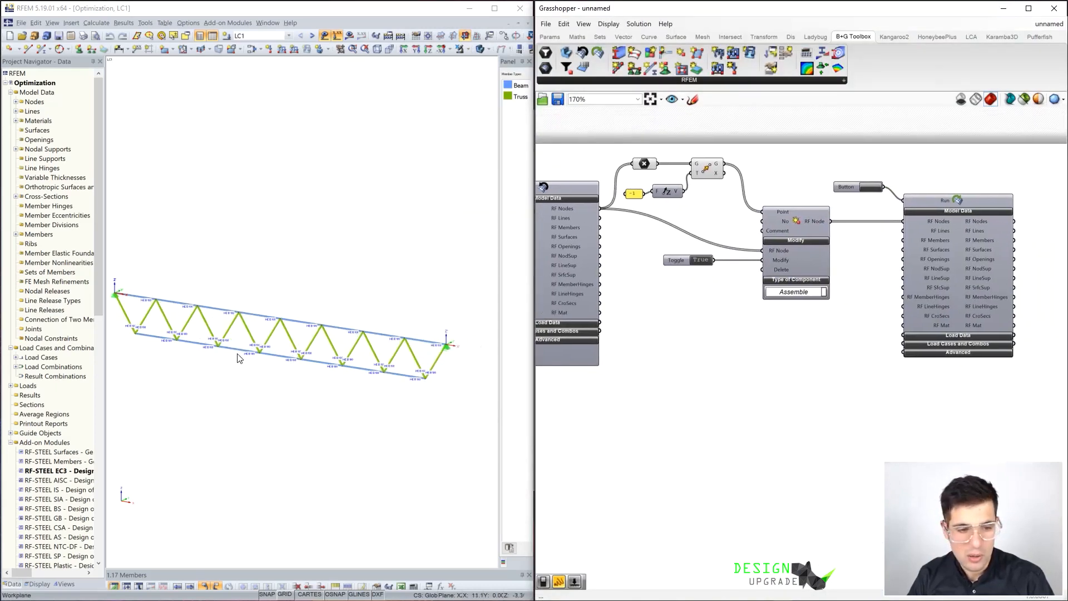
middle_click_drag(236, 338, 258, 345)
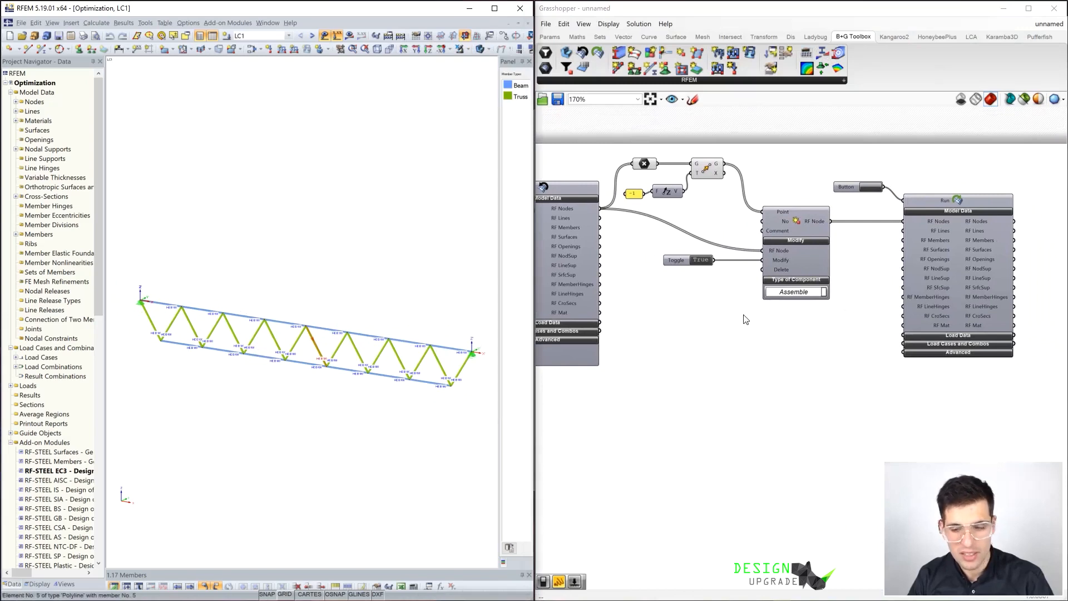
left_click(870, 188)
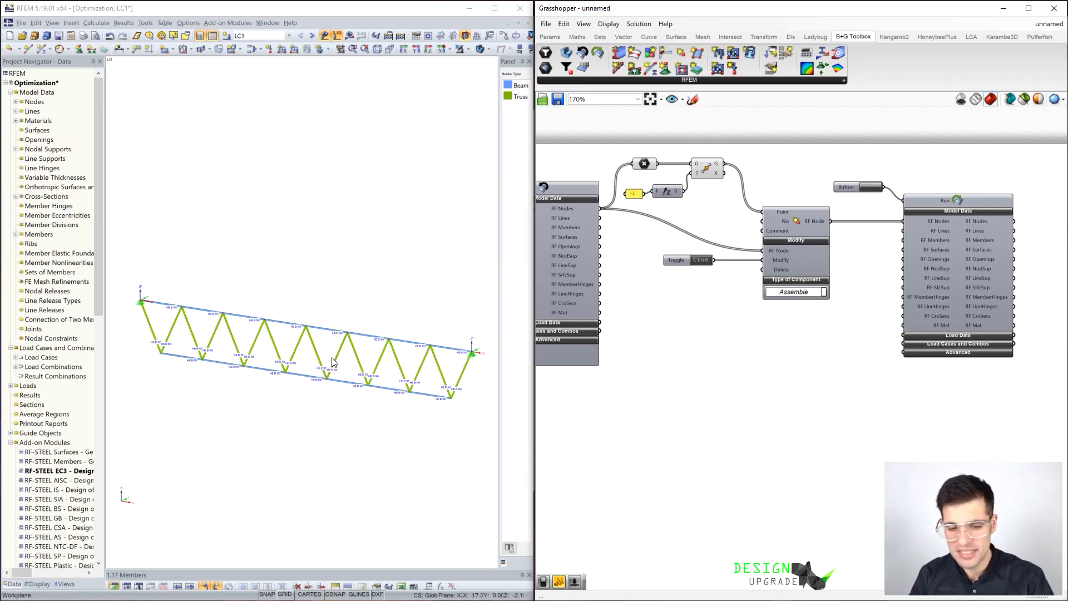
- Add a number slider ranging from -6.00 to -1.00, set it to -5.00, and place it above the Move component
right_click_drag(646, 323, 688, 331)
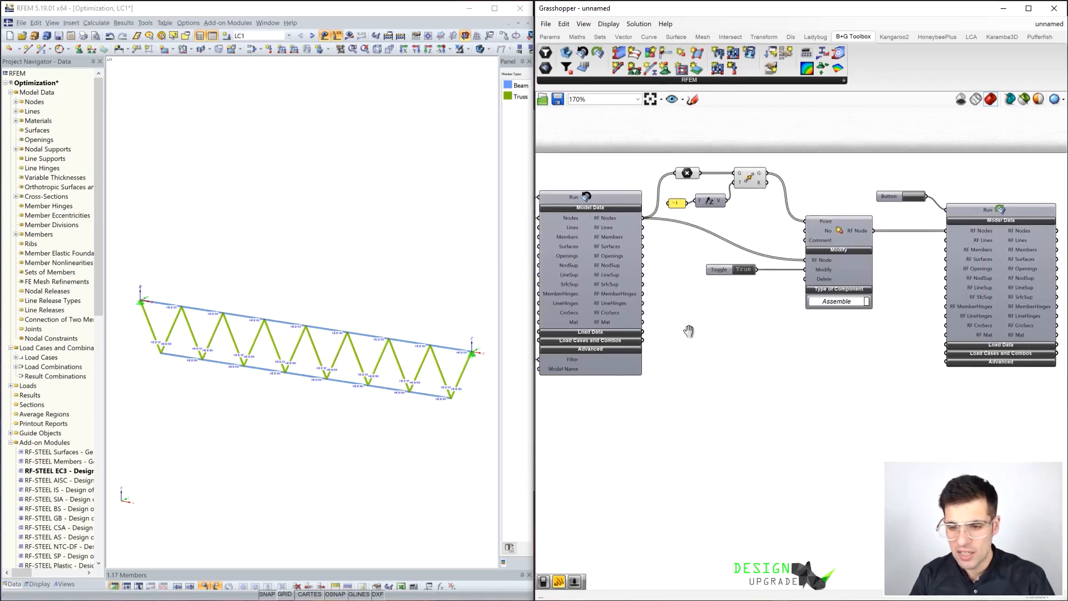
right_click_drag(785, 350, 773, 354)
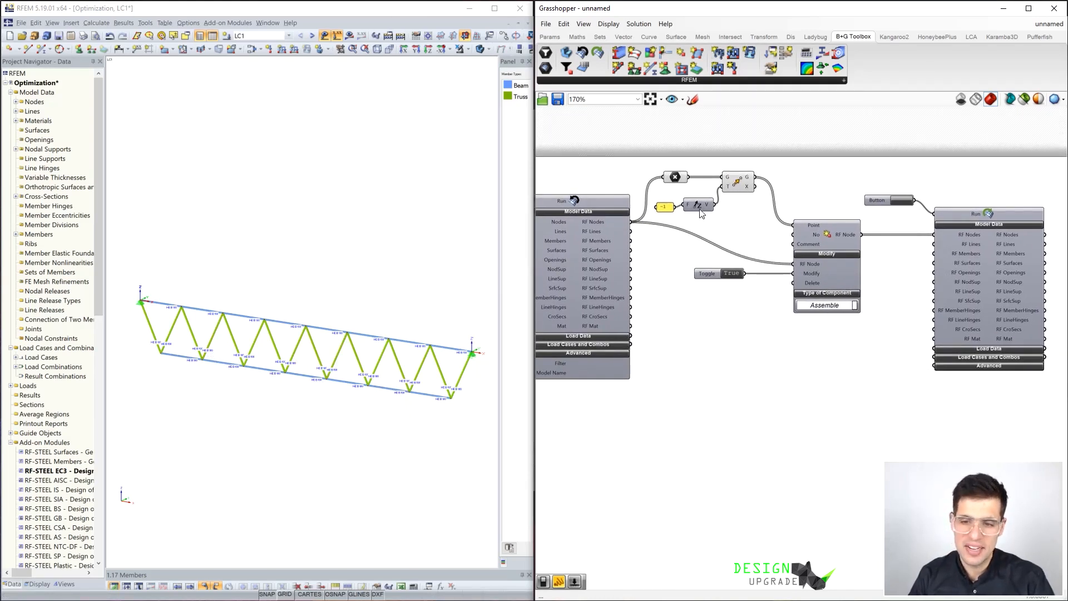
right_click_drag(736, 217, 783, 253)
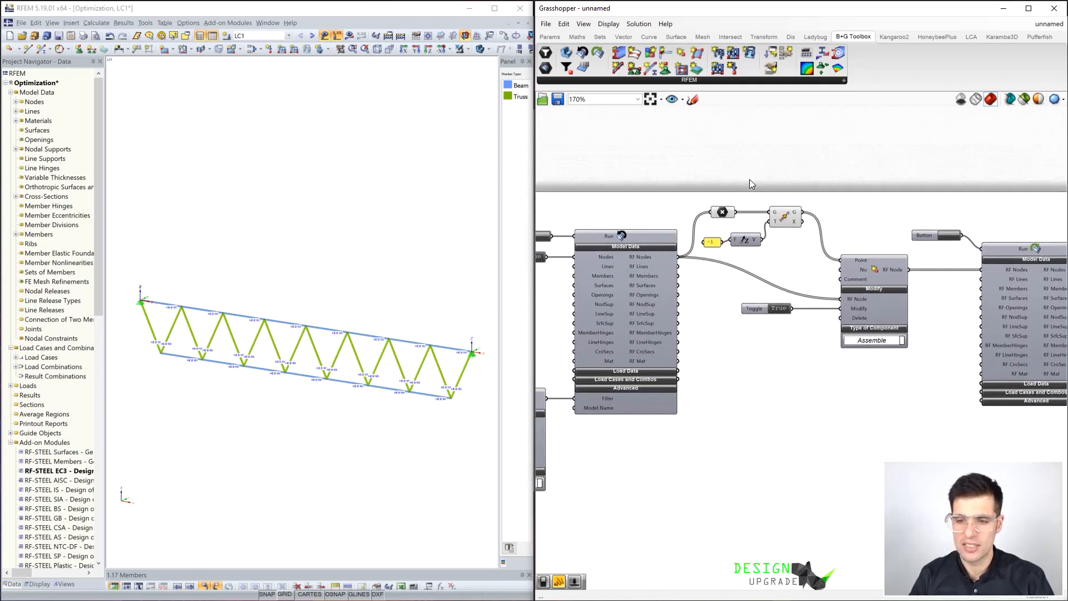
right_click_drag(746, 170, 756, 163)
double_click(777, 392)
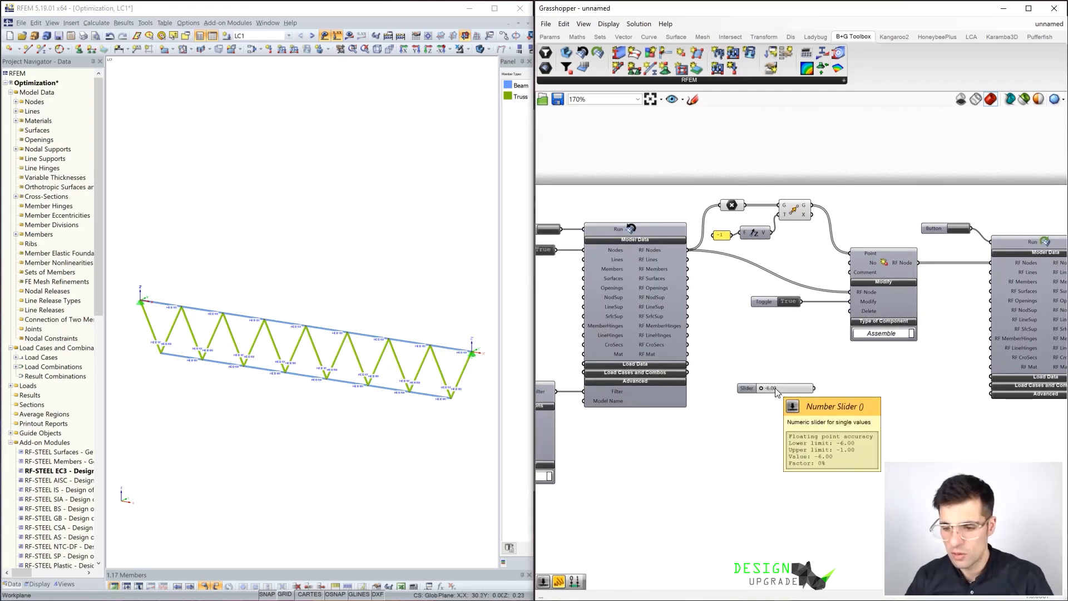
left_click_drag(762, 389, 789, 395)
double_click(789, 390)
type("-5")
key("Return")
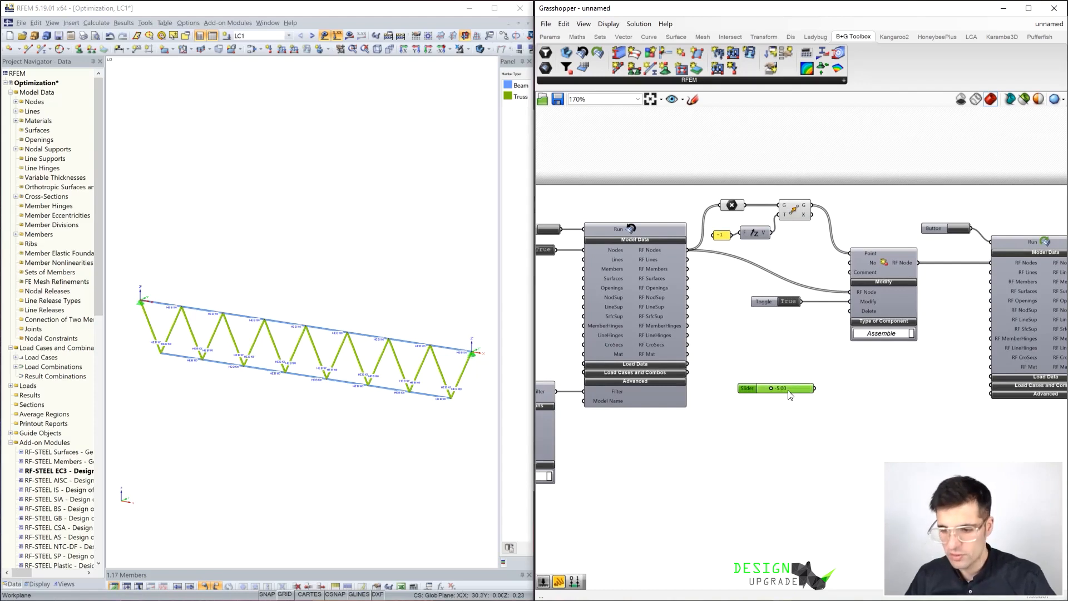
left_click_drag(789, 394, 741, 162)
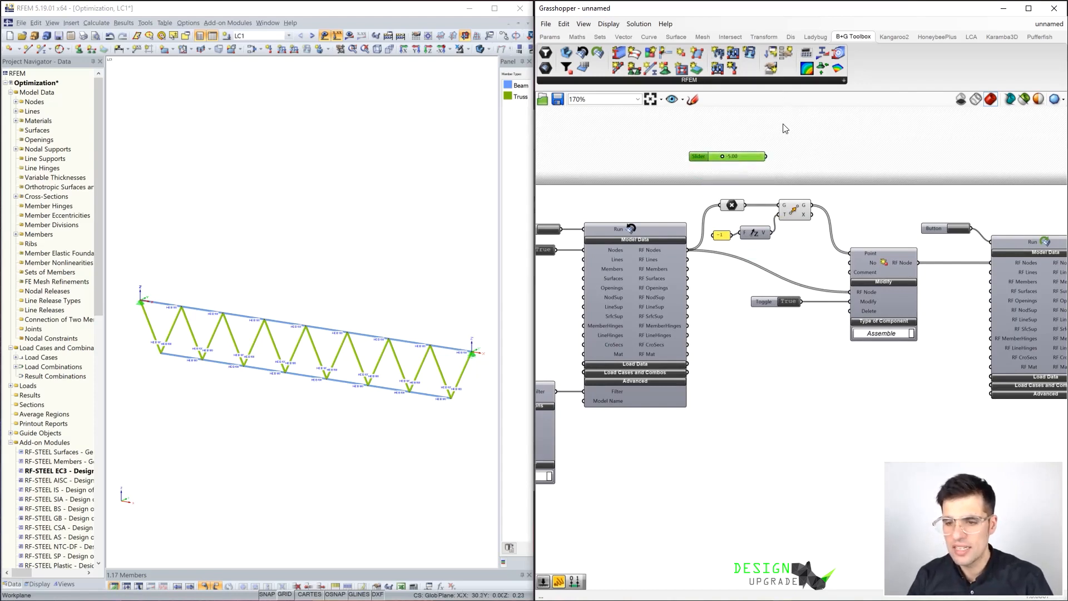
- Add a Deconstruct component above the Move component and wire the Point parameter's output into its Point input
double_click(803, 146)
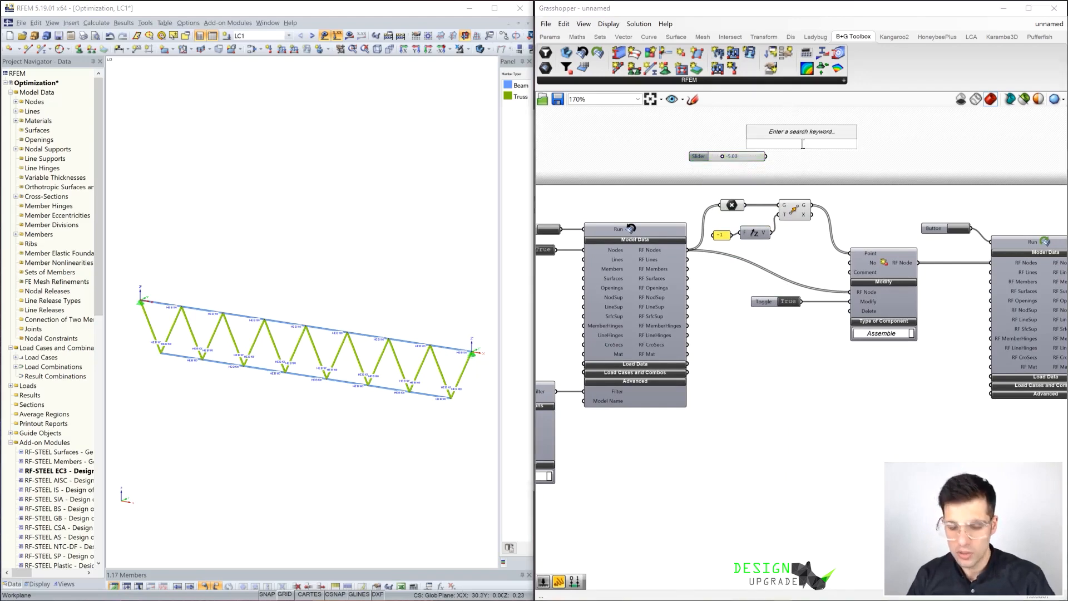
type("dec")
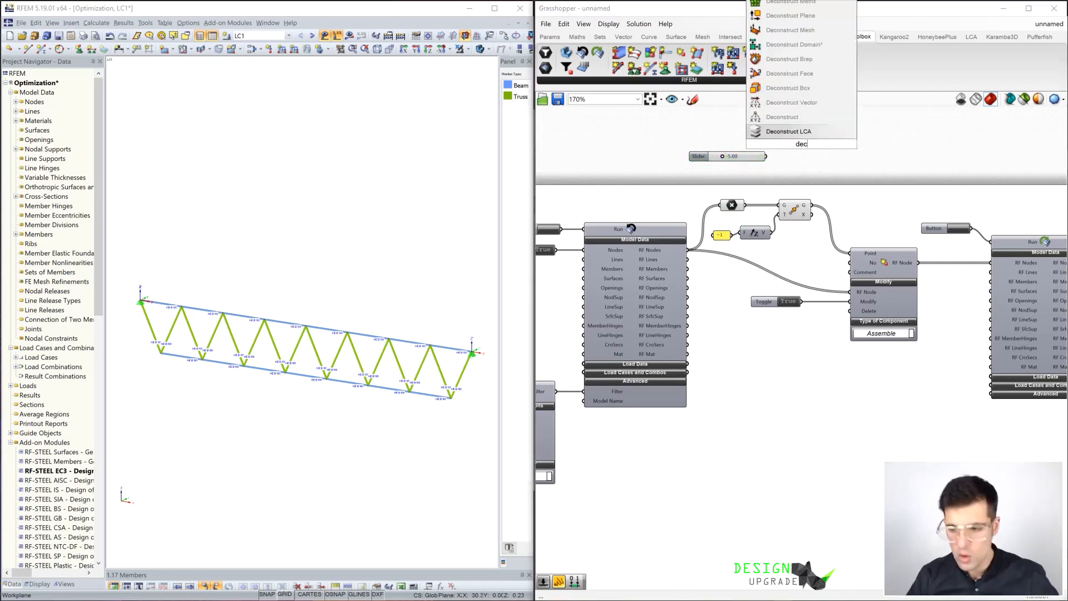
left_click(801, 118)
left_click_drag(746, 205, 786, 139)
- Add a Construct Point component, feed it the deconstructed X and Y plus the Z coordinate slider, and wire it to RF Node's Point input
double_click(832, 140)
type("cons")
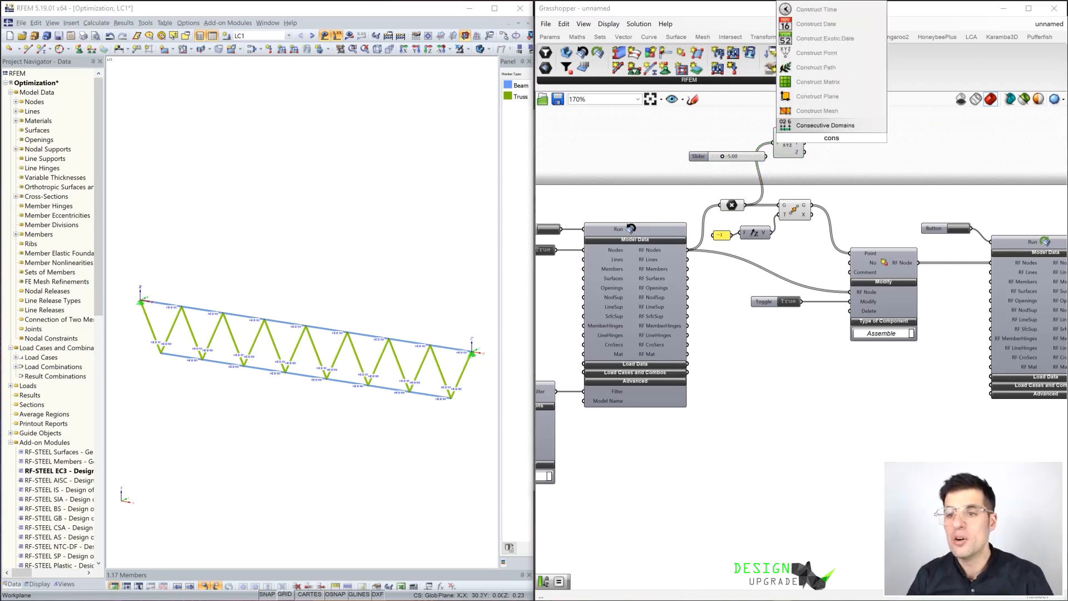
left_click(828, 53)
left_click_drag(805, 133, 839, 145)
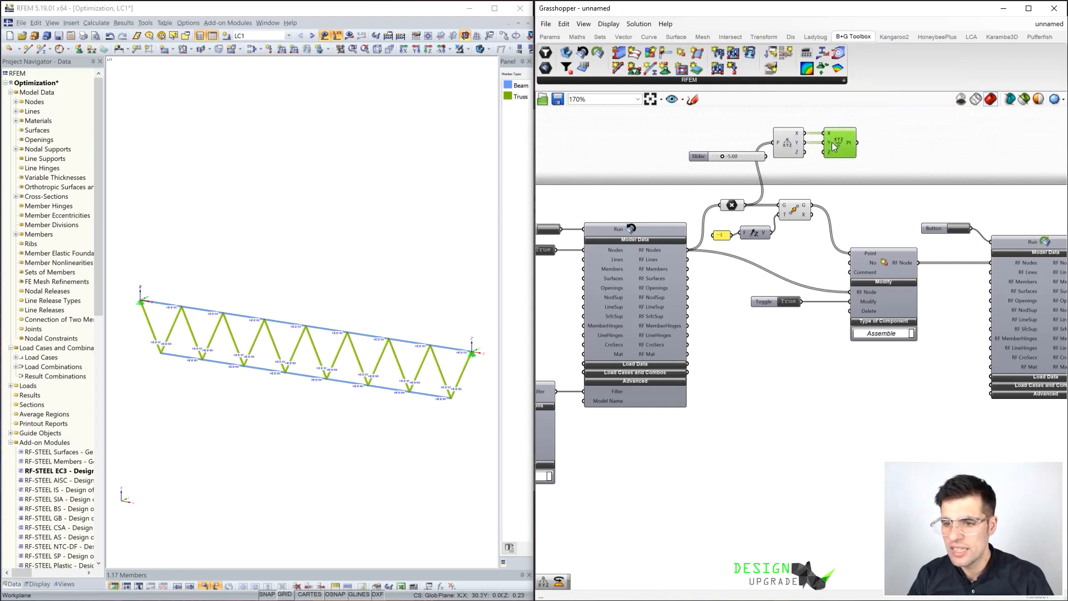
- Delete the Move component with its Unit Z and -1 panel, and put the Deconstruct, Construct Point and slider group in their place
left_click_drag(755, 161, 721, 222)
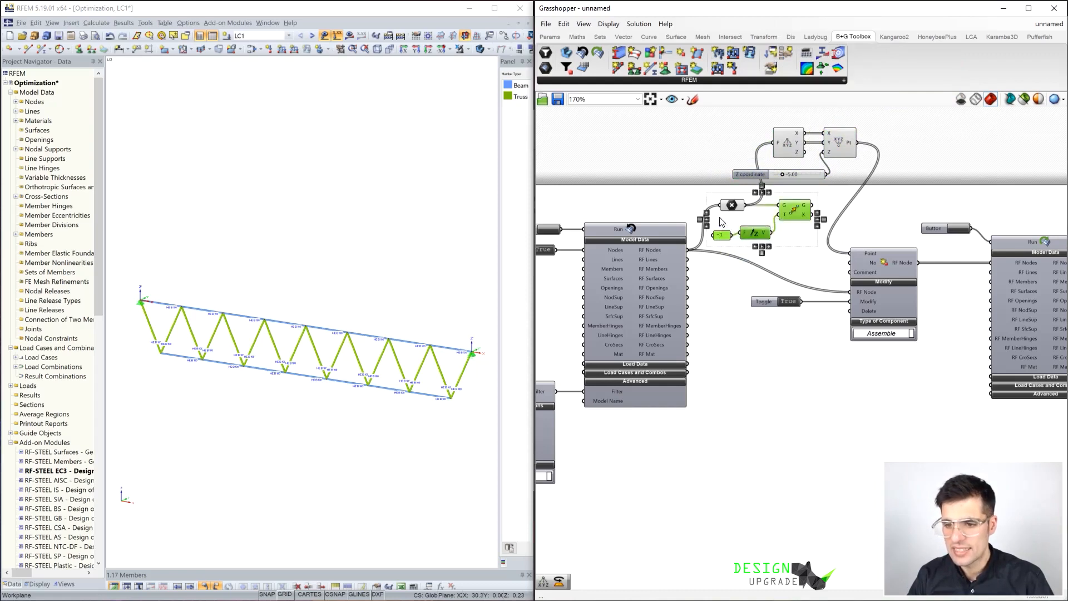
key("Delete")
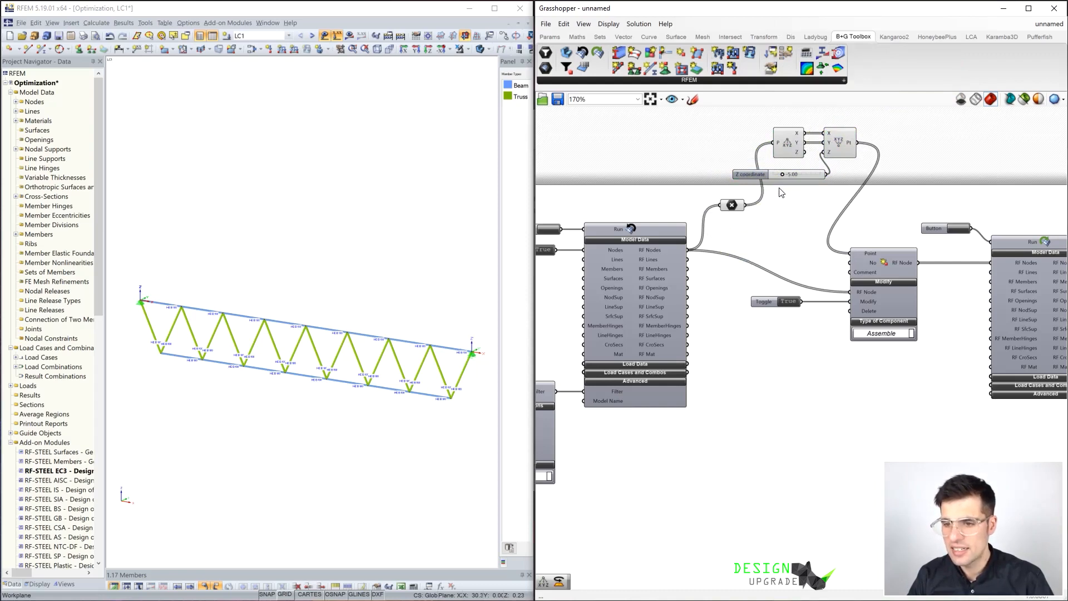
left_click_drag(834, 195, 748, 113)
left_click_drag(795, 141, 784, 208)
left_click(866, 162)
right_click_drag(867, 162, 817, 165)
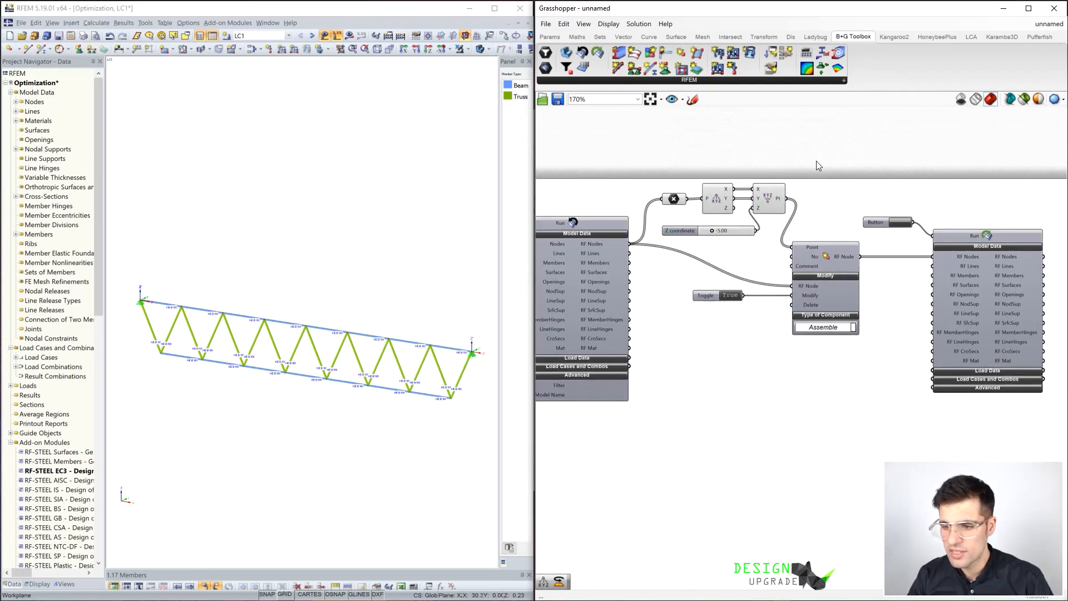
- Export the modified nodes to RFEM and check the coordinates of the bottom chord's end node
left_click(892, 223)
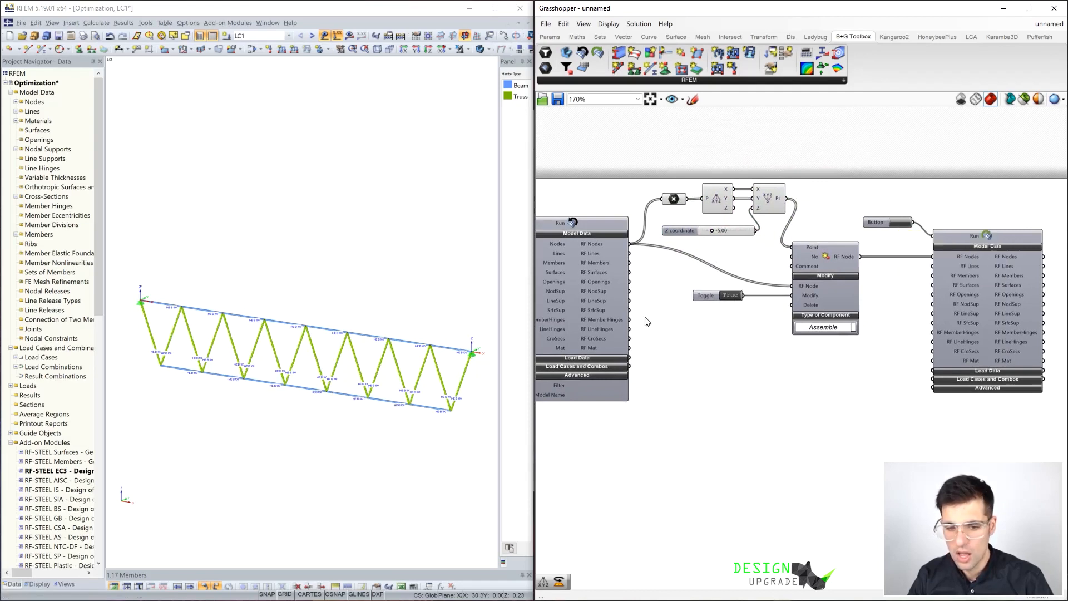
scroll(429, 428, "up", 4)
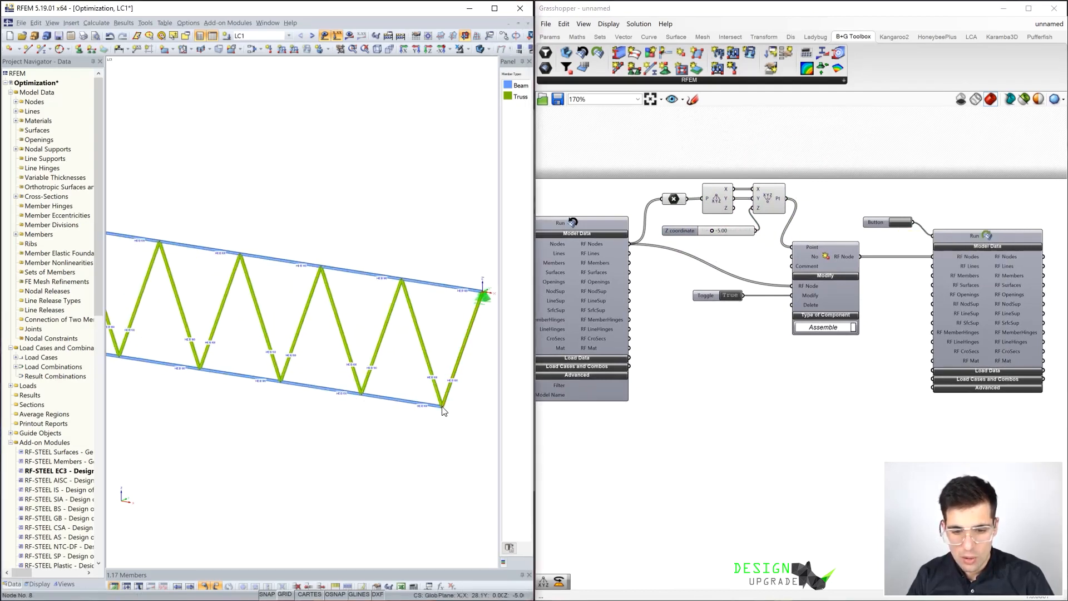
scroll(443, 411, "up", 3)
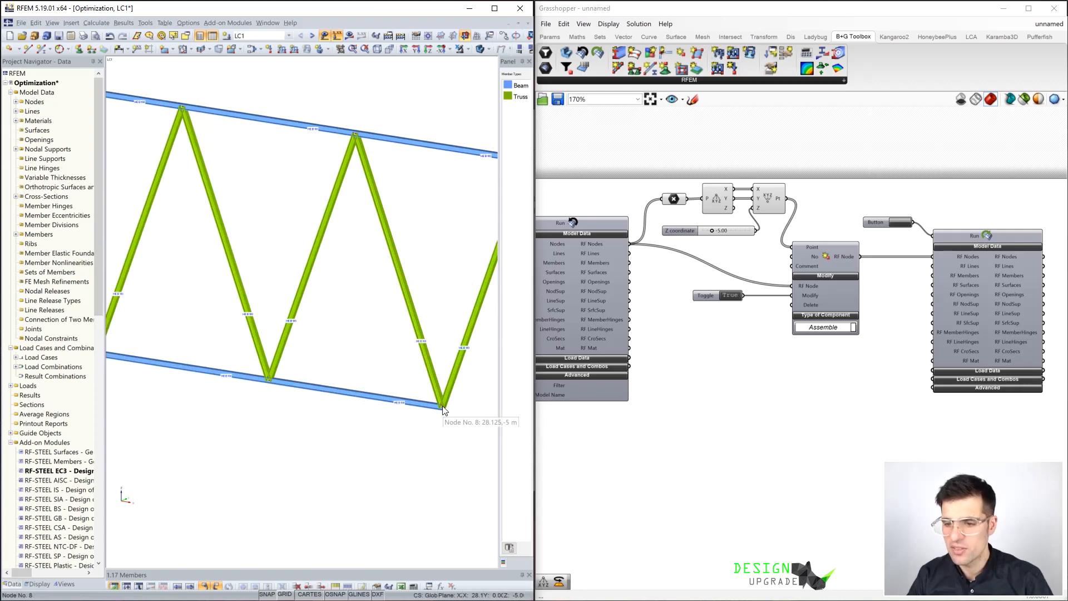
- Review the updated truss in RFEM and the complete node modification definition in Grasshopper
scroll(714, 353, "down", 2)
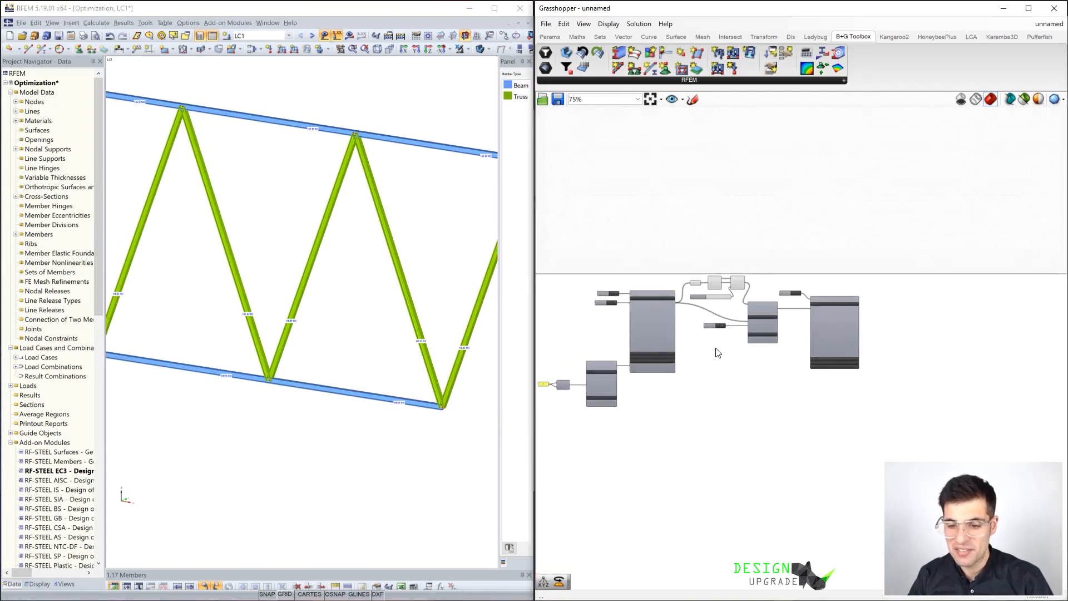
scroll(689, 355, "down", 4)
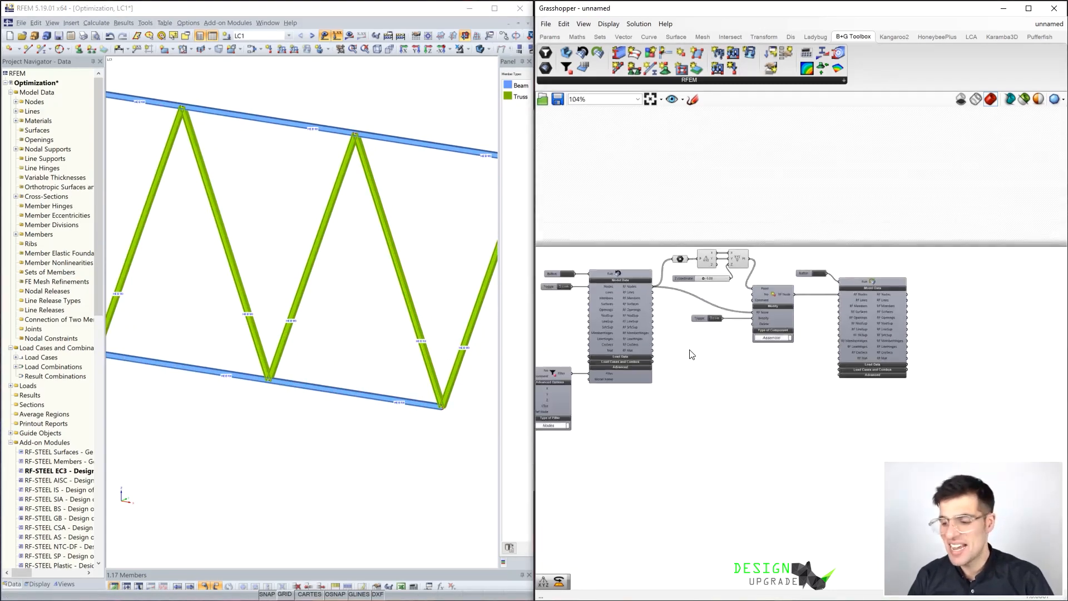
scroll(414, 354, "down", 5)
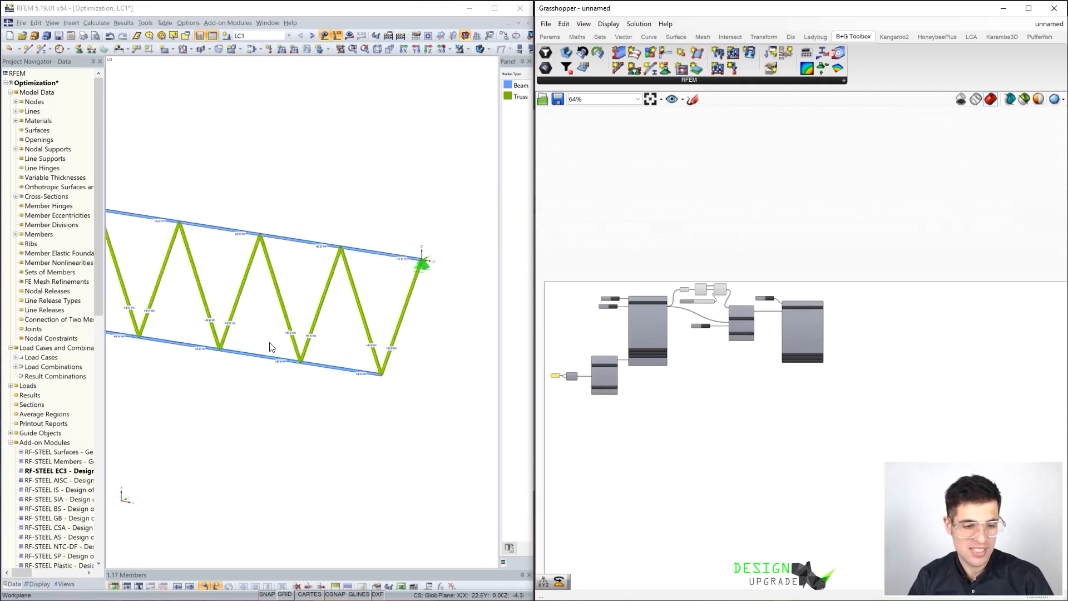
scroll(248, 331, "down", 4)
middle_click_drag(238, 326, 373, 353)
scroll(371, 352, "down", 1)
scroll(383, 349, "up", 3)
scroll(385, 349, "up", 1)
scroll(260, 334, "down", 2)
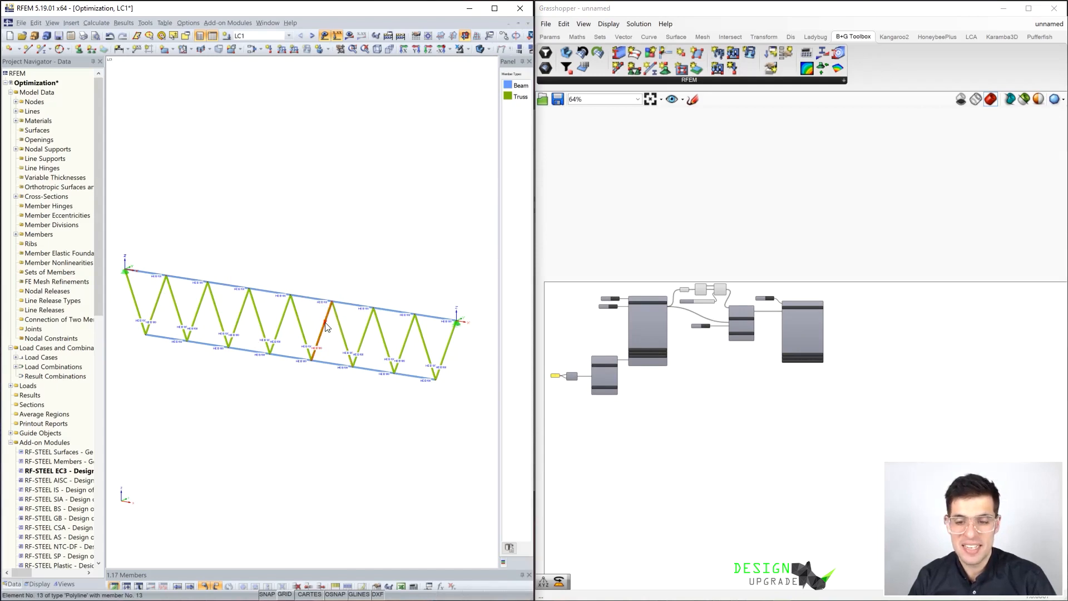
scroll(625, 330, "up", 3)
scroll(625, 329, "up", 2)
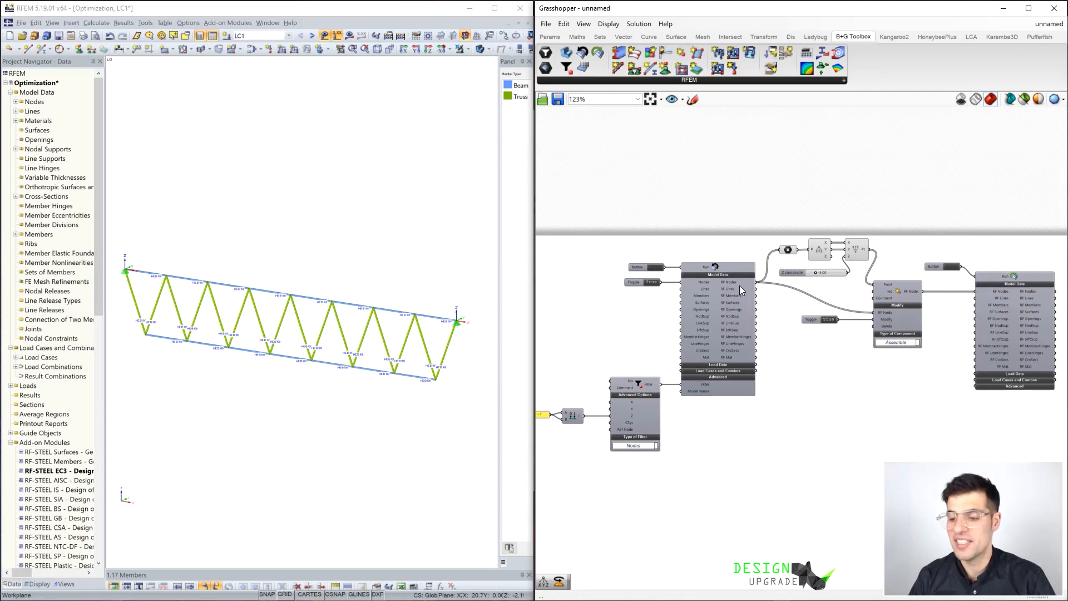
scroll(891, 287, "up", 4)
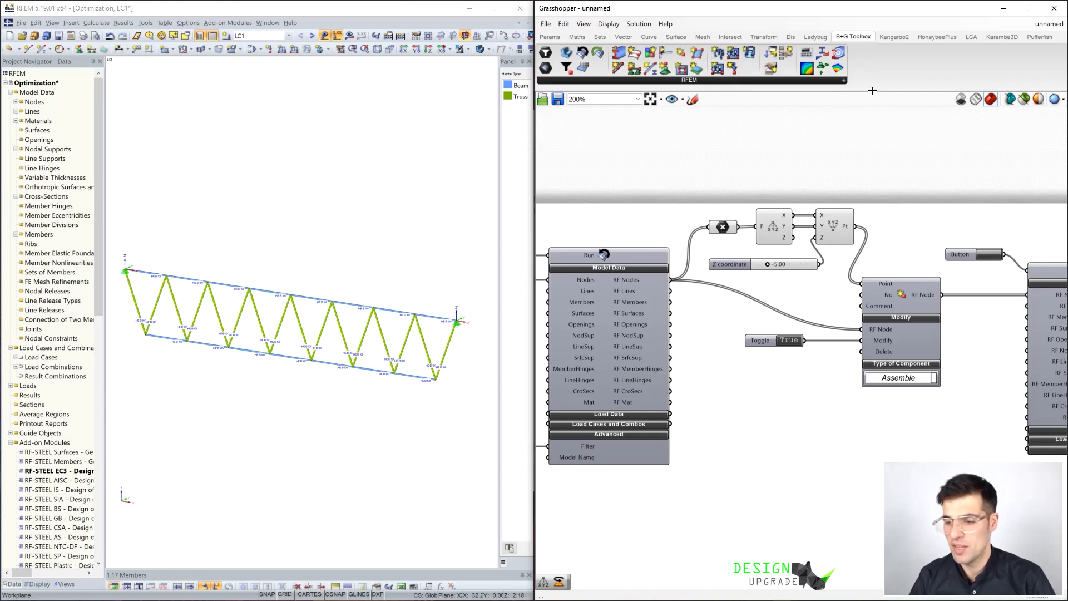
scroll(913, 234, "down", 3)
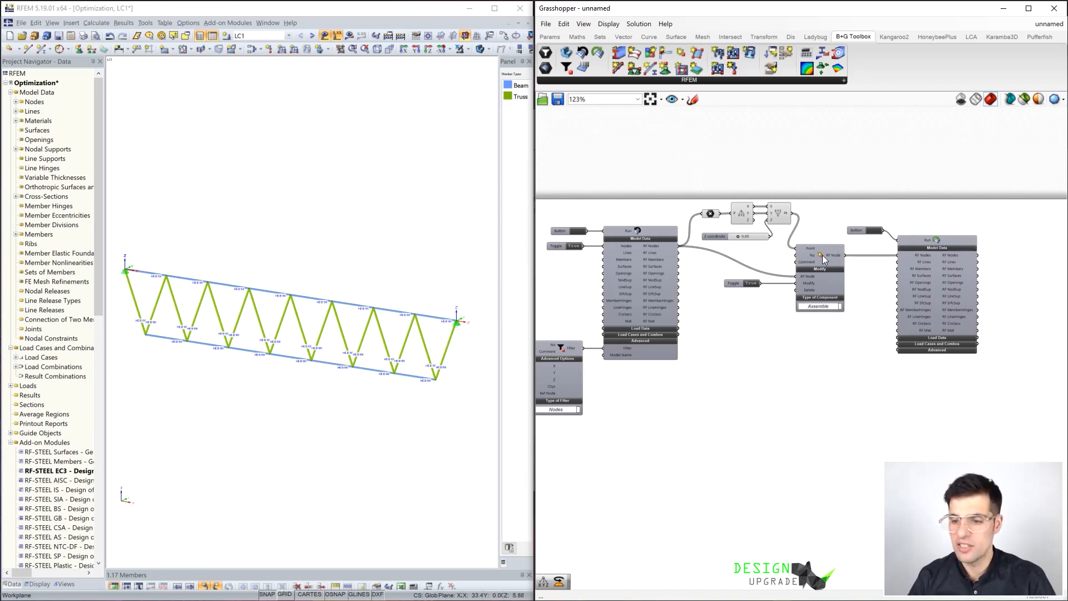
scroll(814, 261, "down", 1)
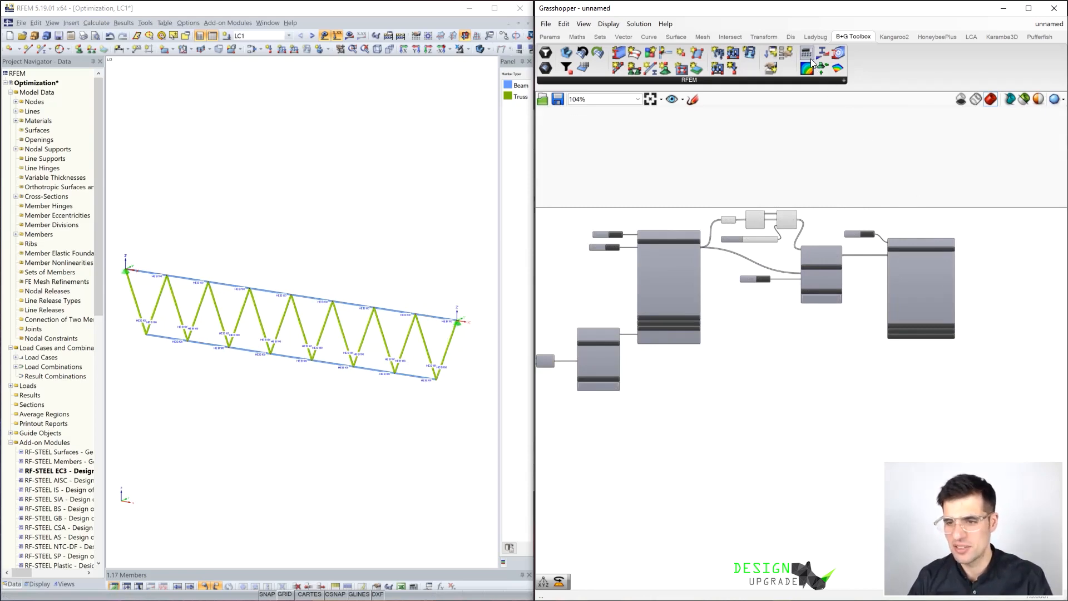
- Add the RFEM calculation component and place it beside the export component
left_click(985, 256)
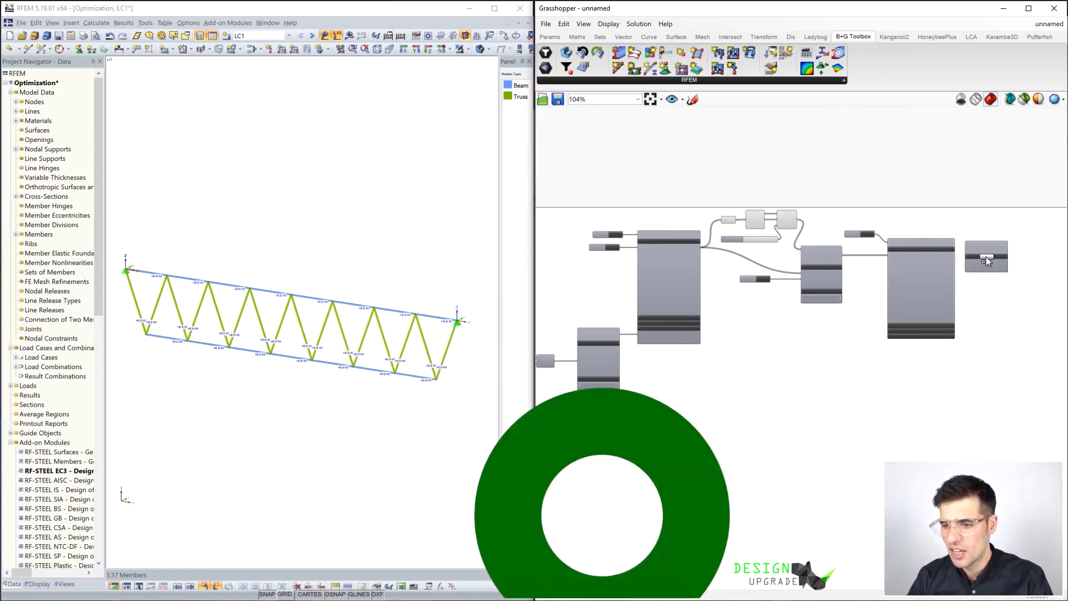
scroll(985, 250, "up", 3)
right_click_drag(982, 236, 889, 222)
scroll(889, 221, "up", 2)
left_click_drag(895, 252, 923, 238)
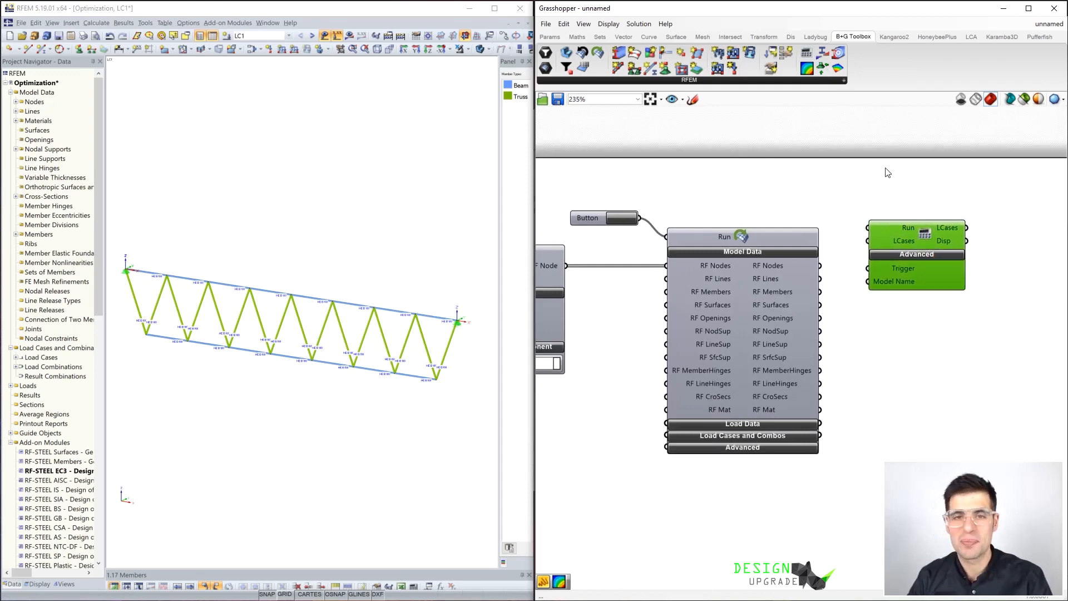
left_click(886, 132)
right_click_drag(828, 136, 774, 288)
left_click_drag(825, 259, 854, 218)
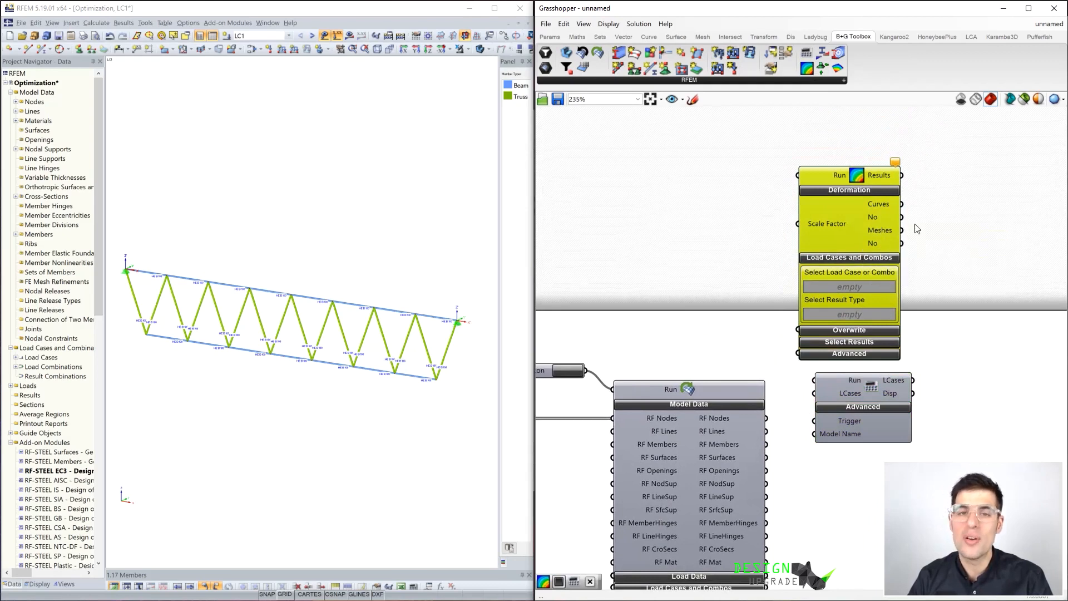
left_click_drag(856, 212, 814, 155)
key("Delete")
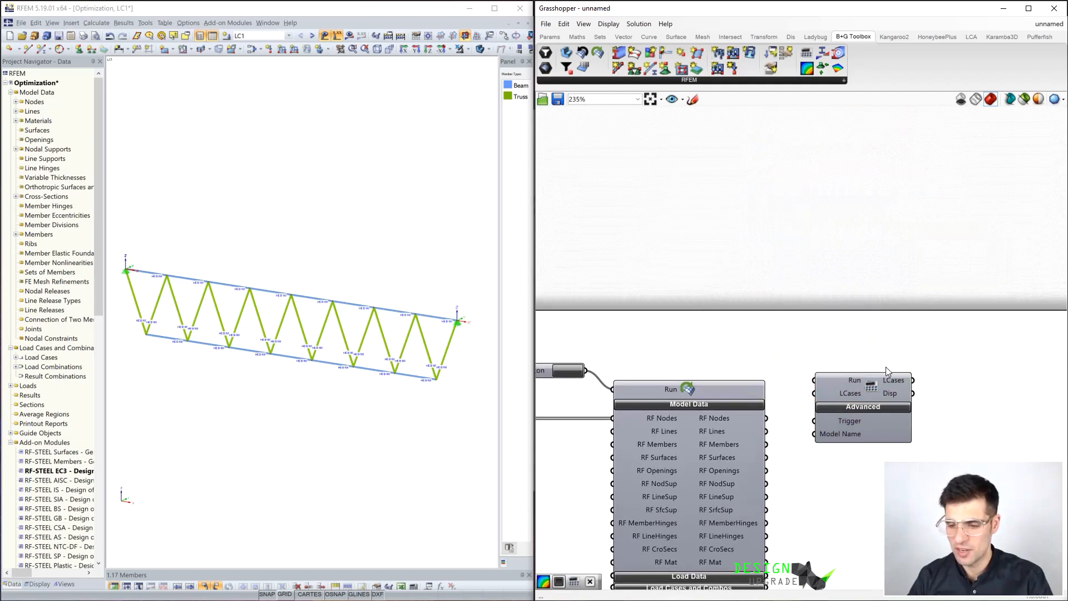
- Add a Boolean Toggle beside the calculation component, connect it to the Run input, and align the two
right_click_drag(875, 346, 847, 183)
scroll(843, 228, "up", 1)
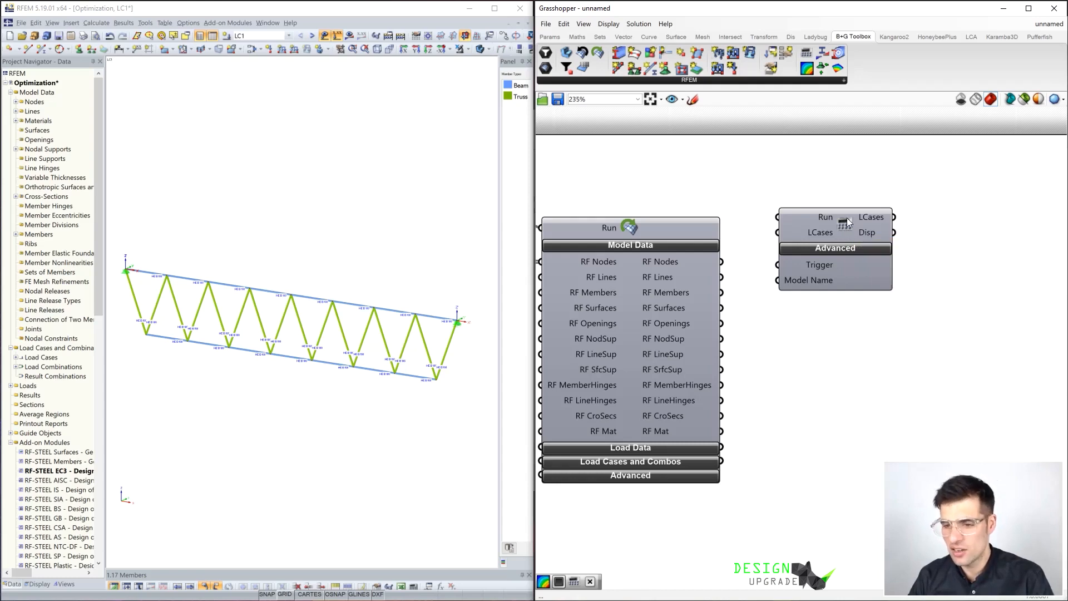
scroll(847, 218, "down", 4)
left_click_drag(846, 208, 905, 264)
double_click(876, 223)
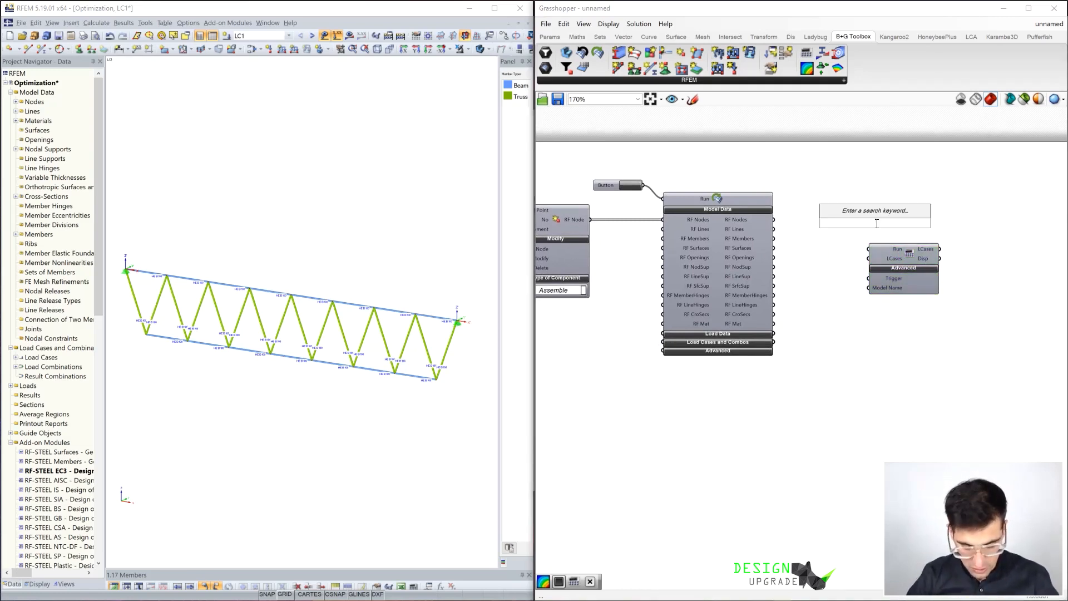
type("but")
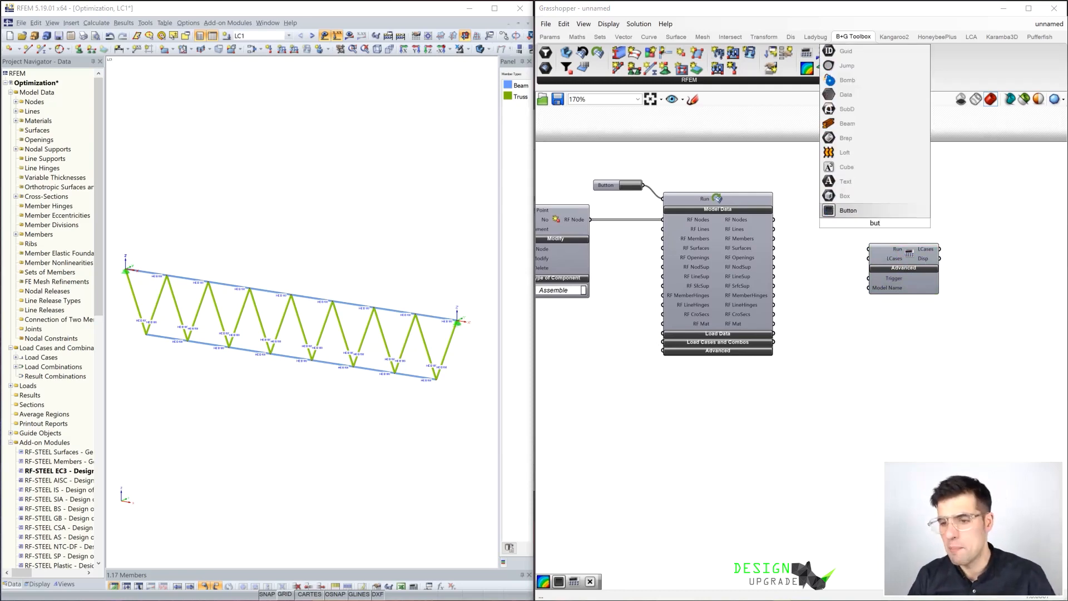
double_click(829, 255)
type("toggle")
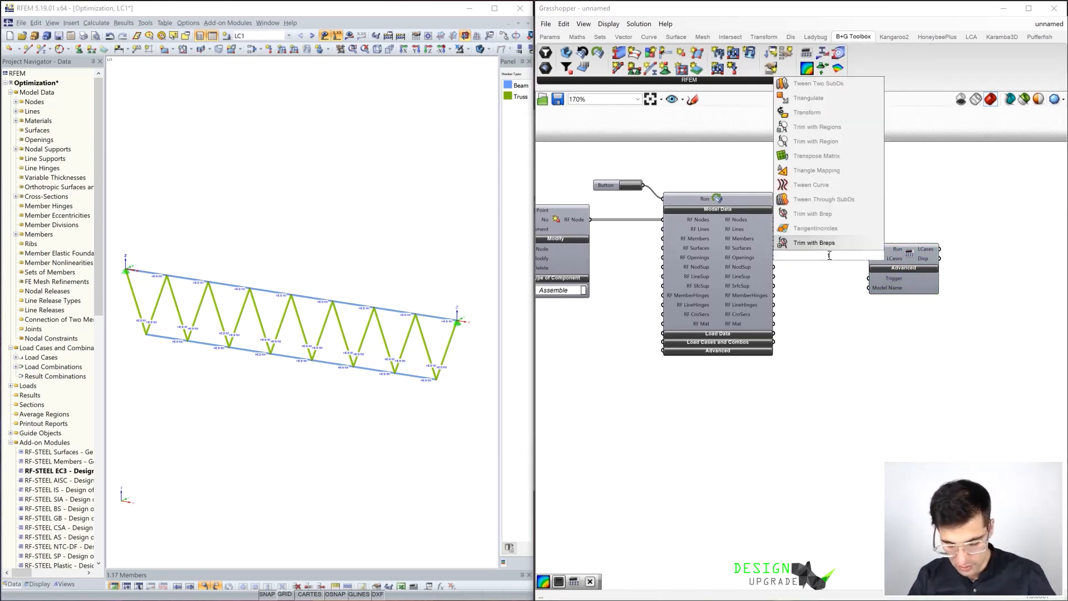
key("Return")
left_click_drag(827, 259, 830, 229)
left_click_drag(895, 254, 906, 232)
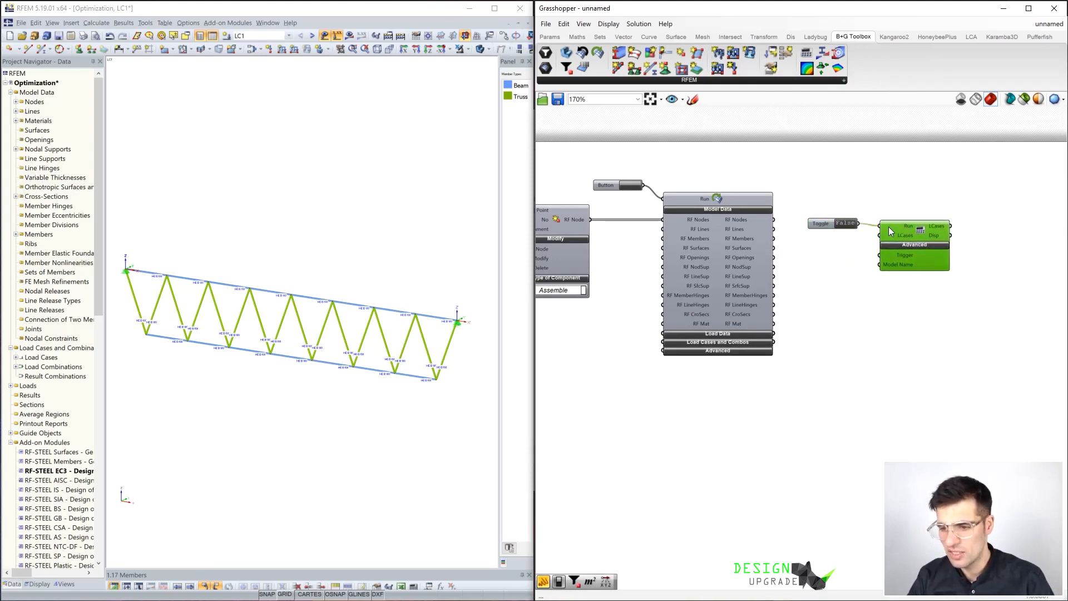
- Switch the RFEM model to load combination CO1 and check the list of available load cases
scroll(903, 227, "up", 2)
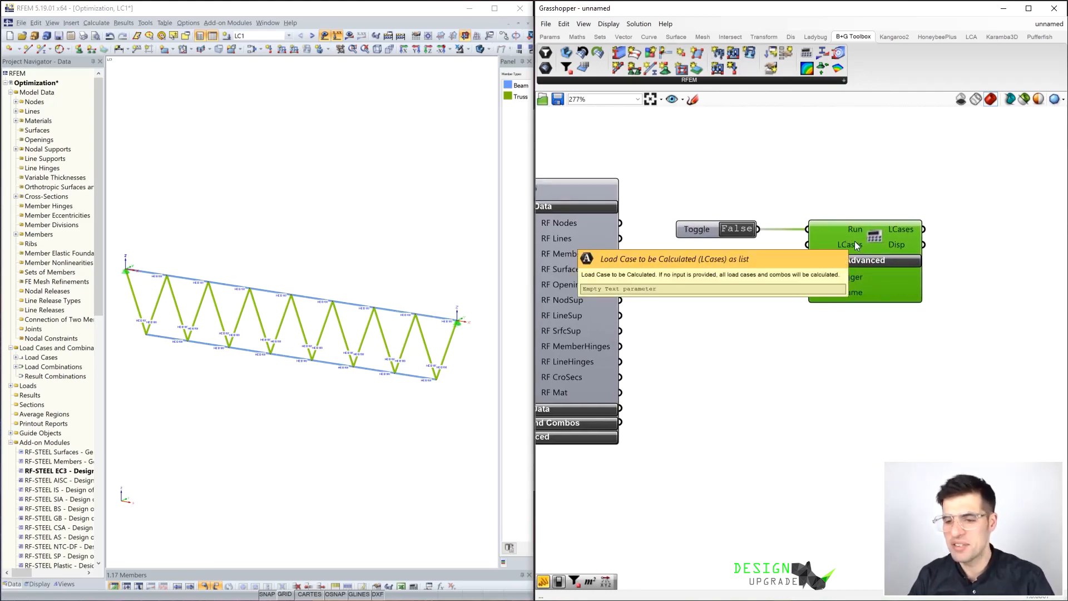
left_click(261, 36)
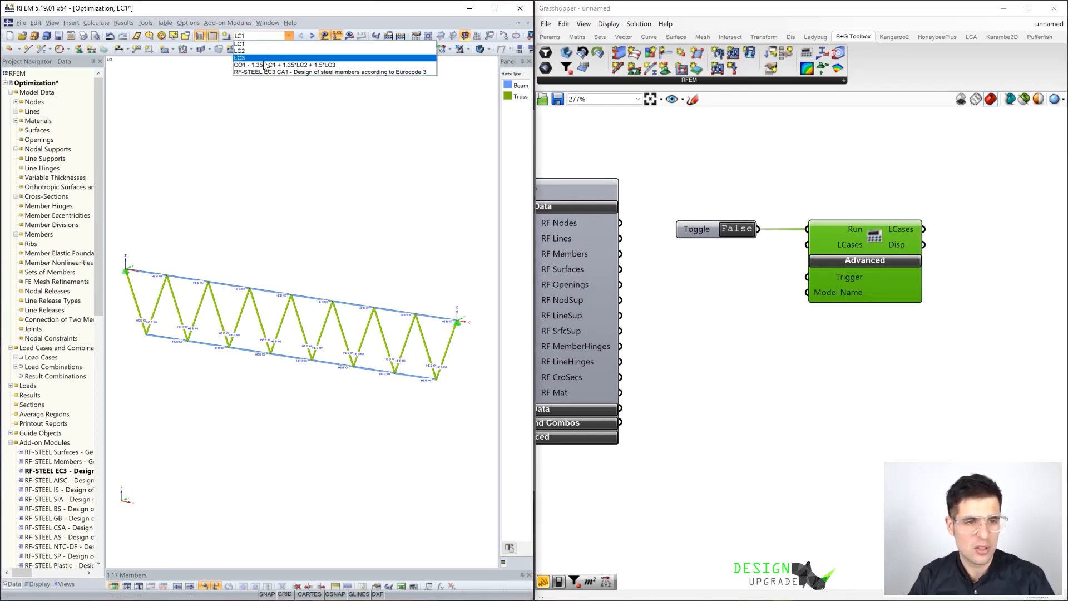
left_click(265, 65)
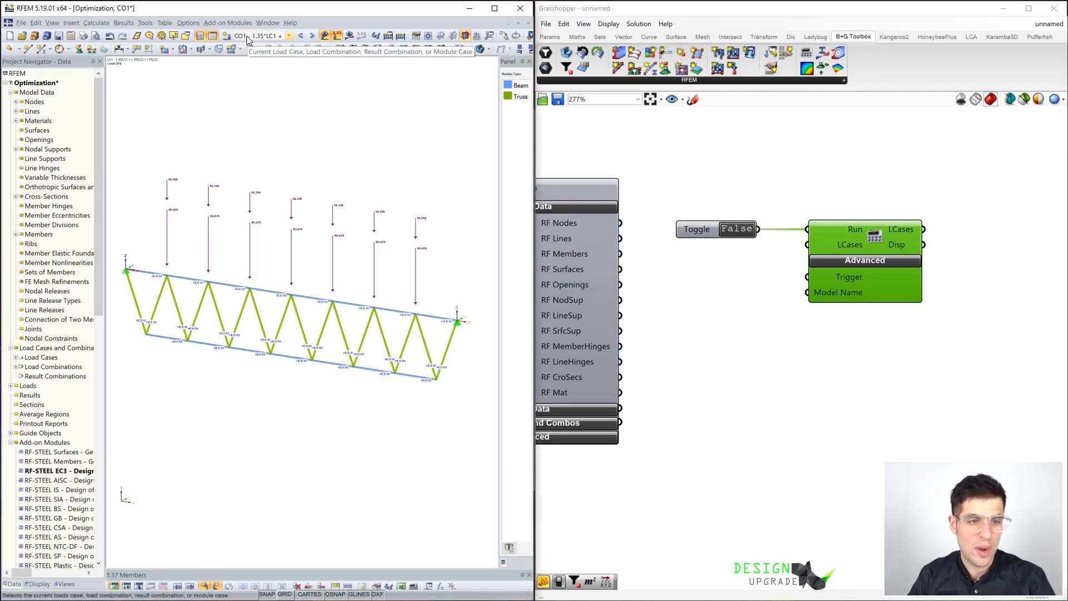
left_click(250, 36)
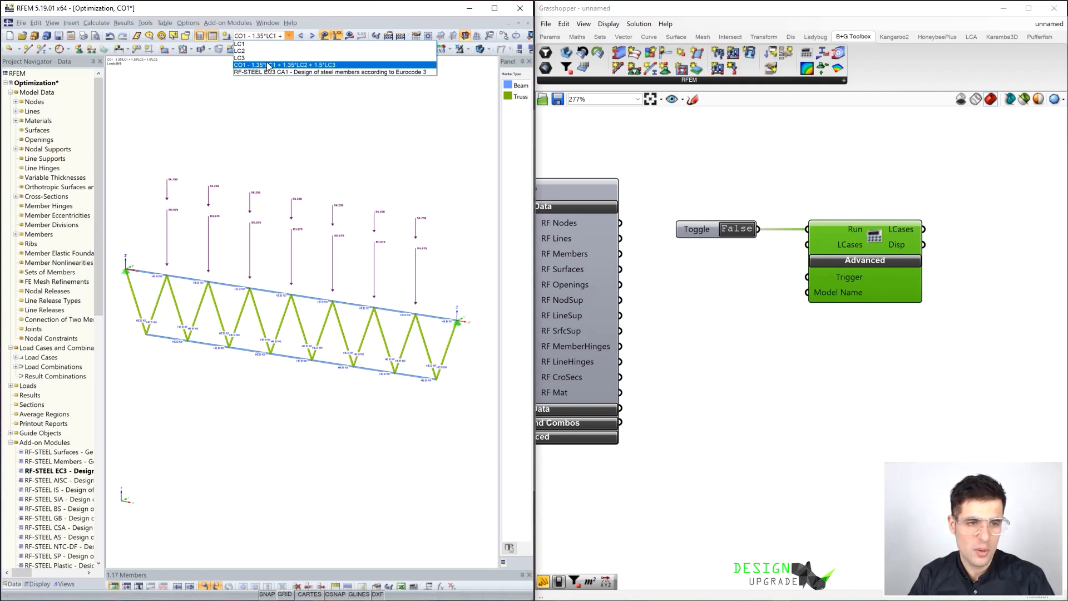
- Add a panel containing "LoadCombo 1" and connect it to the calculation component's LCases input
left_click(722, 275)
double_click(722, 276)
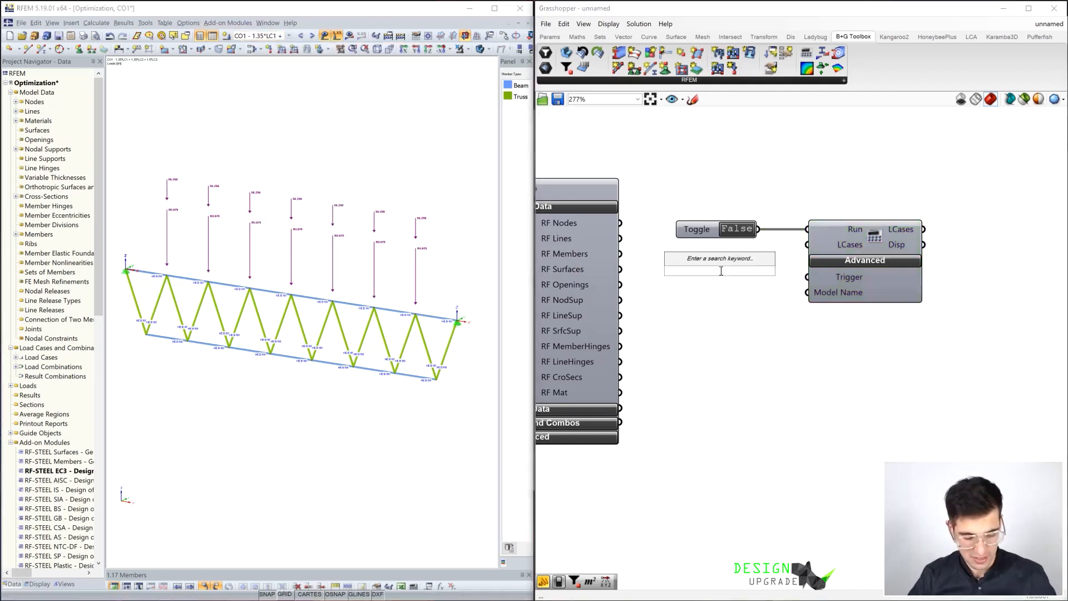
type("Paneload")
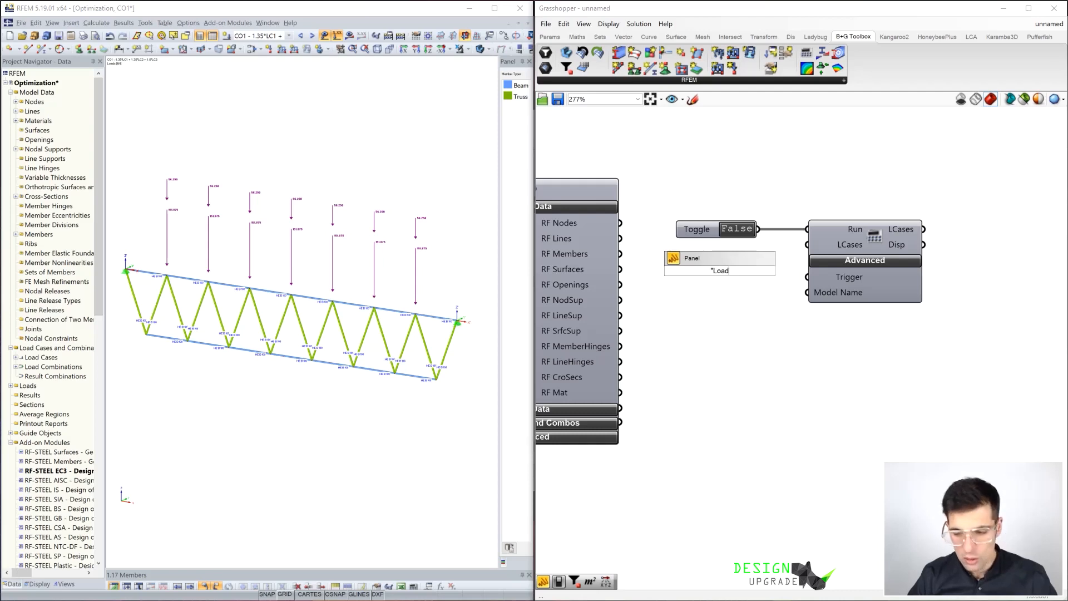
type("Combo 1")
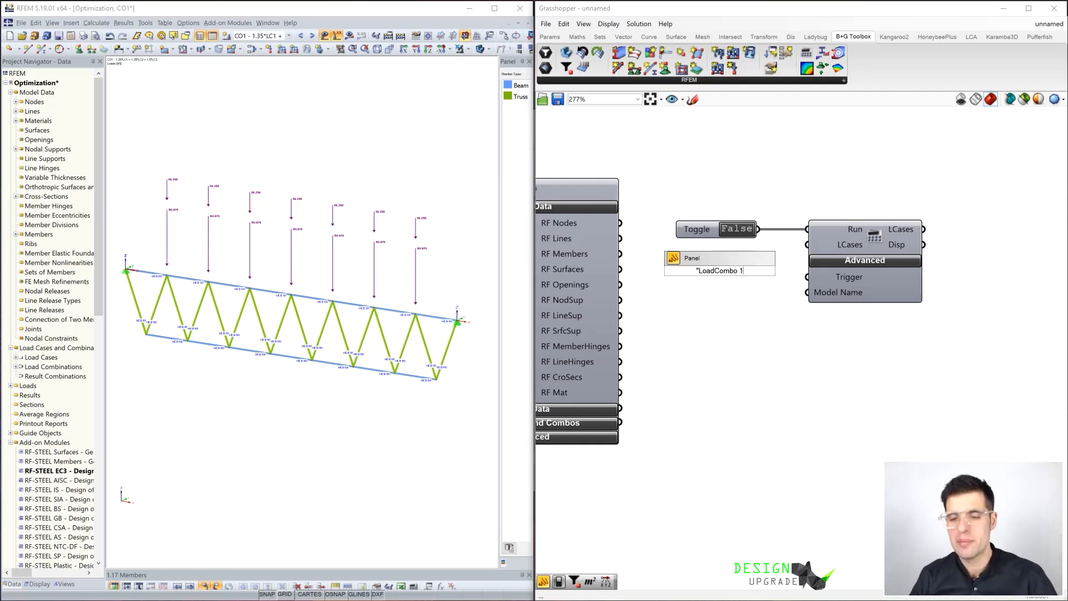
left_click(721, 278)
left_click_drag(758, 270, 825, 241)
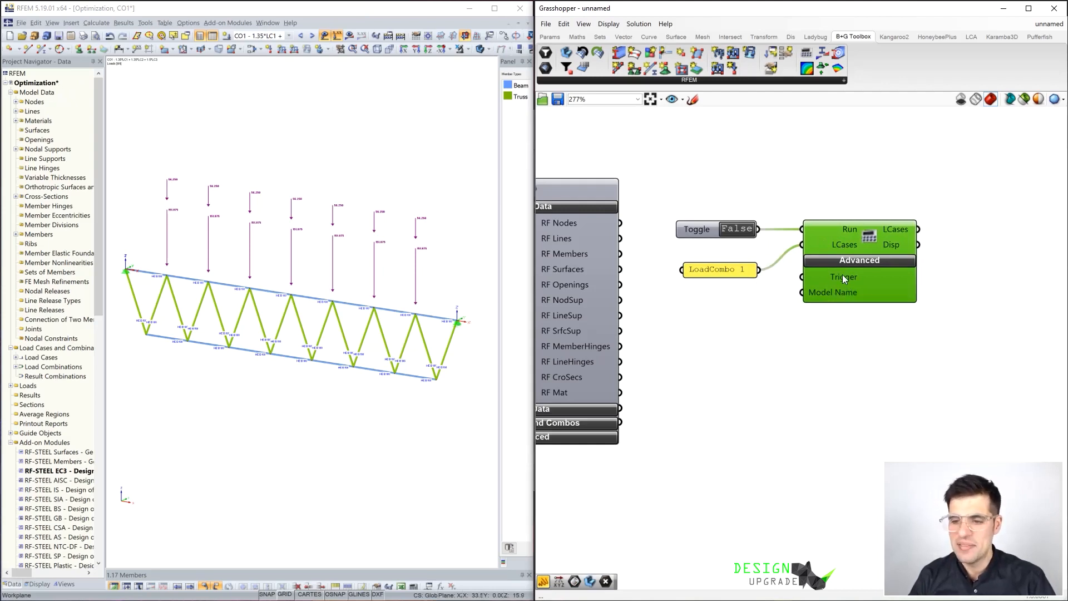
- Run the calculation by setting its toggle to True, and inspect the maximum displacement output
double_click(742, 233)
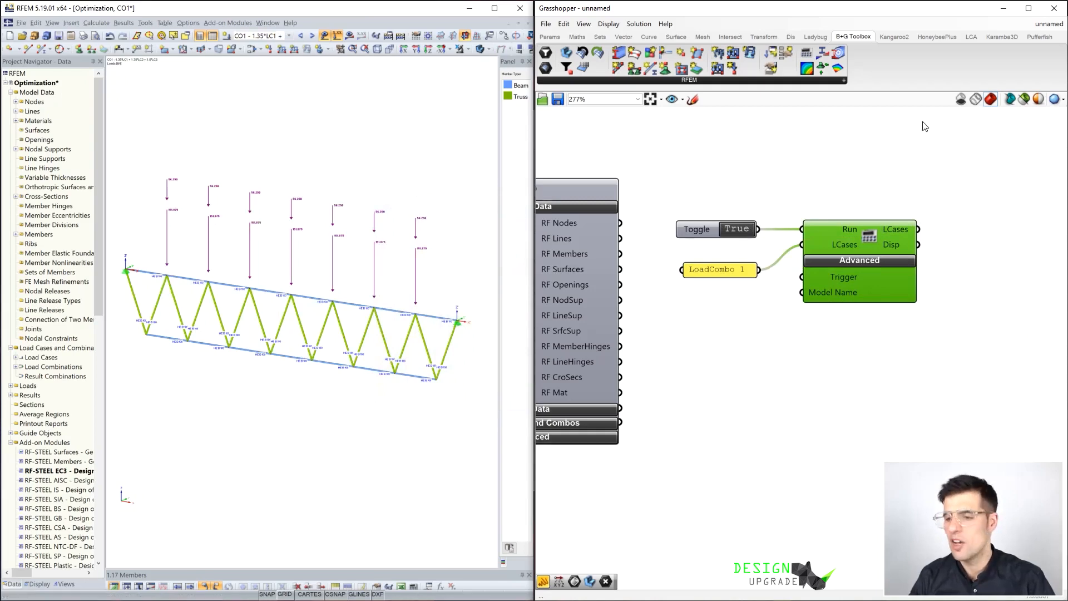
right_click_drag(964, 145, 930, 146)
mouse_move(856, 245)
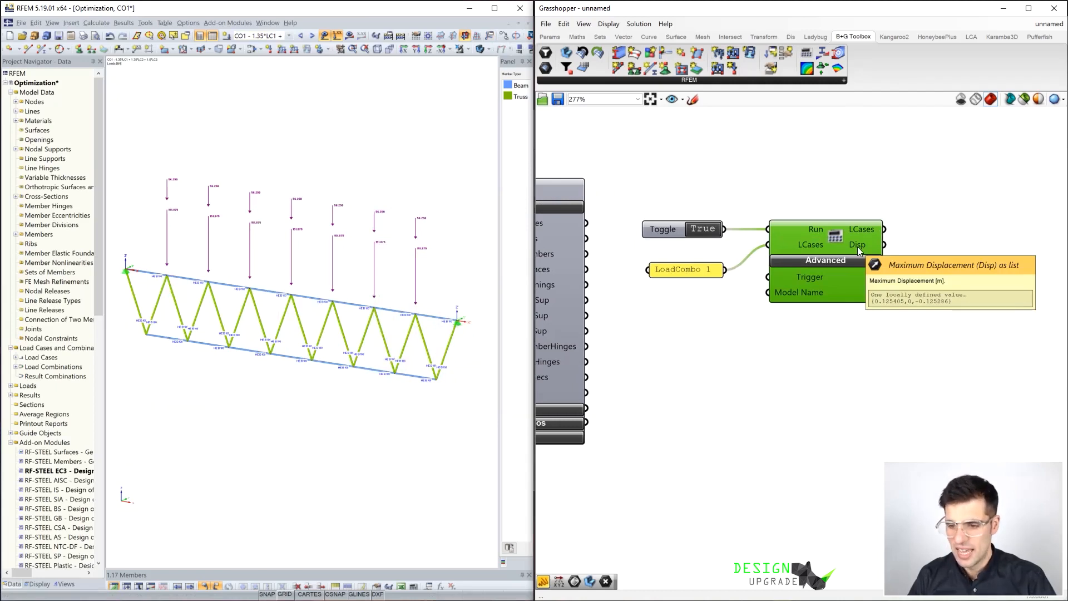
scroll(839, 203, "down", 3)
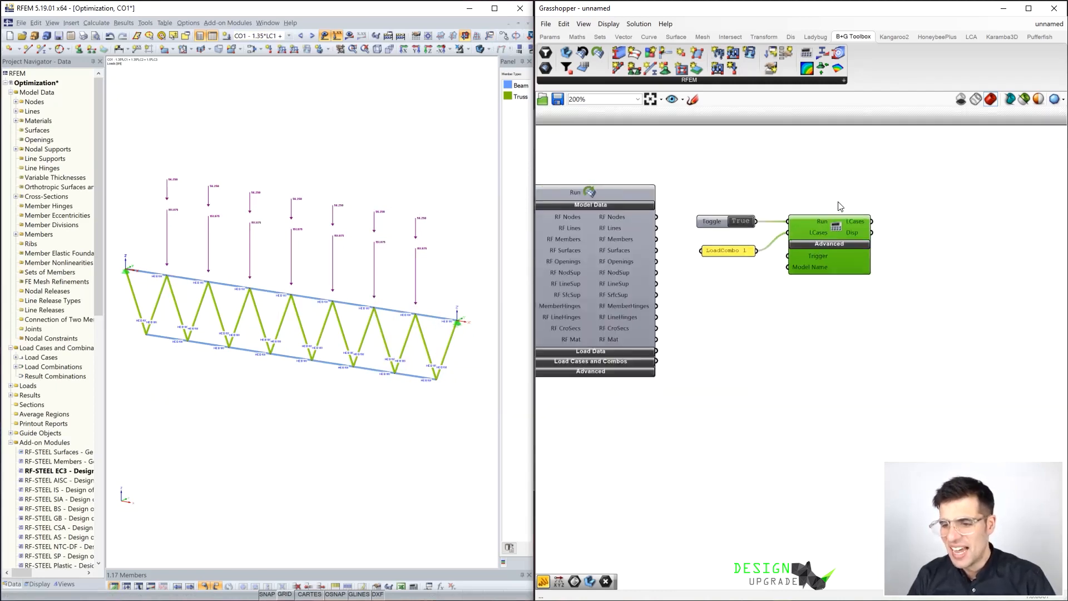
scroll(819, 201, "up", 1)
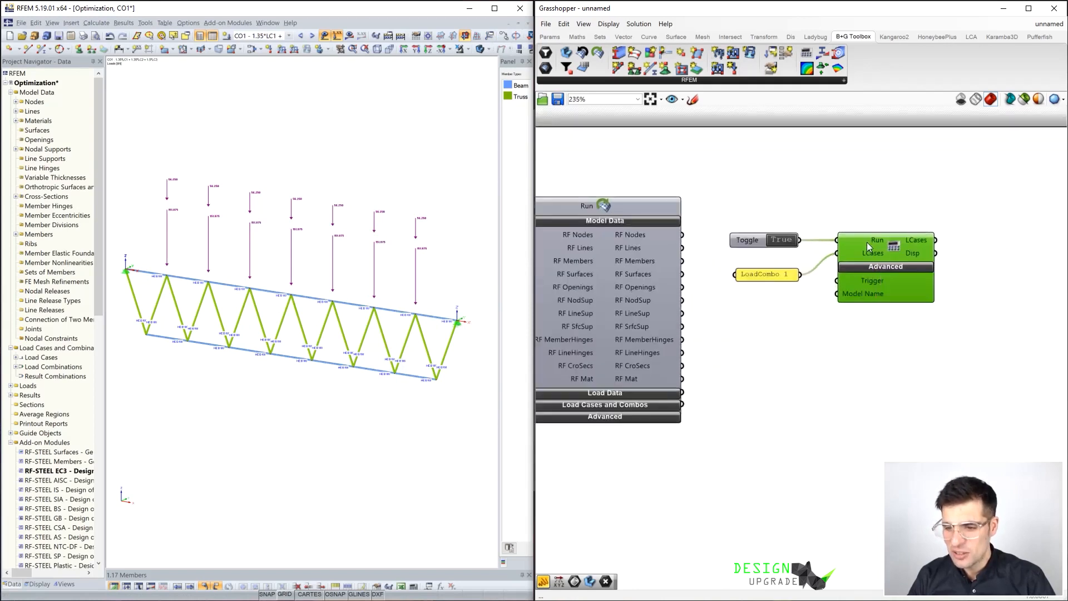
- Move the calculation component with its toggle and panel away from the export component, and set the toggle to False
left_click_drag(888, 297, 748, 227)
left_click_drag(869, 245, 891, 267)
left_click(803, 221)
scroll(803, 222, "down", 2)
right_click_drag(721, 149, 916, 171)
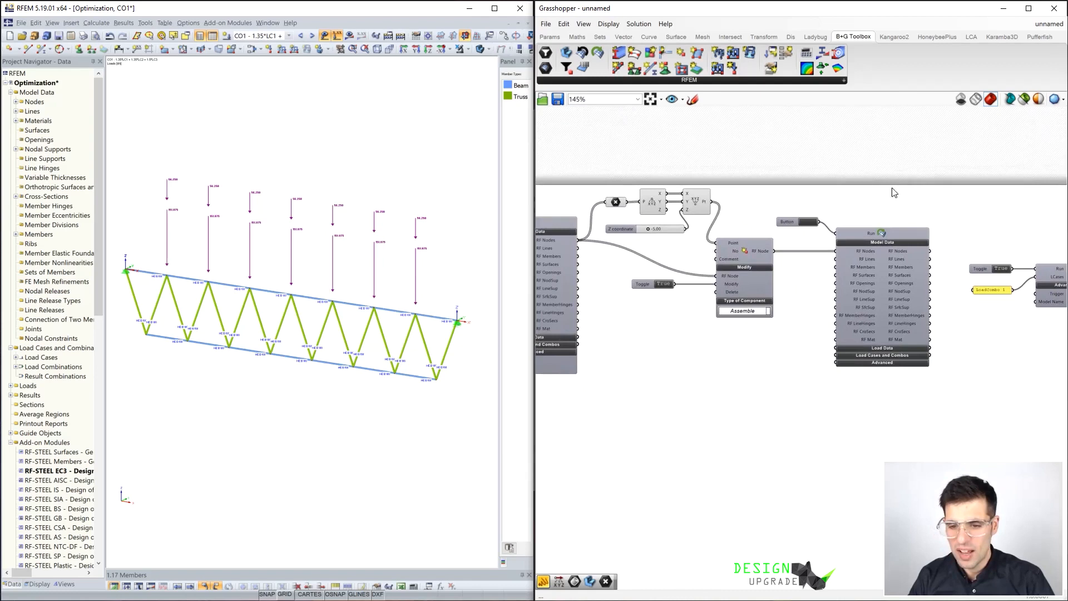
- Connect the export component's RF Nodes output to the calculation component's Trigger input
scroll(930, 246, "up", 2)
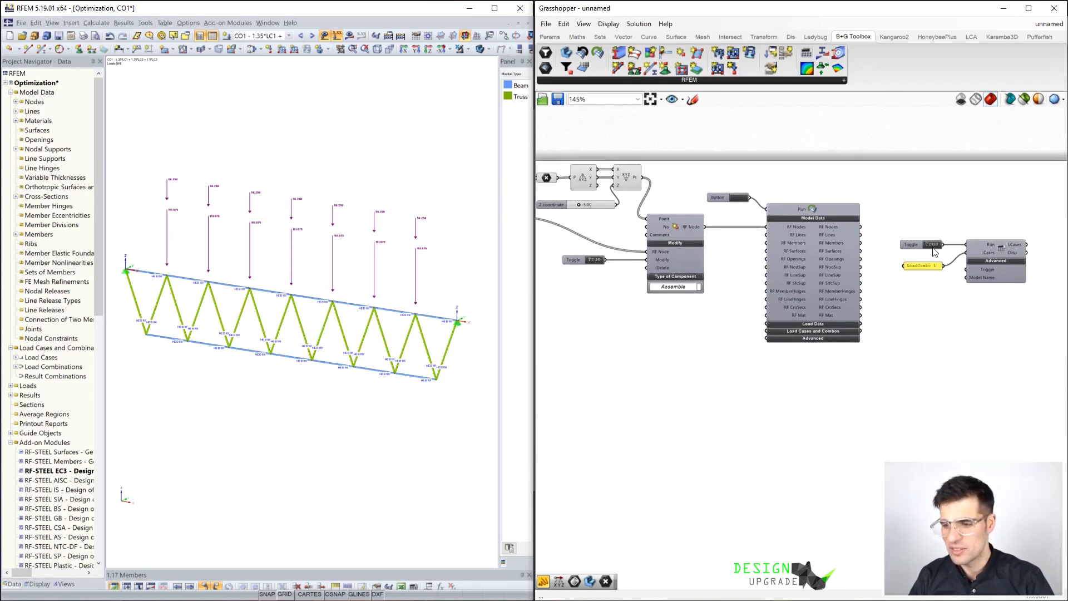
right_click_drag(927, 241, 851, 211)
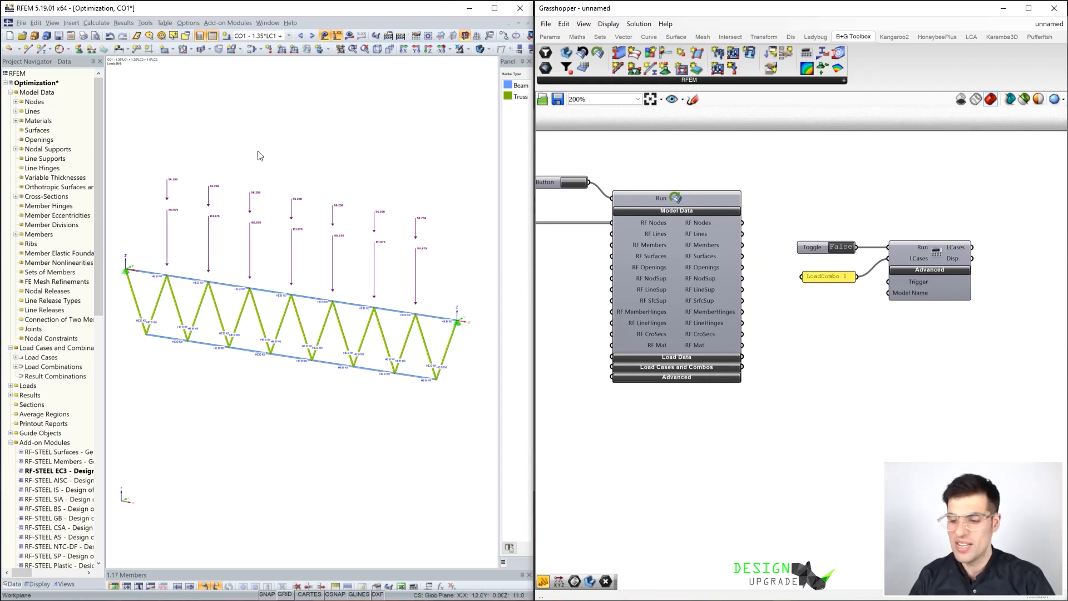
left_click_drag(743, 223, 890, 281)
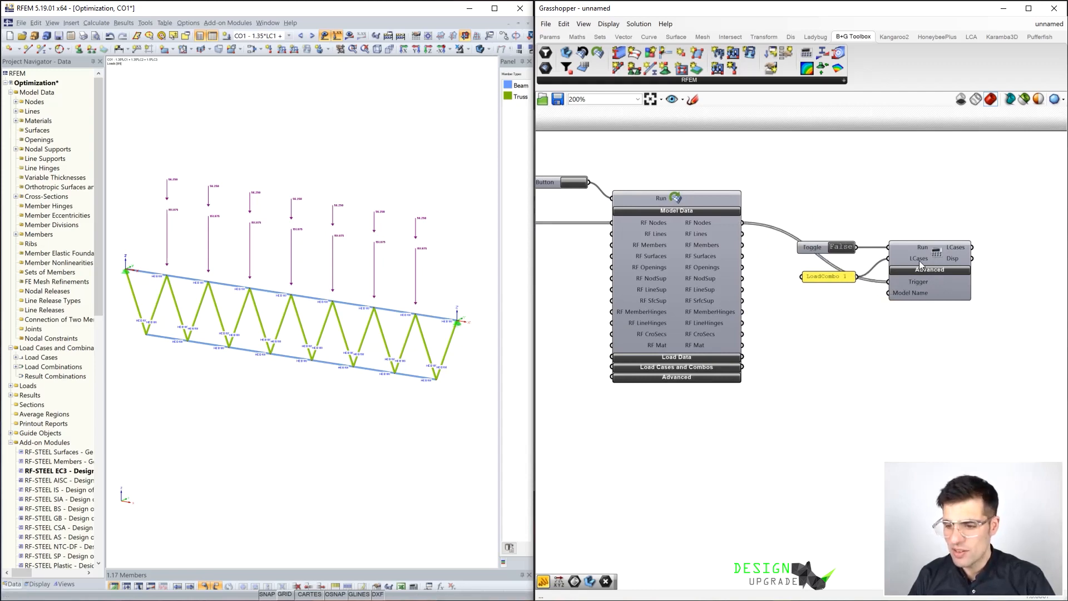
- Replace the button on the export component's Run input with a Boolean Toggle set to True
right_click_drag(767, 223, 877, 223)
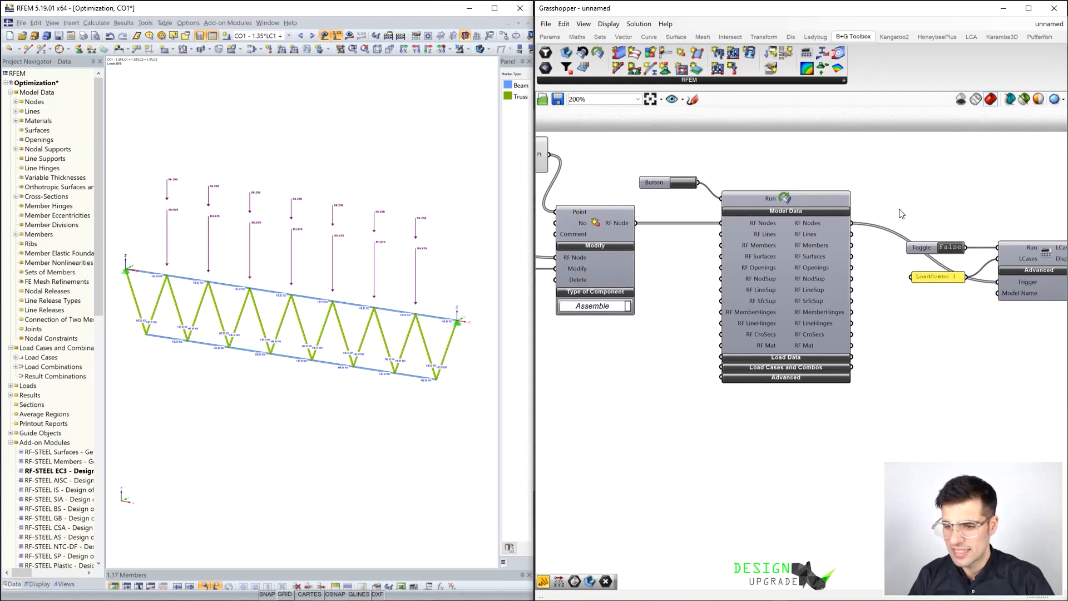
right_click_drag(694, 149, 763, 177)
double_click(765, 176)
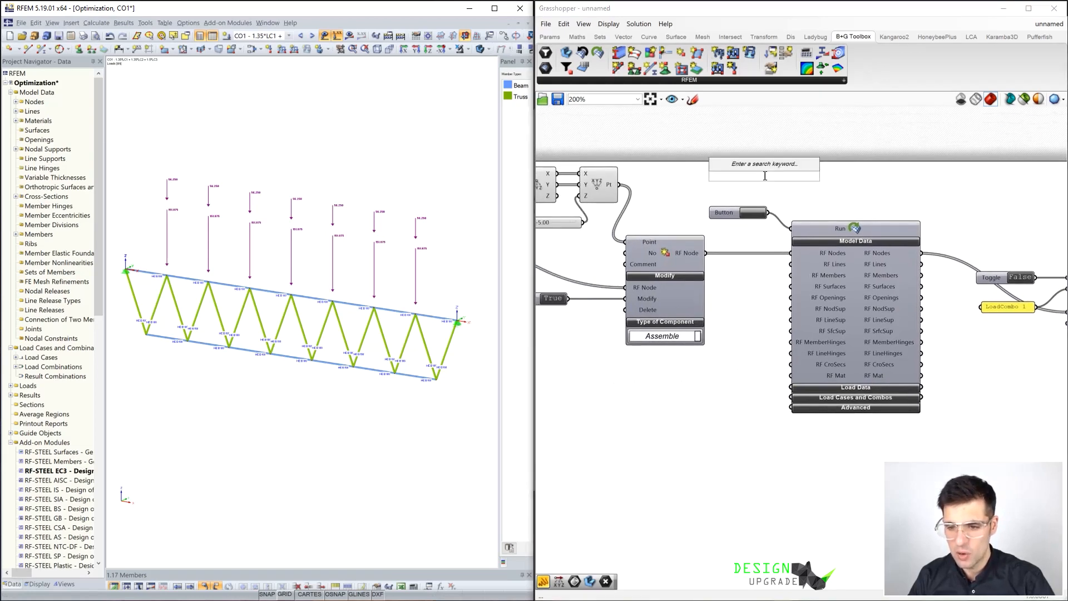
type("toggle")
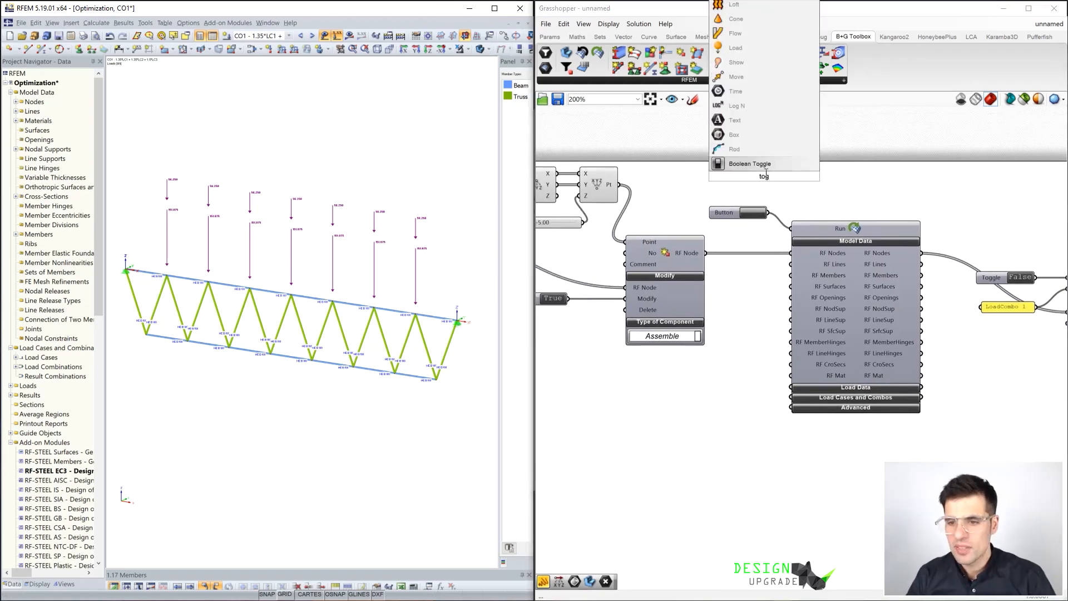
key("Return")
double_click(779, 175)
left_click_drag(794, 175, 790, 227)
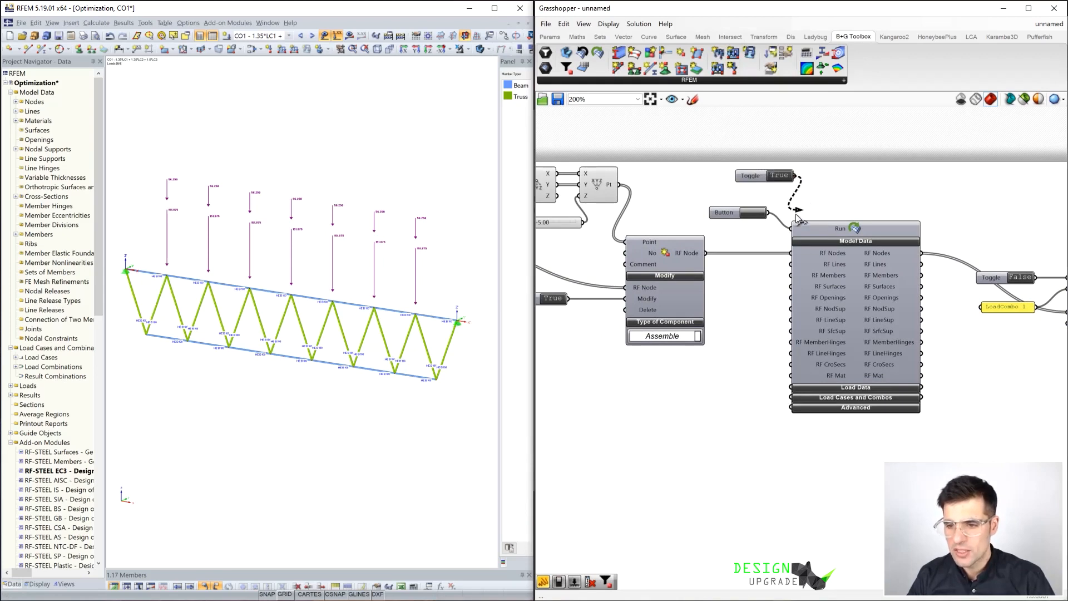
left_click(732, 211)
key("Delete")
left_click_drag(751, 179, 712, 201)
- Set the calculation component's toggle to True and the Z coordinate slider to -3
right_click_drag(856, 201, 682, 202)
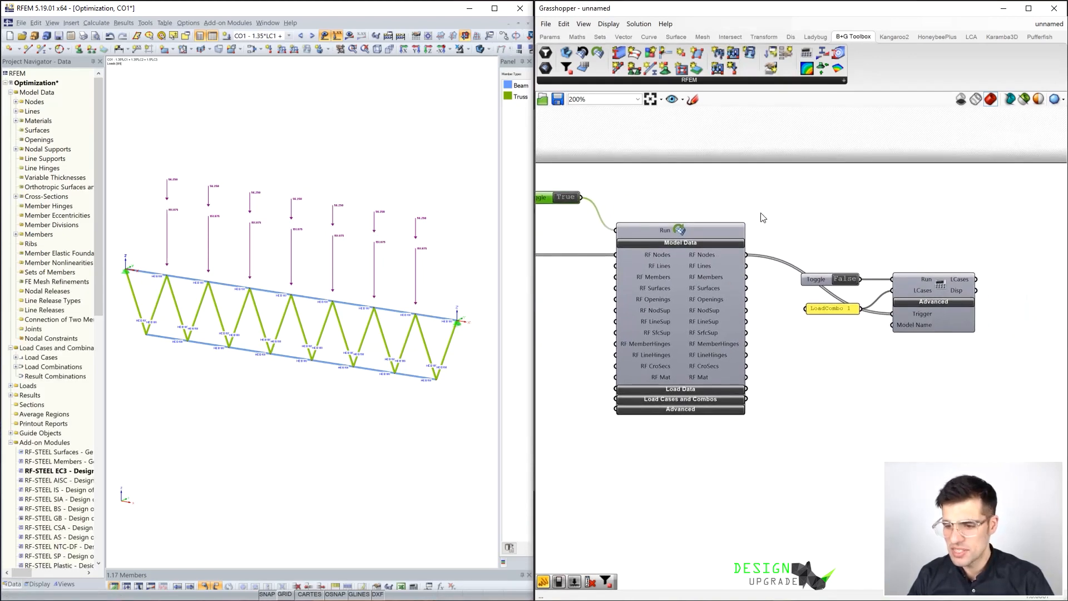
double_click(847, 280)
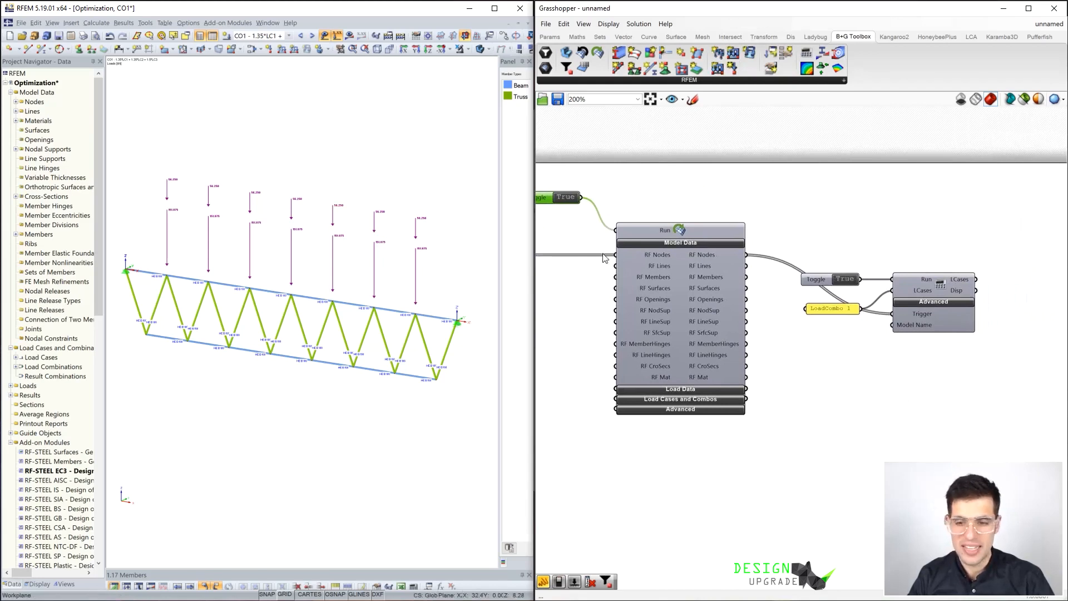
scroll(591, 238, "down", 2)
right_click_drag(591, 238, 748, 252)
scroll(748, 251, "down", 3)
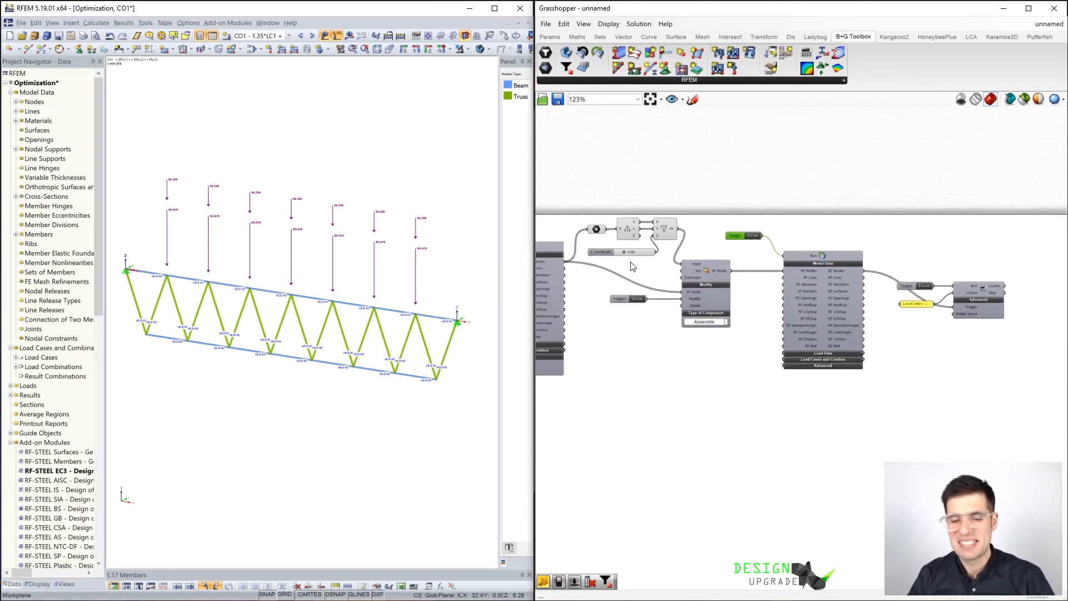
scroll(639, 253, "up", 3)
double_click(642, 248)
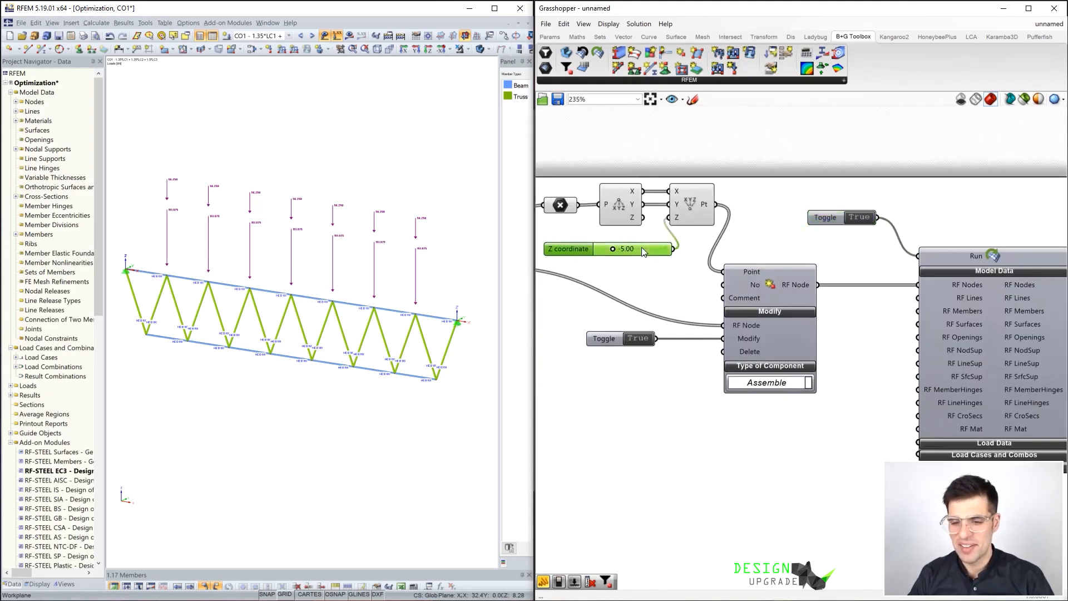
type("-")
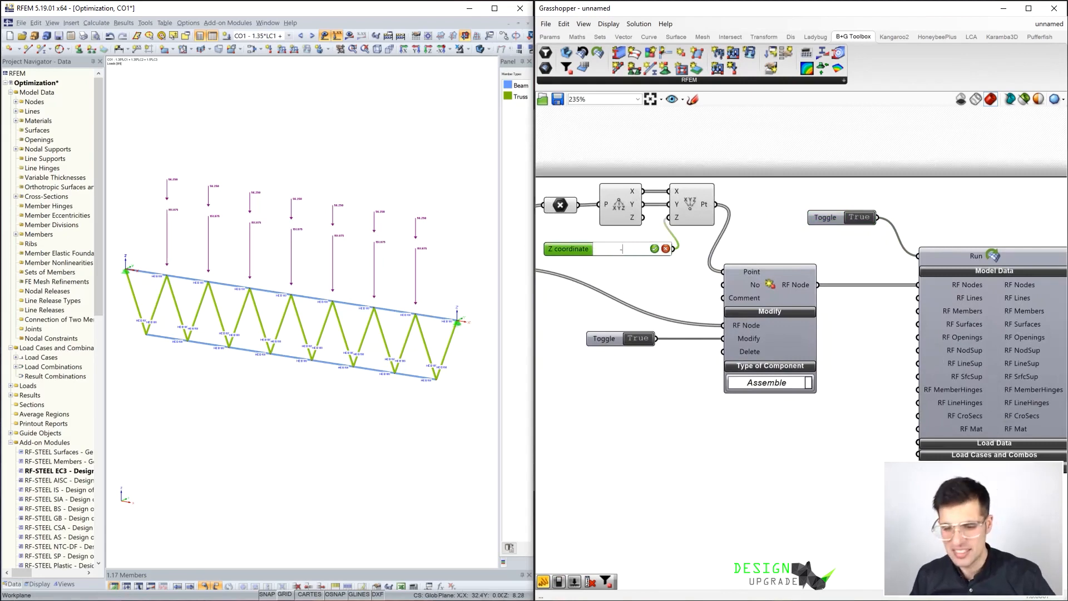
type("3")
key("Return")
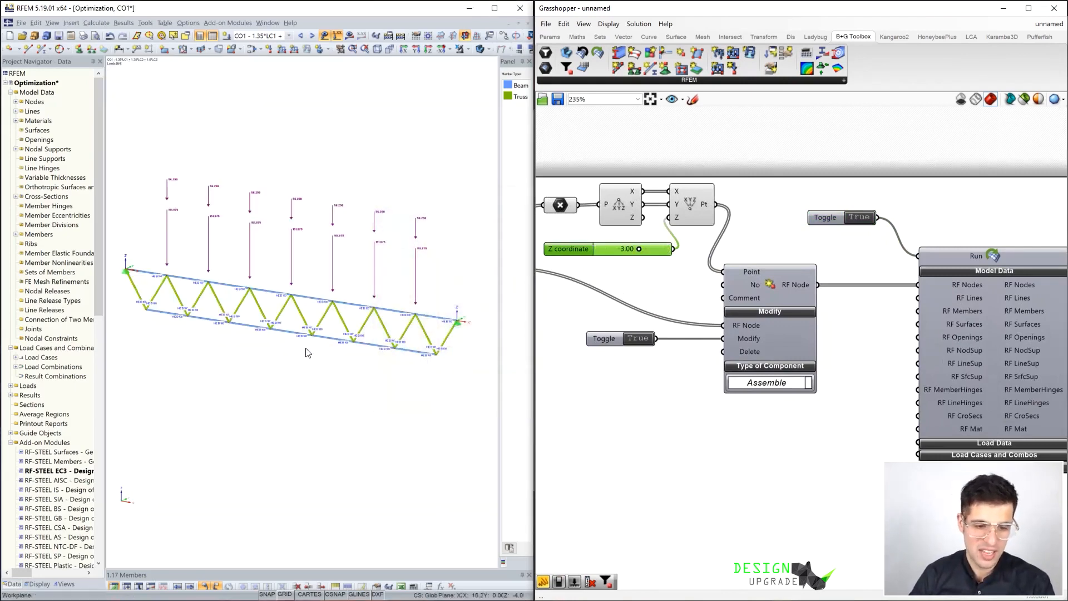
- Add a Number parameter beside the calculation component and connect the Disp output to it
scroll(673, 307, "down", 2)
right_click_drag(926, 263, 668, 295)
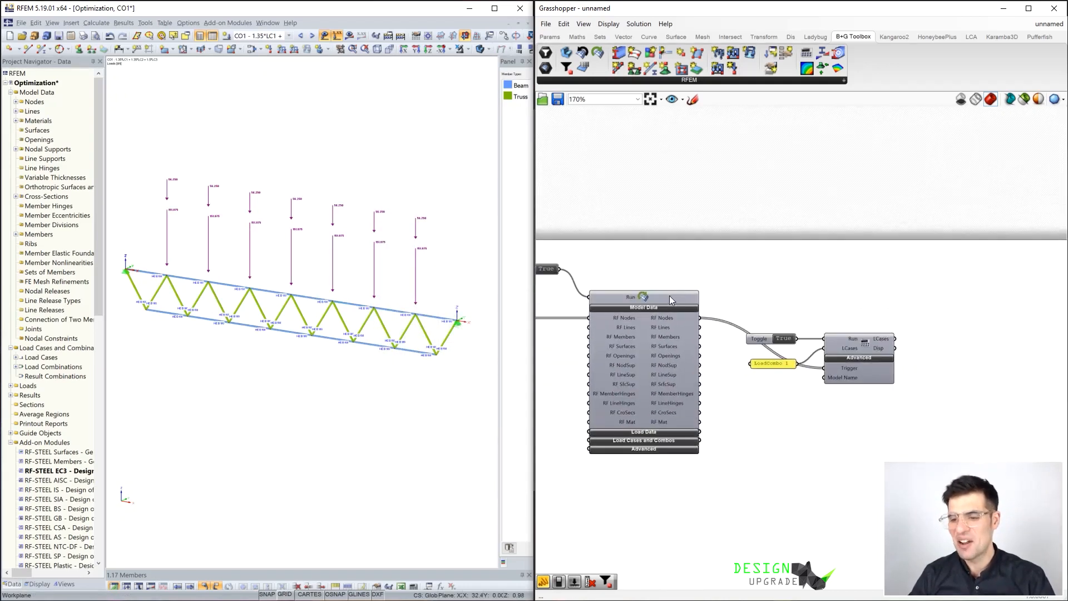
scroll(869, 359, "up", 2)
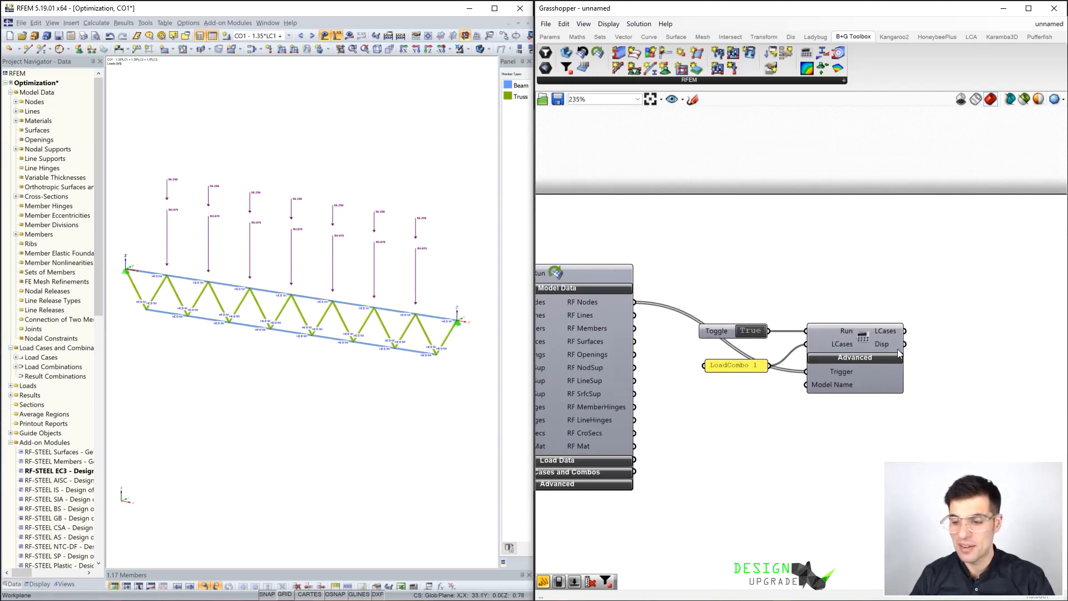
right_click_drag(990, 361, 958, 342)
double_click(958, 353)
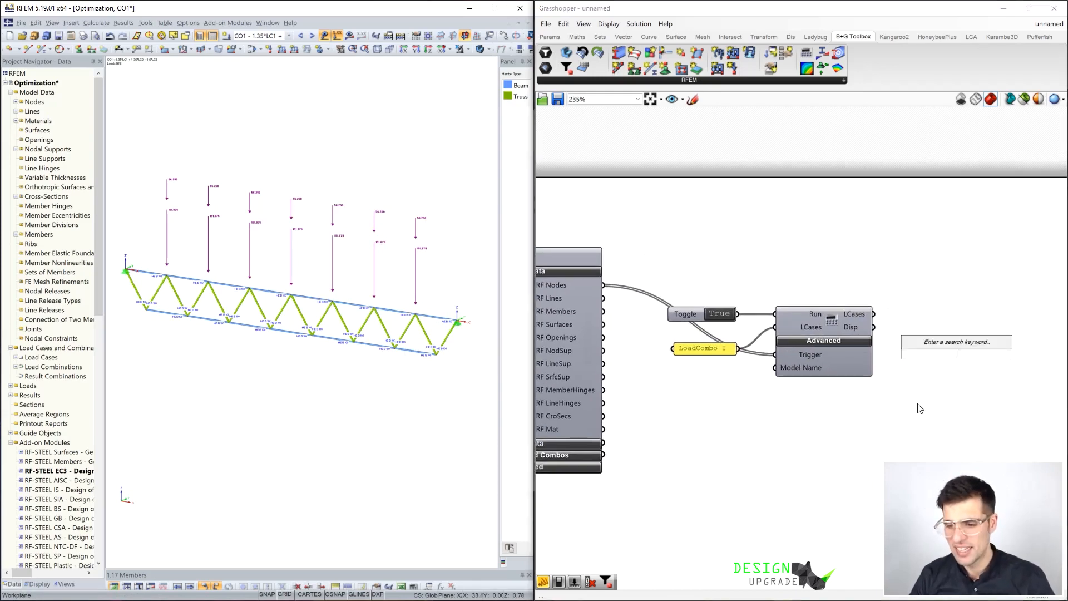
type("num")
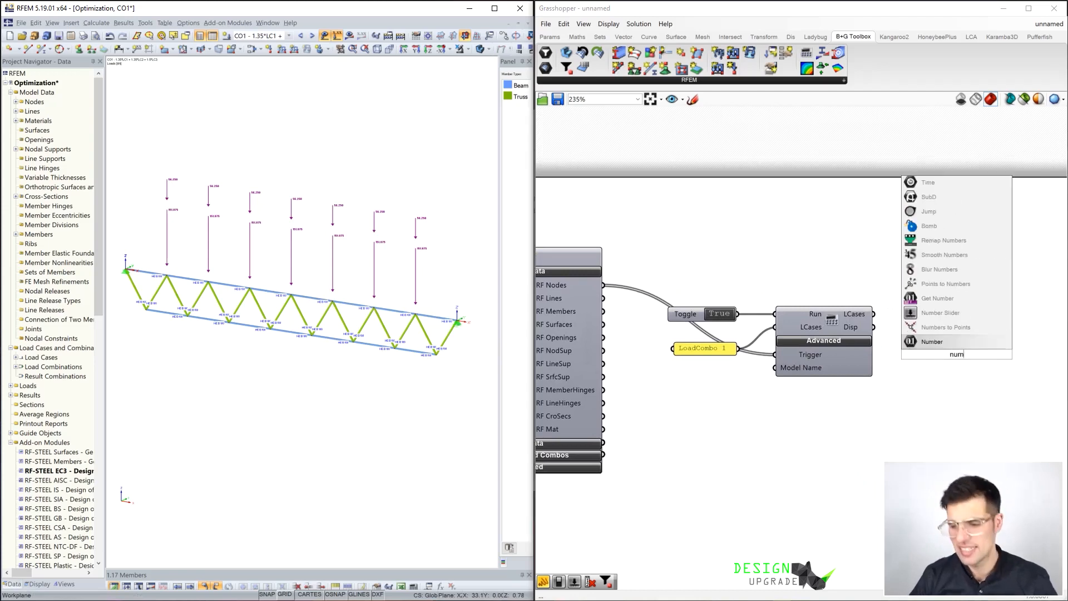
left_click(928, 343)
left_click_drag(874, 327, 918, 327)
- Insert a Deconstruct Vector component between Disp and the Number parameter, feed its Z output to the parameter, and align them
mouse_move(852, 329)
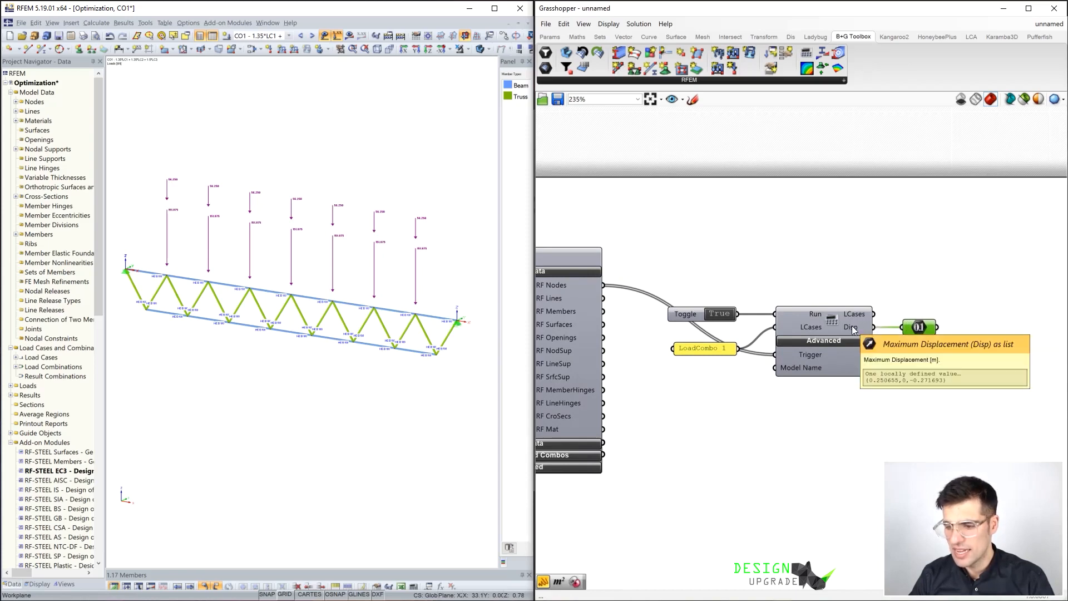
double_click(901, 369)
type("dec")
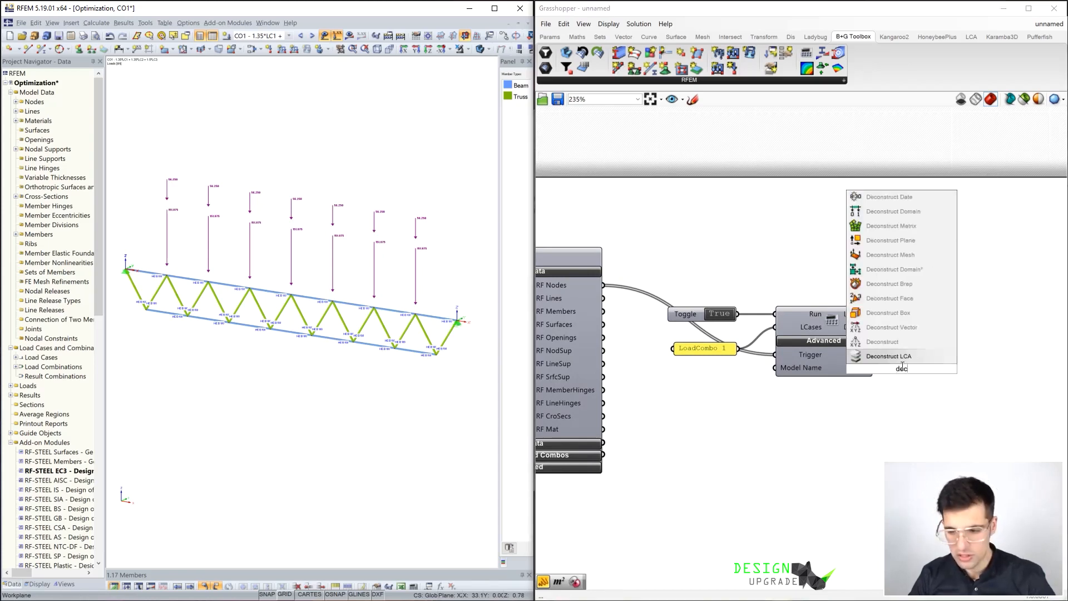
left_click(907, 329)
left_click_drag(878, 367, 961, 332)
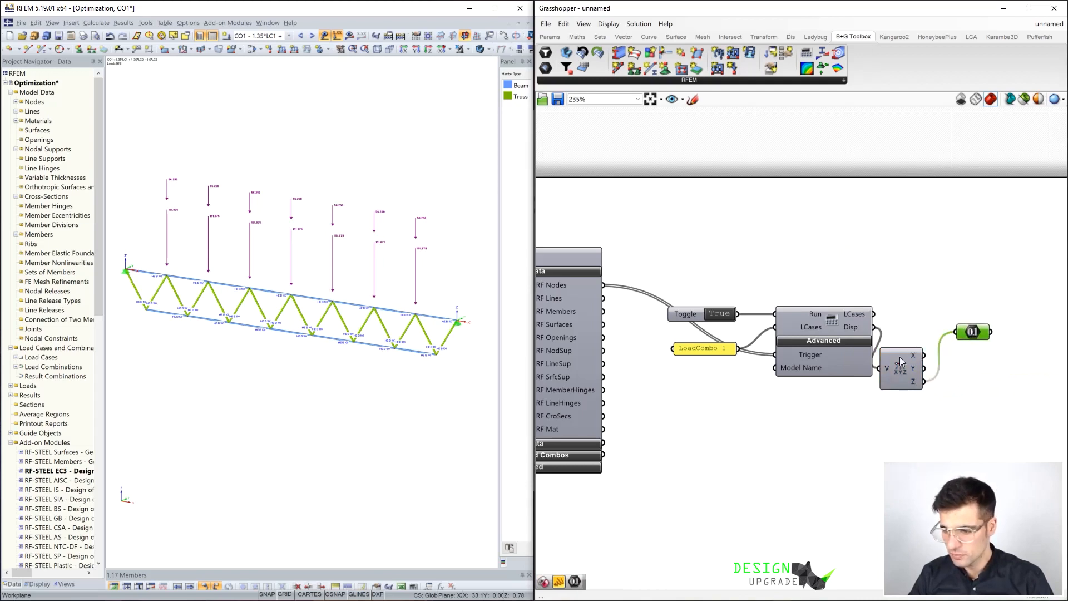
left_click_drag(895, 360, 908, 334)
right_click_drag(952, 334, 920, 324)
left_click_drag(939, 321, 945, 346)
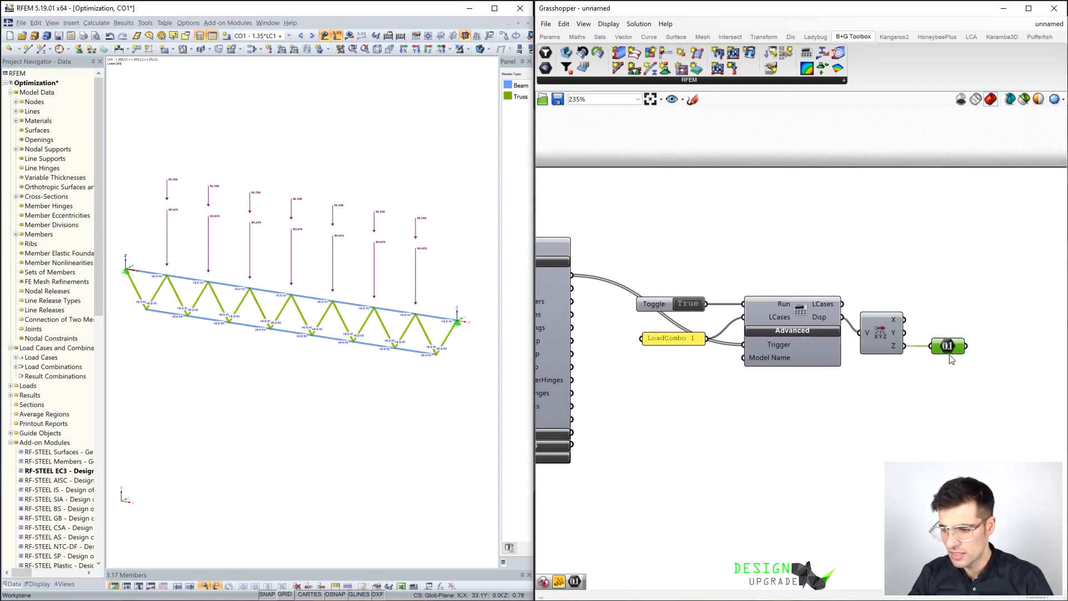
- Add a panel and connect the Number parameter's output to it
double_click(968, 384)
type("\"")
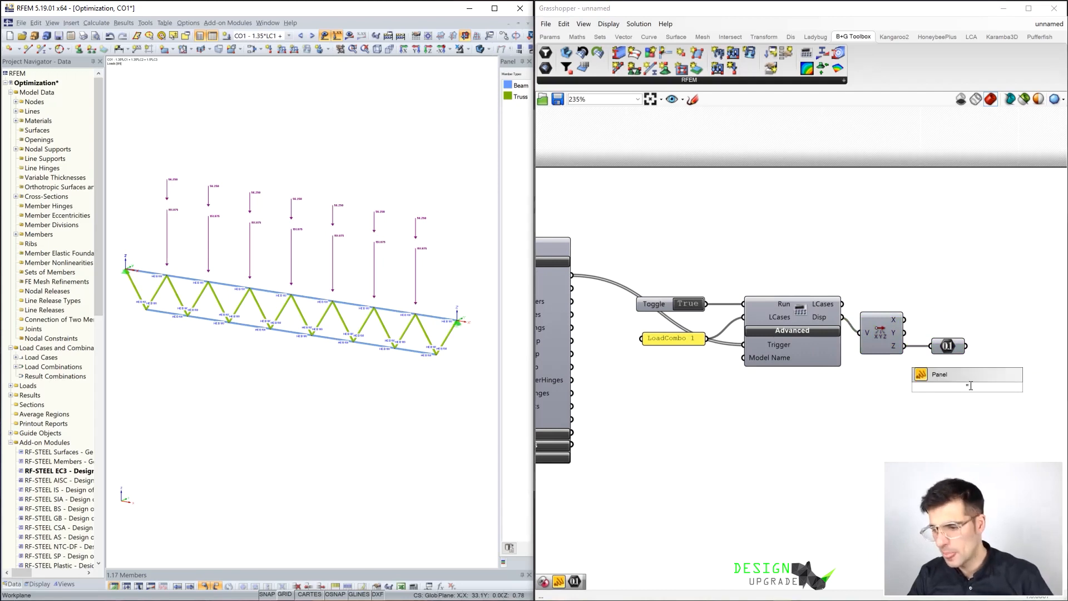
key("Return")
left_click_drag(966, 346, 786, 408)
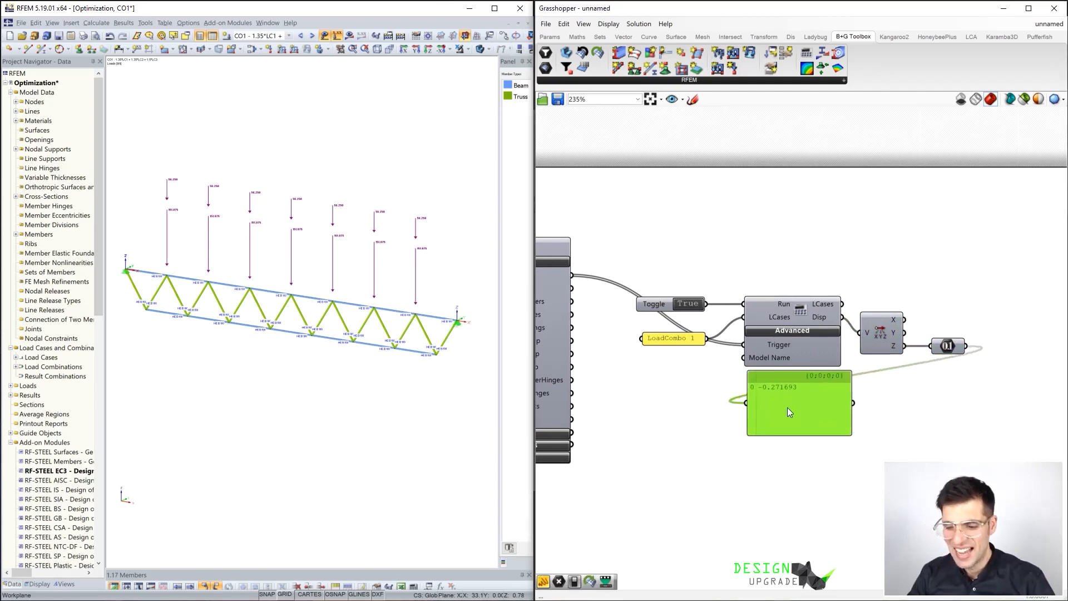
- Move the displacement panel across the canvas to just above the Z coordinate slider's components
right_click_drag(805, 413, 815, 402)
left_click_drag(816, 402, 696, 187)
right_click_drag(695, 187, 906, 262)
scroll(905, 263, "down", 3)
left_click_drag(905, 263, 697, 242)
scroll(697, 241, "up", 3)
right_click_drag(737, 238, 1020, 252)
mouse_move(949, 359)
right_click_drag(734, 209, 765, 216)
left_click_drag(915, 225, 829, 212)
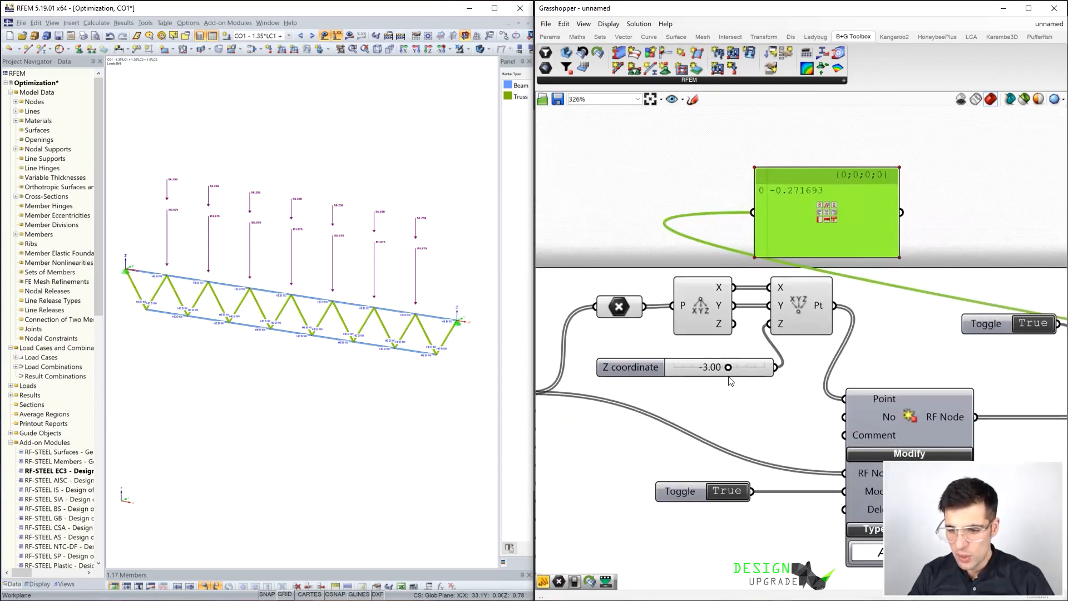
- Set the Z coordinate slider to -6 and inspect the updated truss in RFEM
double_click(711, 367)
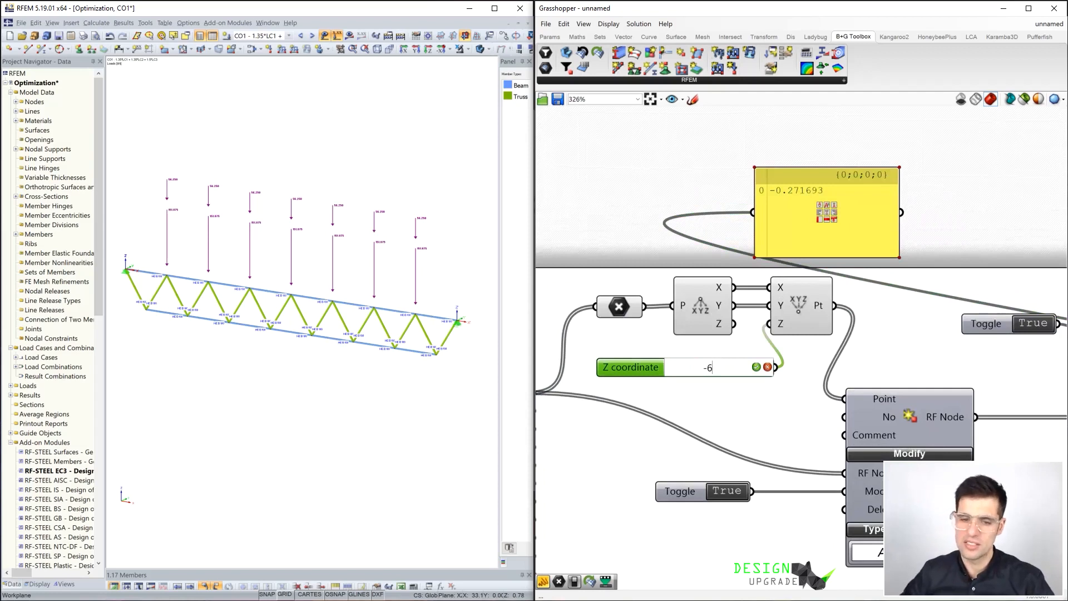
key("Return")
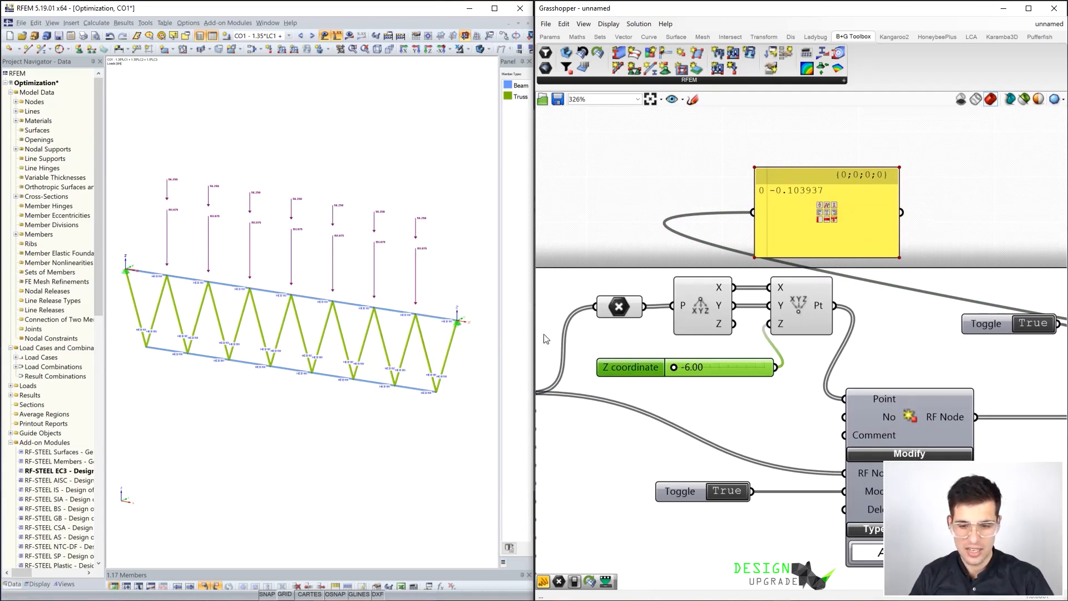
scroll(456, 322, "up", 4)
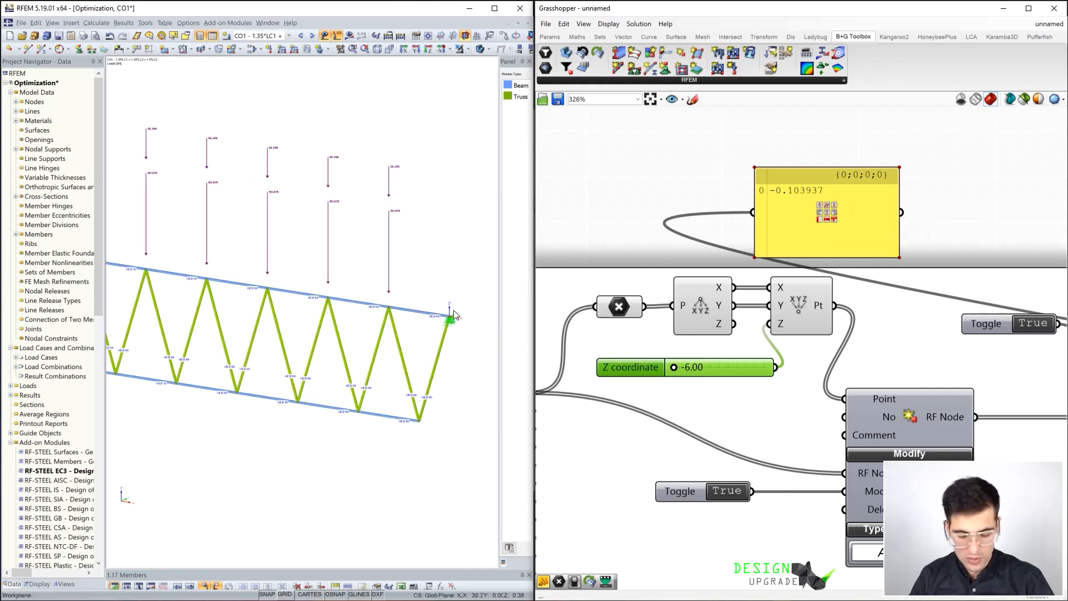
scroll(418, 411, "down", 2)
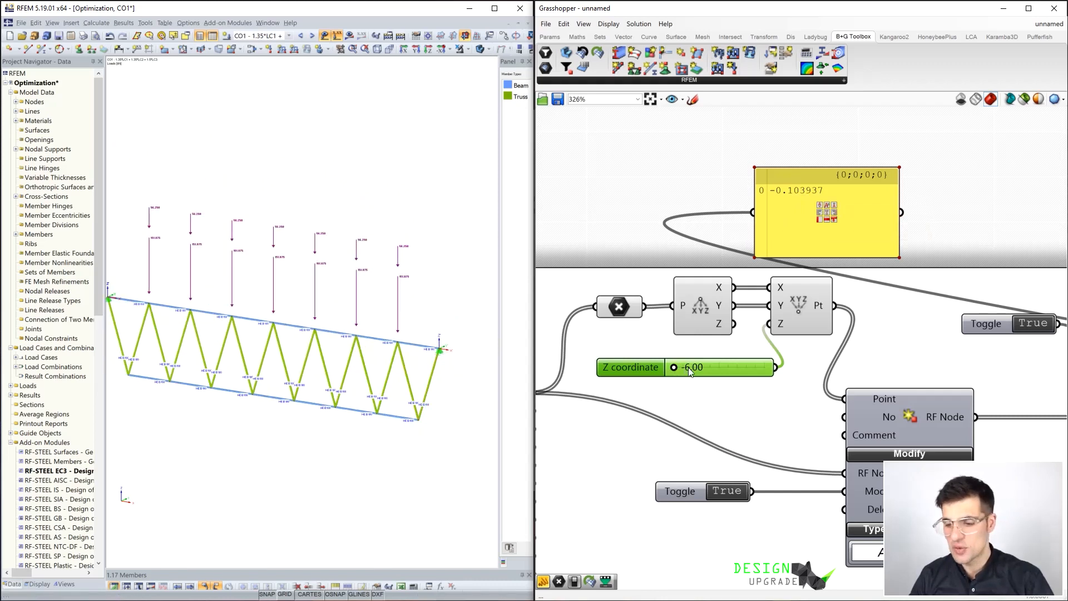
- Move the displacement panel back towards the calculation component and select the Z coordinate slider
scroll(709, 373, "down", 8)
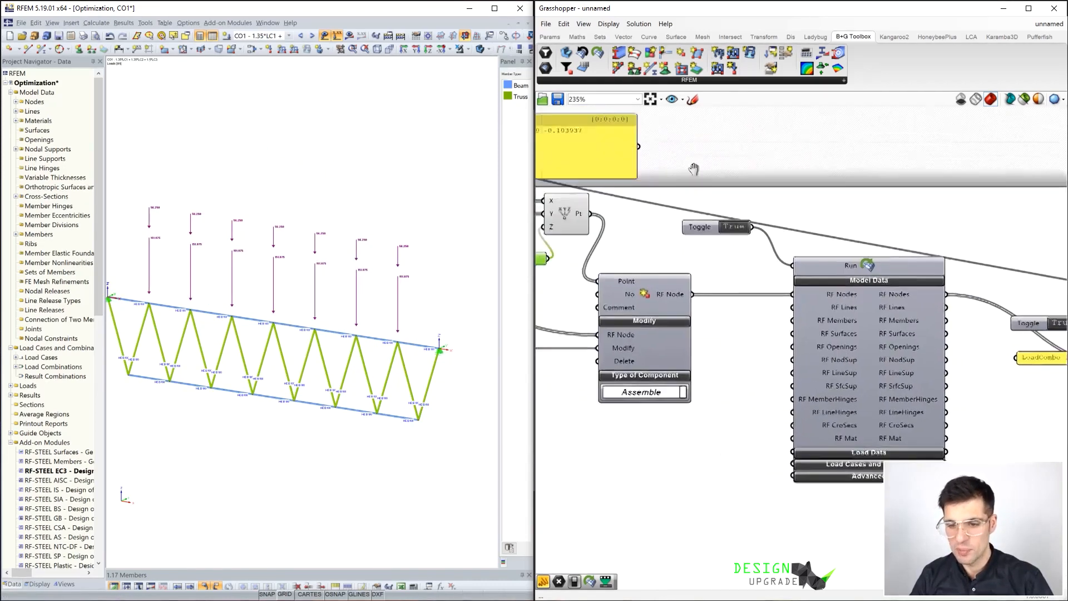
left_click_drag(670, 182, 885, 184)
scroll(661, 234, "up", 3)
left_click(655, 255)
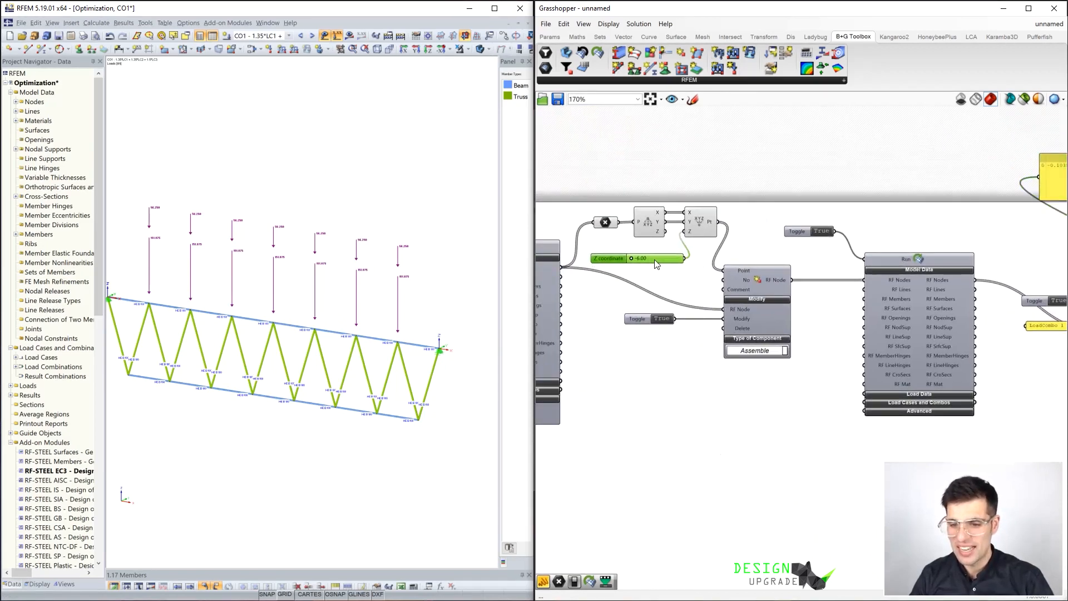
- Move the Z coordinate slider above its point components and delete the displacement panel
scroll(655, 258, "down", 1)
left_click_drag(655, 258, 633, 175)
right_click_drag(779, 161, 614, 170)
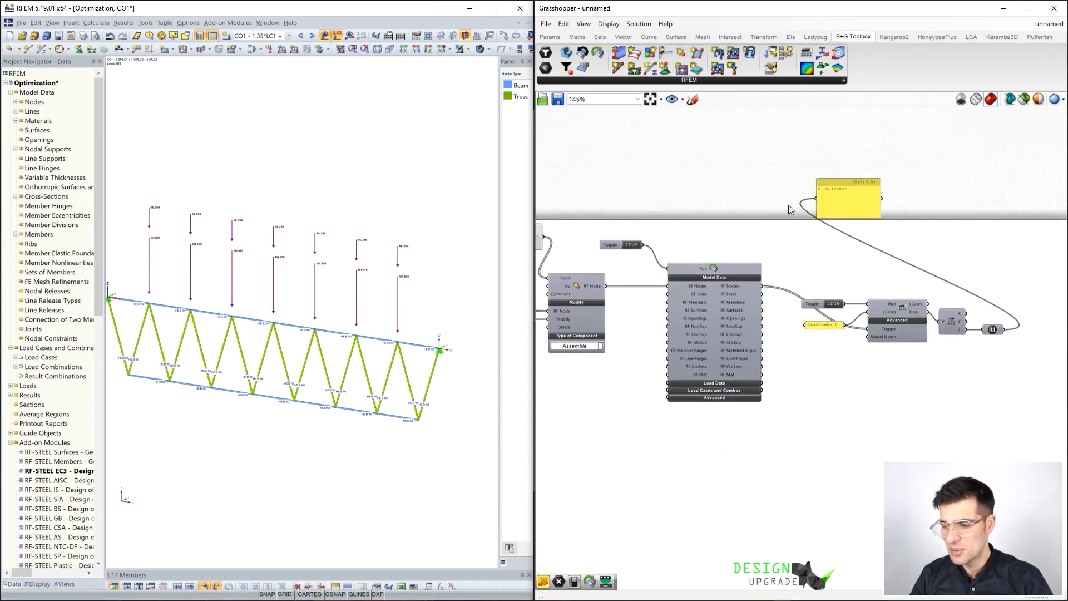
left_click_drag(838, 203, 919, 202)
key("Delete")
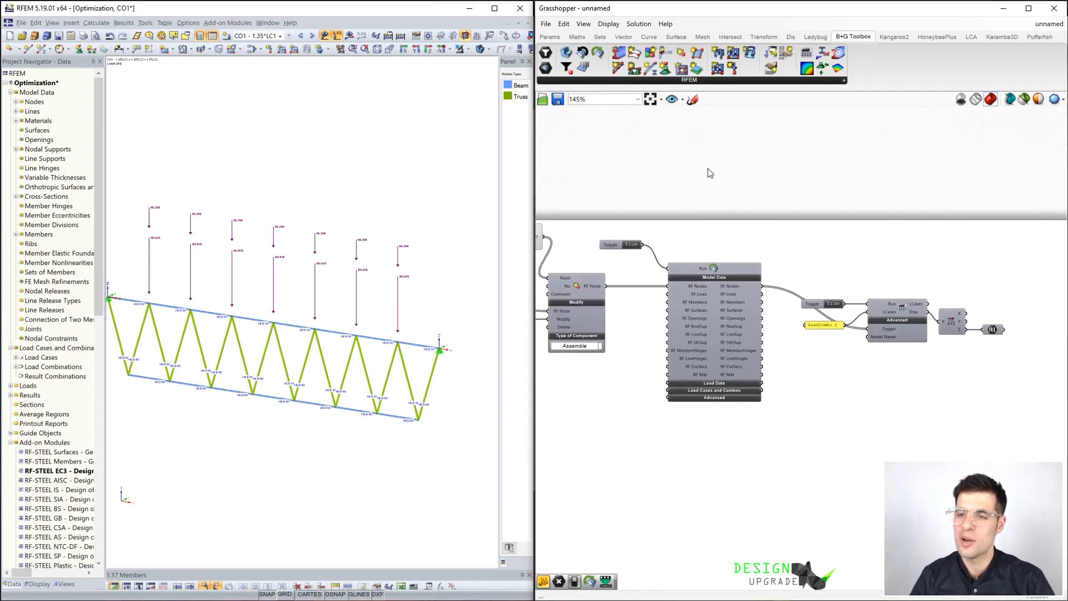
- Add a Galapagos evolutionary solver component to the empty canvas area above the calculation components
scroll(710, 173, "down", 4)
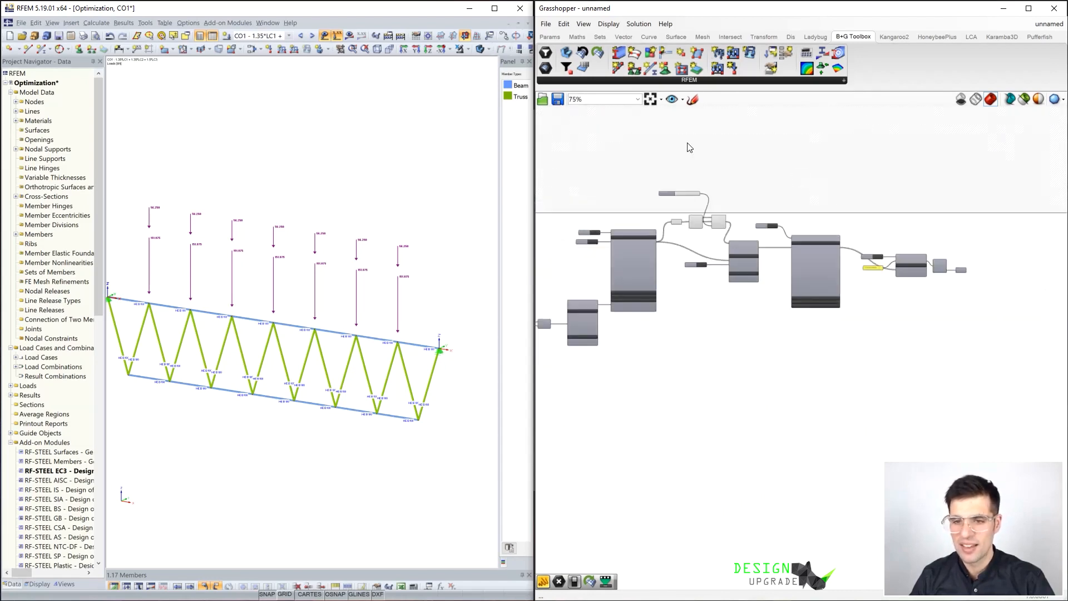
right_click_drag(702, 153, 793, 174)
right_click_drag(896, 192, 912, 229)
scroll(861, 197, "up", 1)
scroll(886, 209, "up", 2)
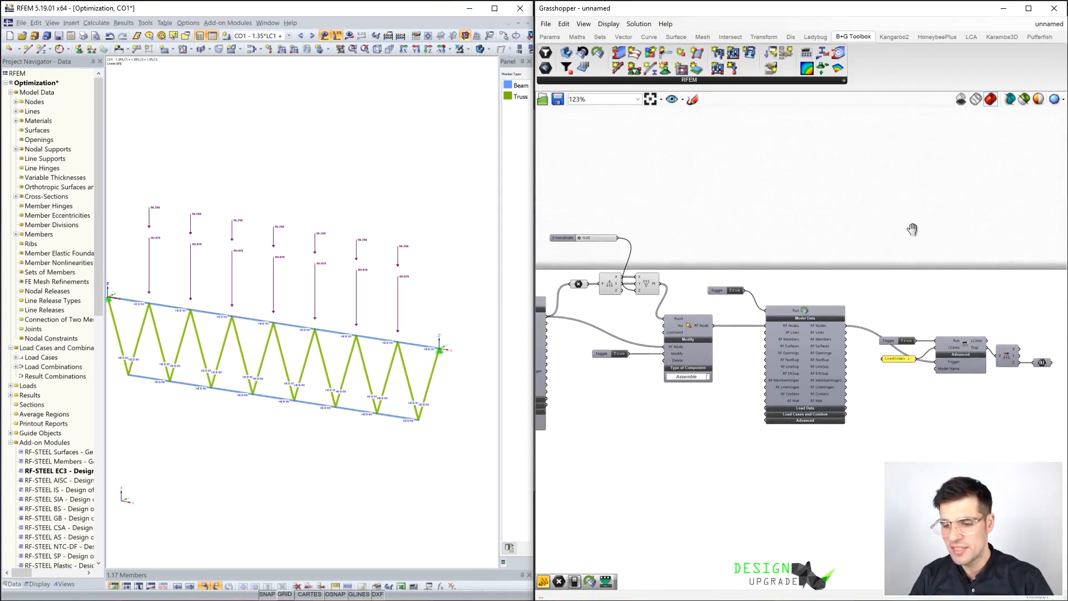
left_click(550, 37)
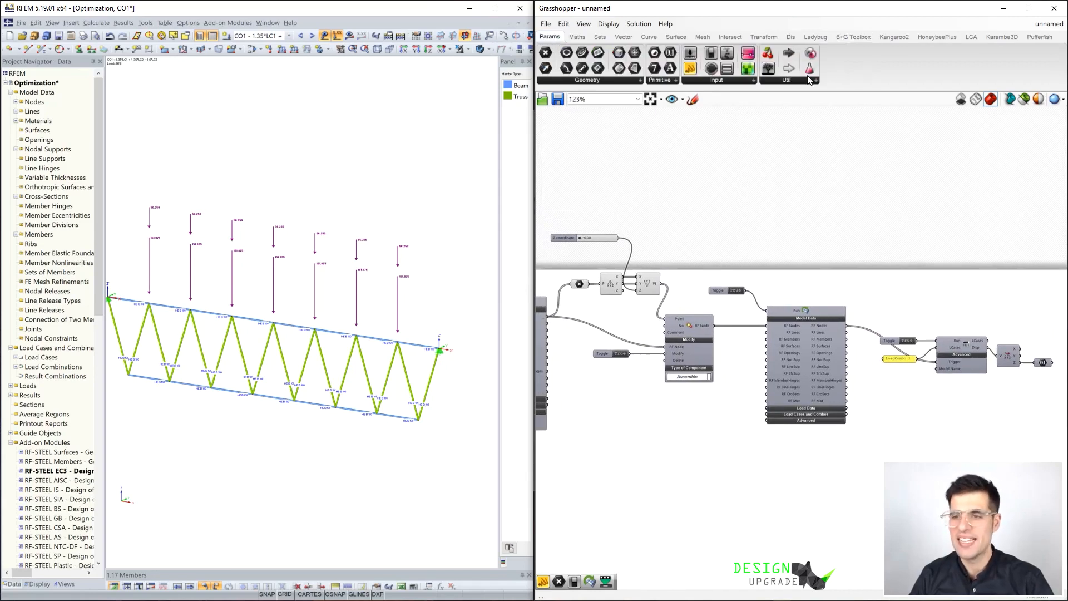
left_click(813, 56)
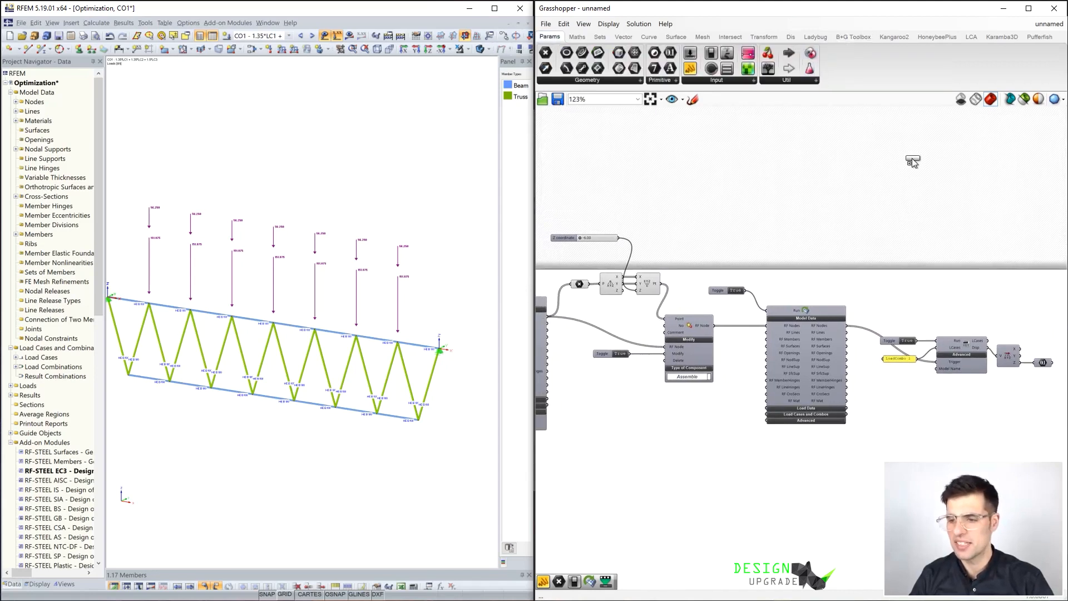
left_click(903, 179)
right_click_drag(1026, 308, 967, 297)
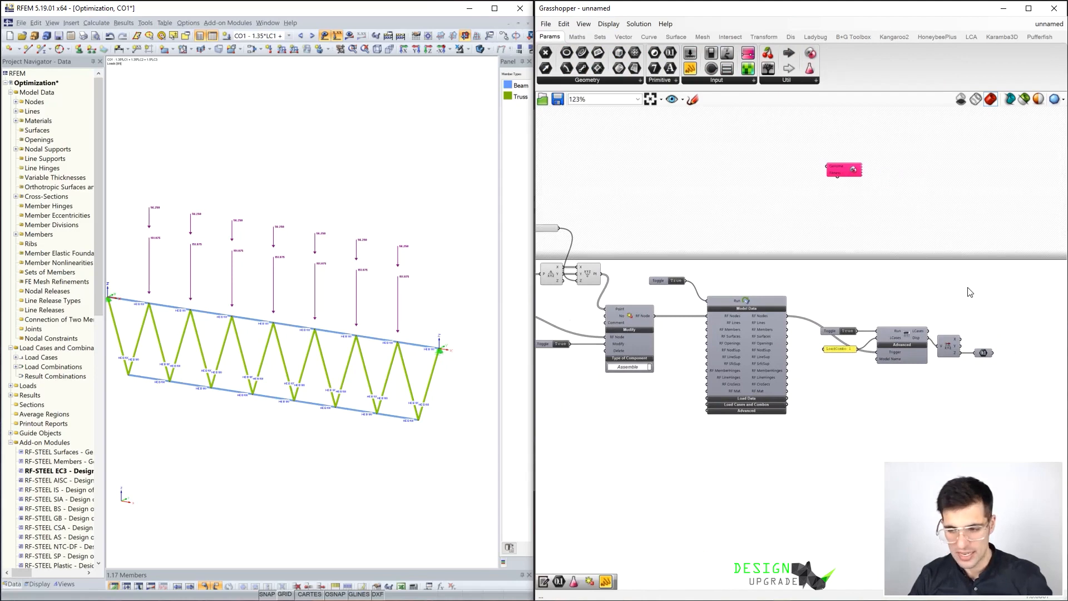
- Add a panel fed by the Number parameter's output and place it near the Z coordinate slider
double_click(967, 287)
type("\"")
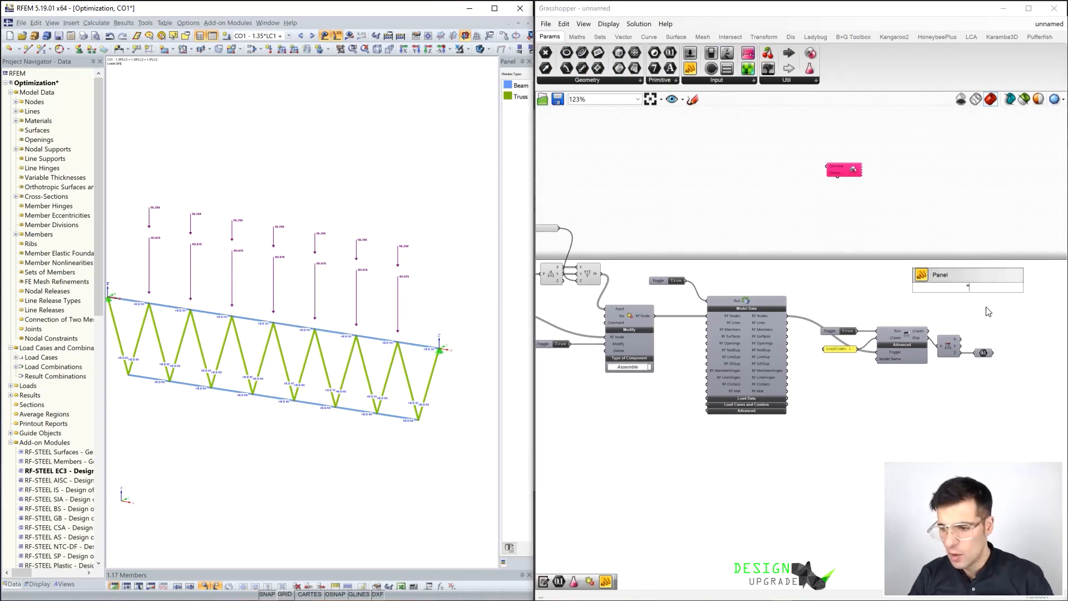
key("Return")
left_click_drag(987, 335, 612, 191)
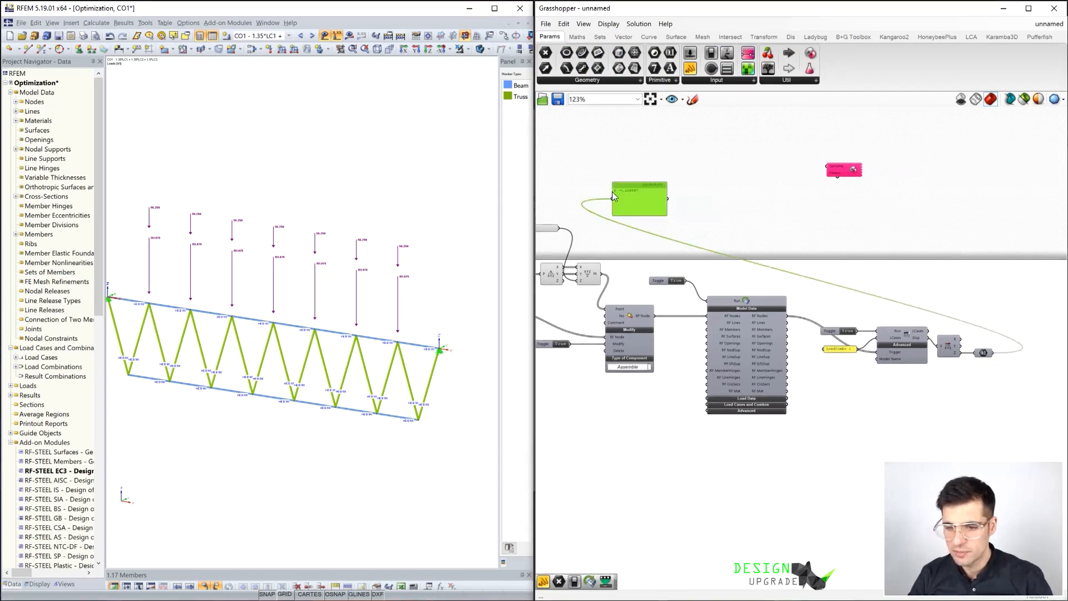
right_click_drag(612, 192, 729, 186)
left_click_drag(729, 186, 786, 231)
right_click_drag(785, 230, 651, 198)
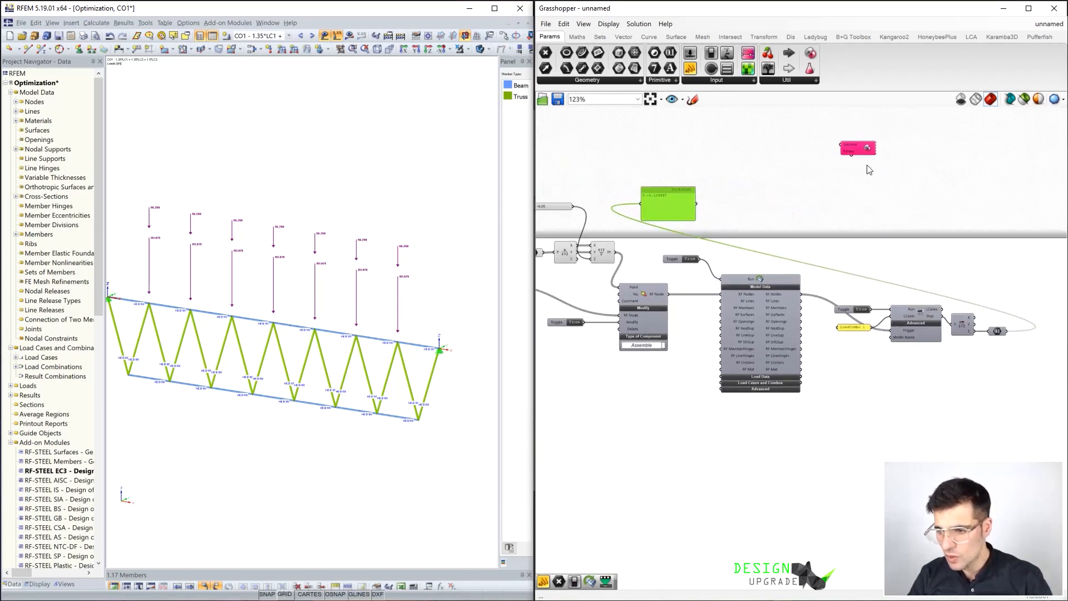
- Connect the Galapagos Fitness input to the Number parameter and its Genome input to the Z coordinate slider
left_click_drag(851, 155, 1004, 331)
right_click_drag(865, 146, 941, 180)
left_click_drag(942, 180, 615, 238)
scroll(615, 238, "up", 3)
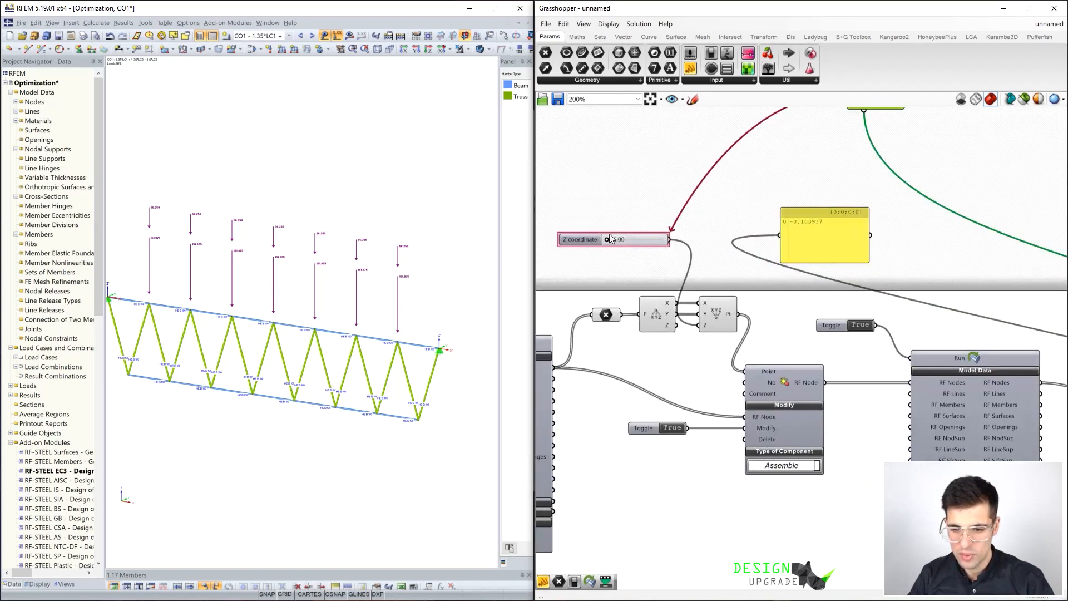
- Move the Galapagos component down to just above the displacement panel
right_click_drag(669, 218, 640, 292)
left_click_drag(858, 161, 779, 210)
right_click_drag(779, 192, 825, 181)
left_click_drag(807, 204, 839, 209)
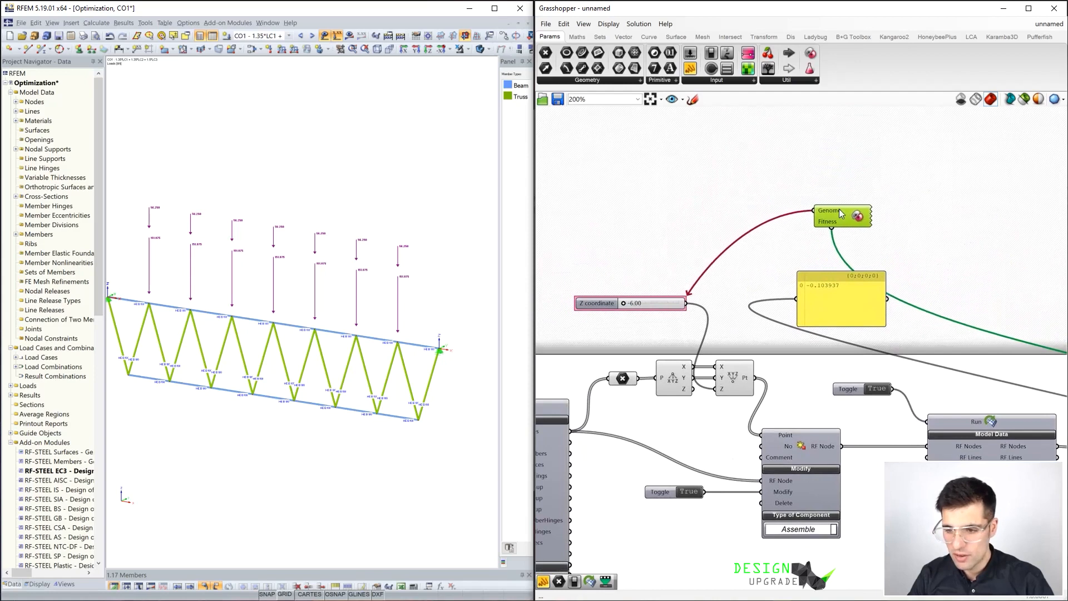
- Open the Galapagos editor, set the fitness to Minimize and switch to the solver controls
right_click_drag(747, 211, 802, 205)
right_click_drag(889, 201, 952, 183)
double_click(957, 192)
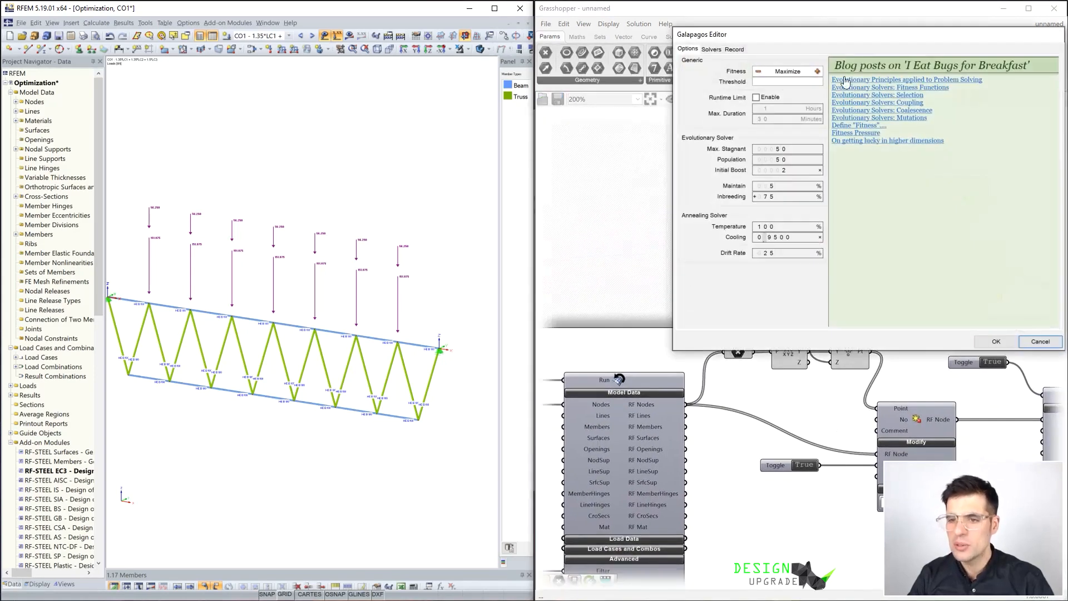
left_click_drag(852, 36, 852, 86)
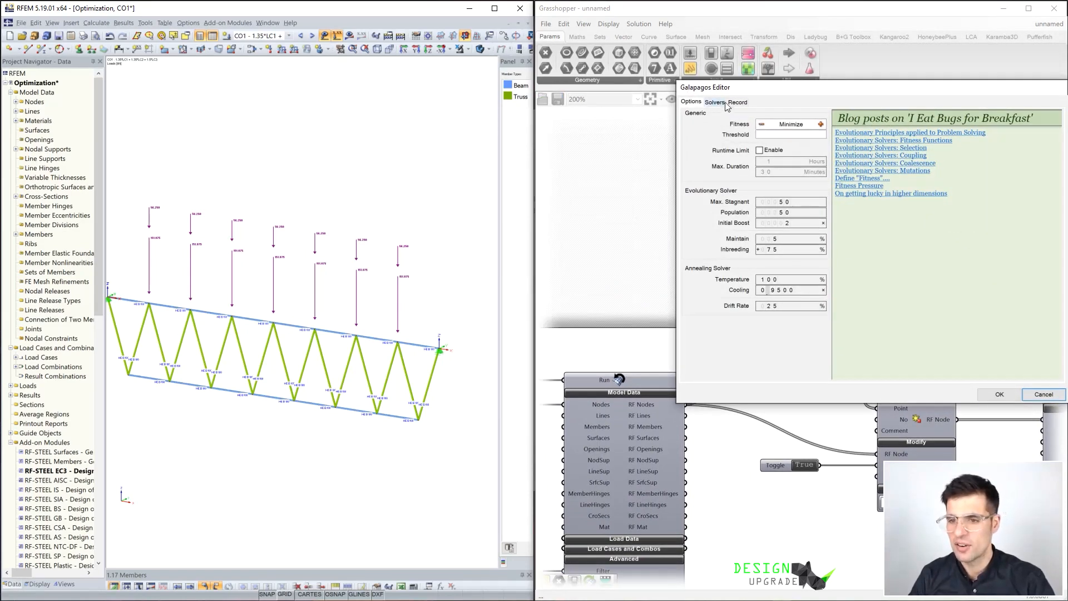
left_click(715, 102)
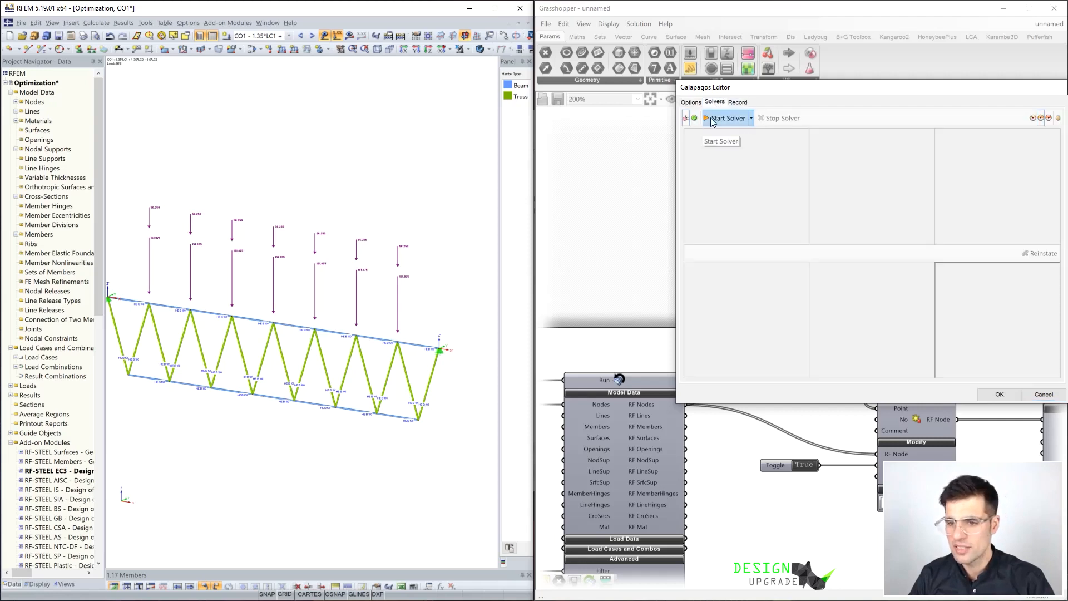
- Position the Galapagos editor clear of the slider and panel, run the solver, stop it and accept the editor
left_click_drag(757, 93, 608, 291)
right_click_drag(752, 209, 796, 179)
left_click_drag(767, 294, 691, 287)
left_click(517, 315)
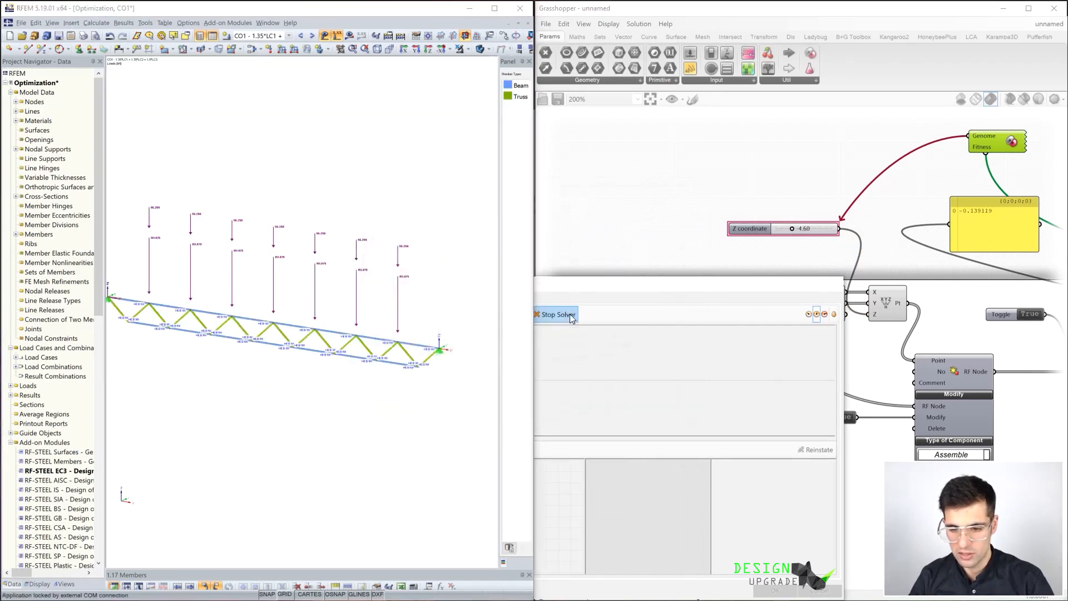
left_click(557, 315)
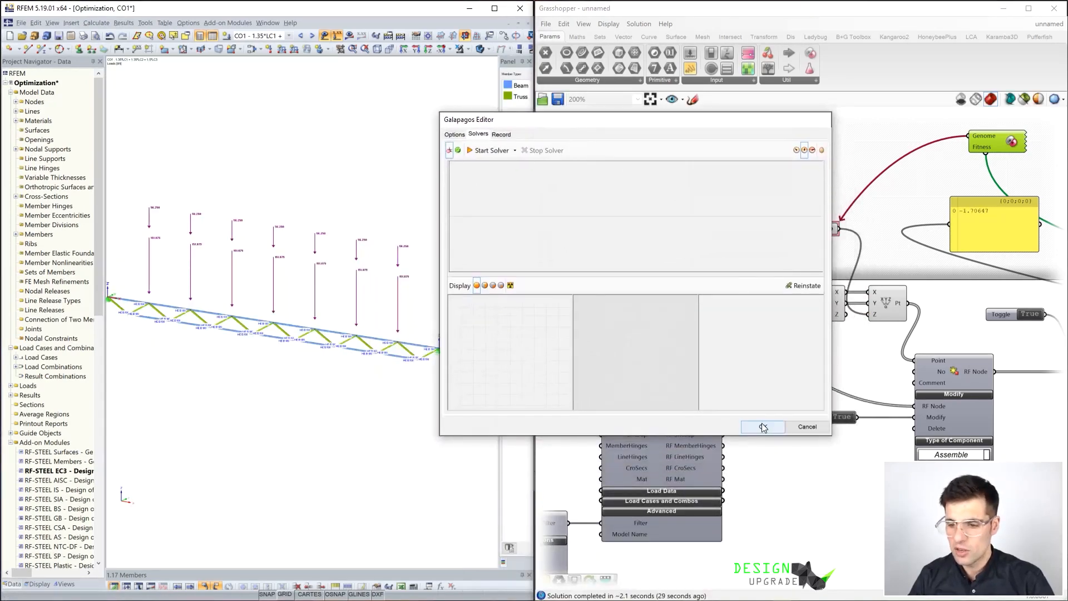
left_click(763, 426)
- Set the Z coordinate slider to -5
scroll(751, 271, "down", 5)
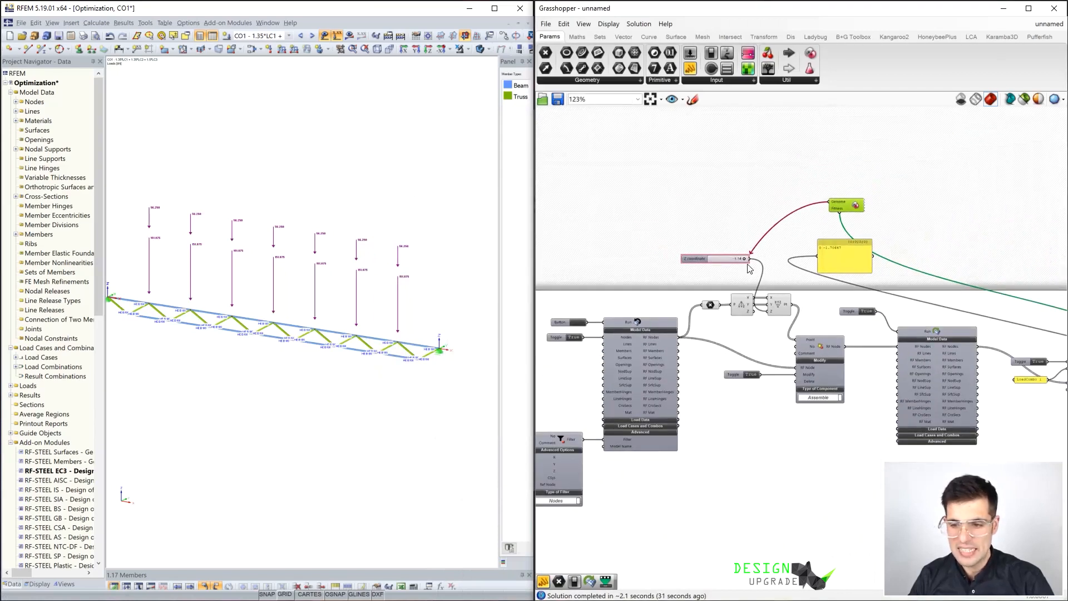
double_click(726, 258)
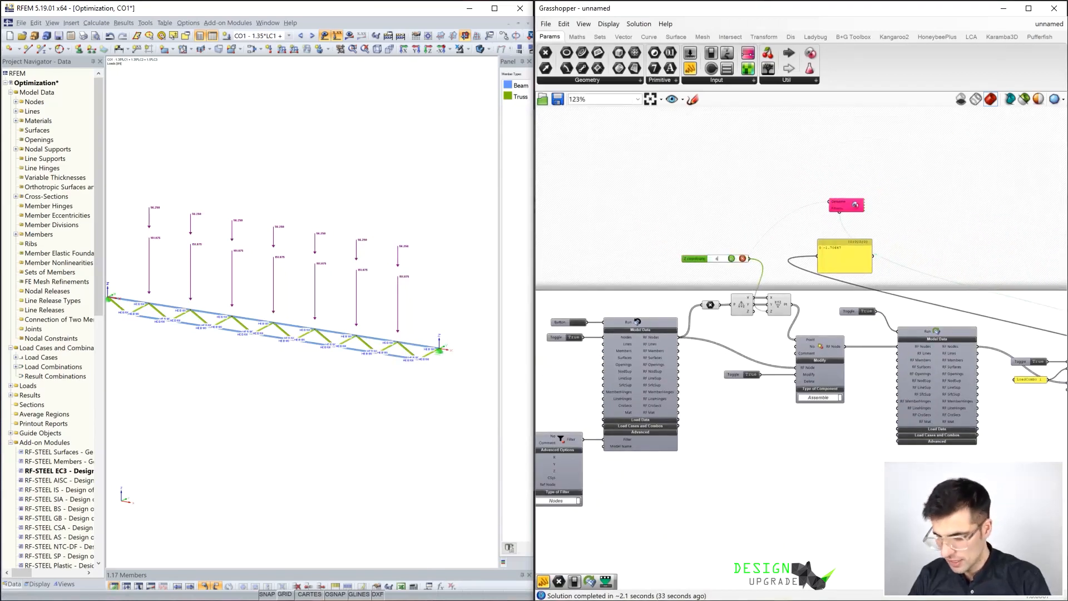
type("-5")
key("Return")
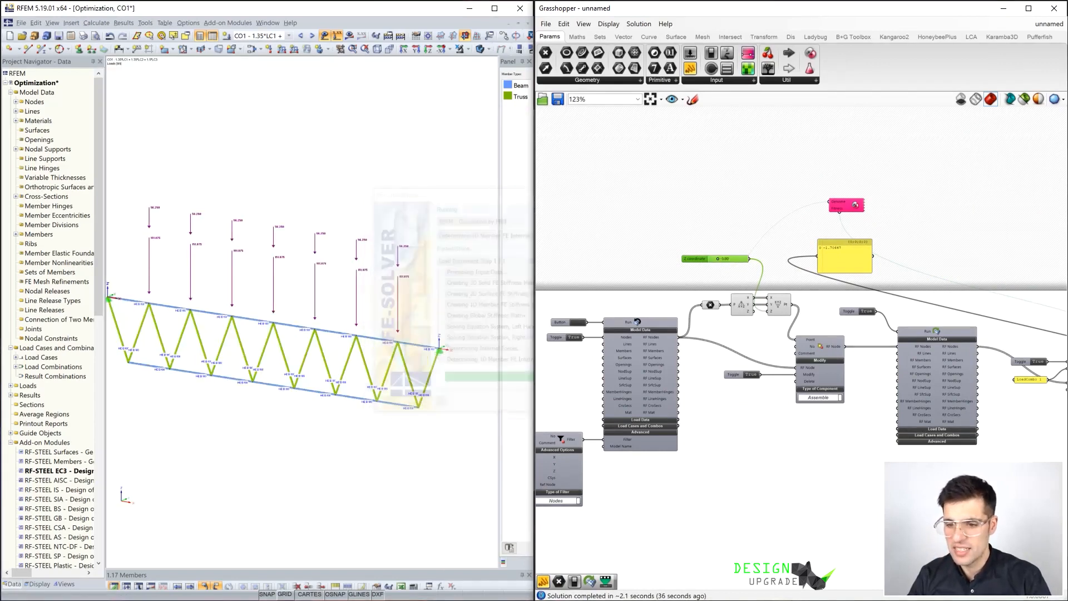
- Add an RFEM results component above the Number parameter, expand its Overwrite inputs and shift it upward
right_click_drag(899, 238, 612, 195)
scroll(824, 310, "up", 5)
right_click_drag(869, 325, 821, 289)
scroll(759, 314, "up", 2)
scroll(814, 305, "down", 1)
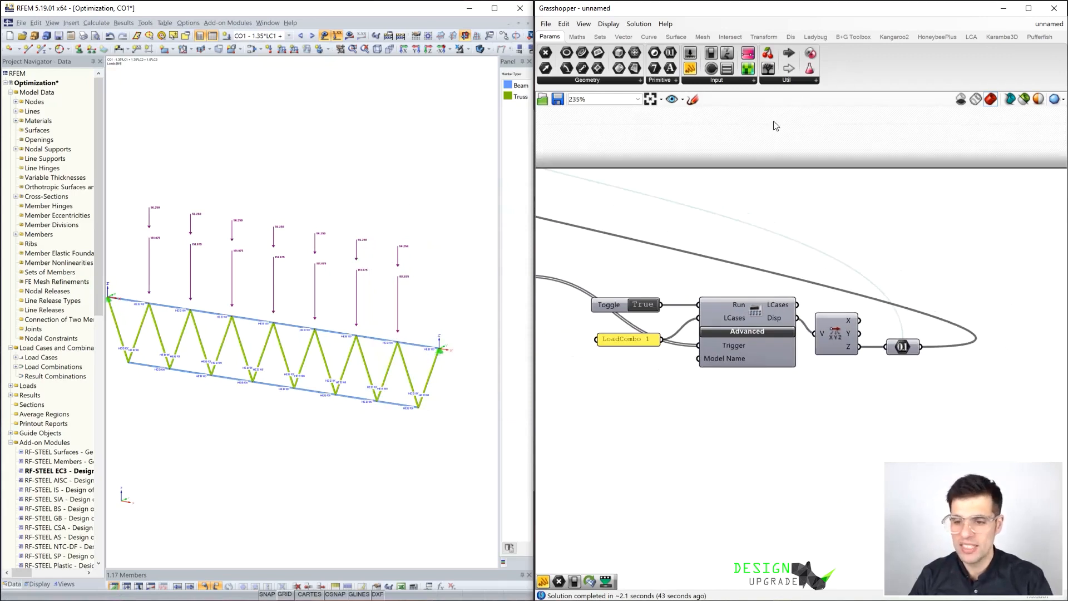
left_click(852, 36)
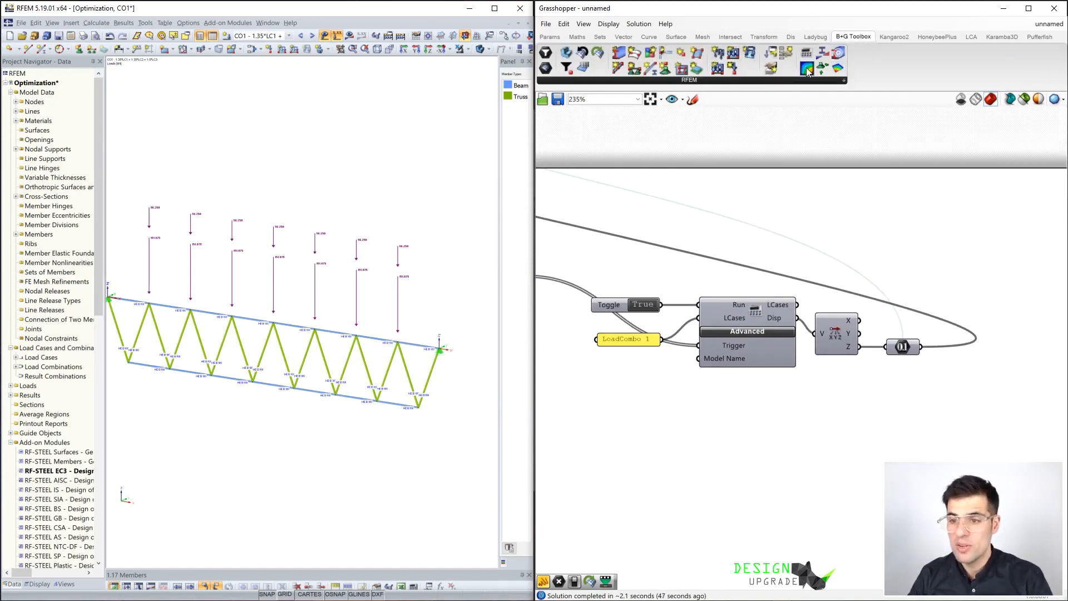
left_click_drag(805, 68, 896, 215)
scroll(754, 250, "down", 1)
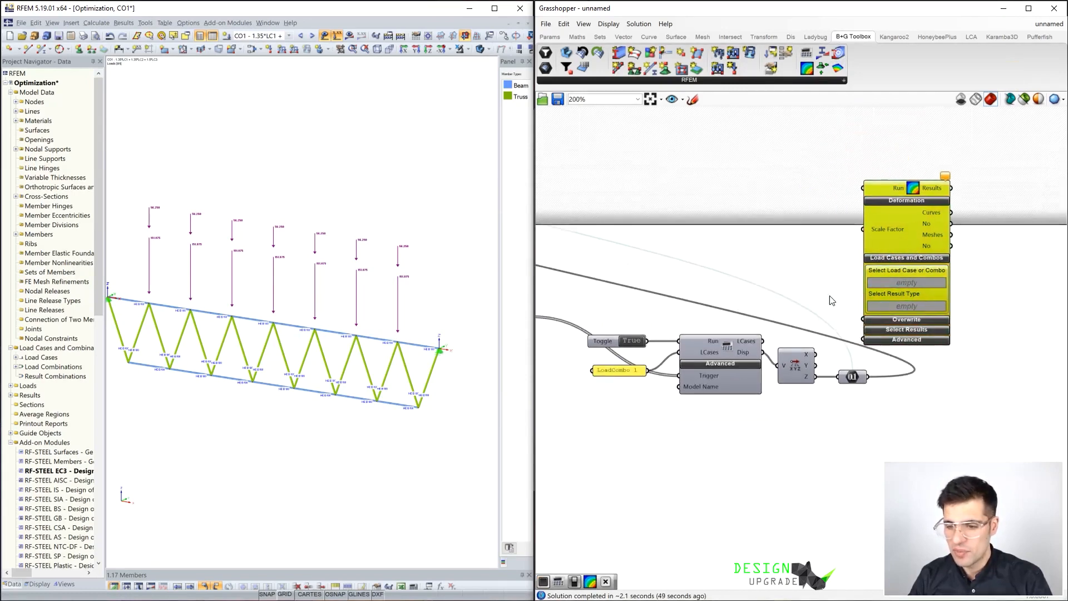
right_click_drag(798, 296, 772, 269)
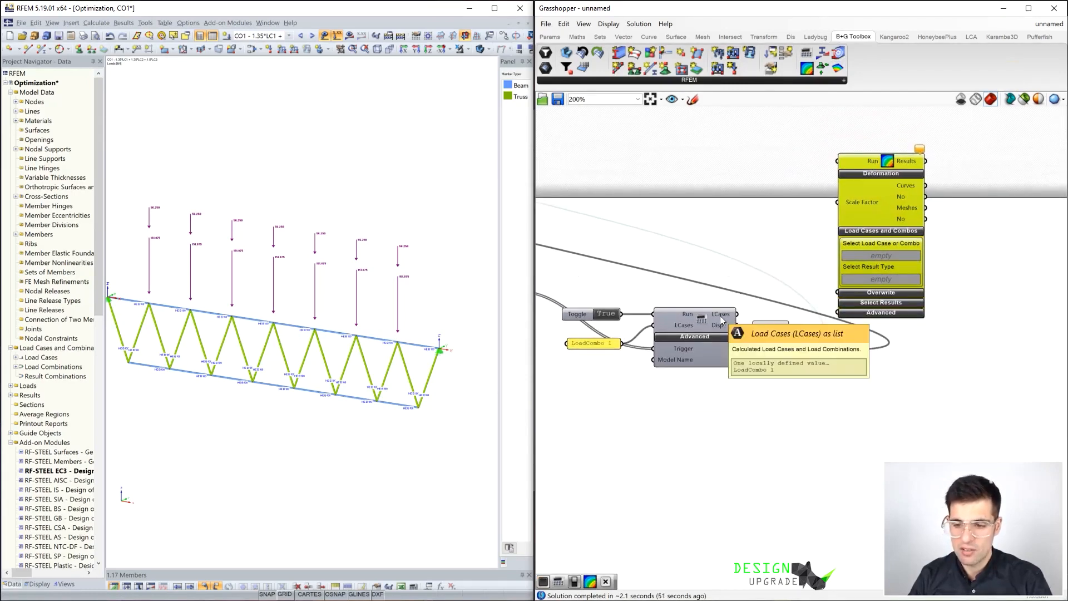
left_click(870, 291)
left_click_drag(865, 221, 864, 189)
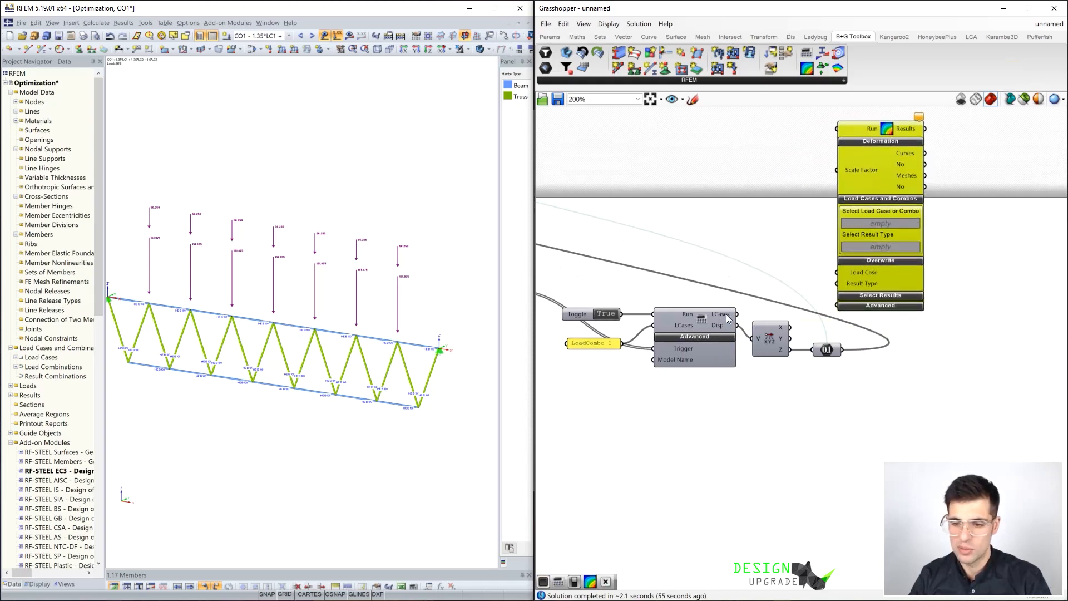
- Connect the calculation's LCases output to the results component's Load Case input and expand its Advanced inputs
mouse_move(727, 319)
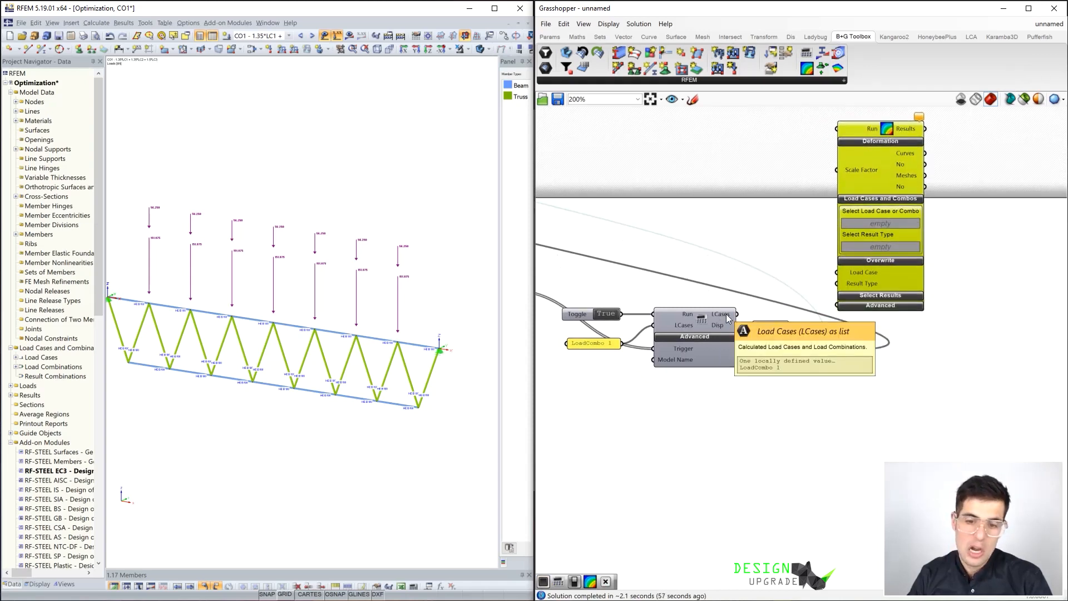
left_click_drag(742, 312, 845, 271)
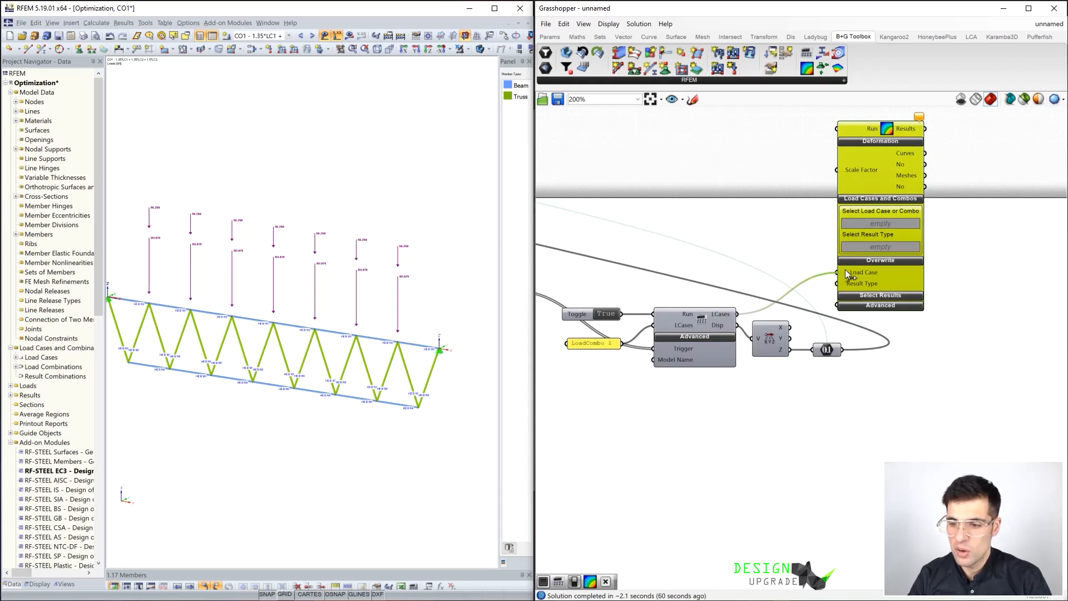
left_click(871, 304)
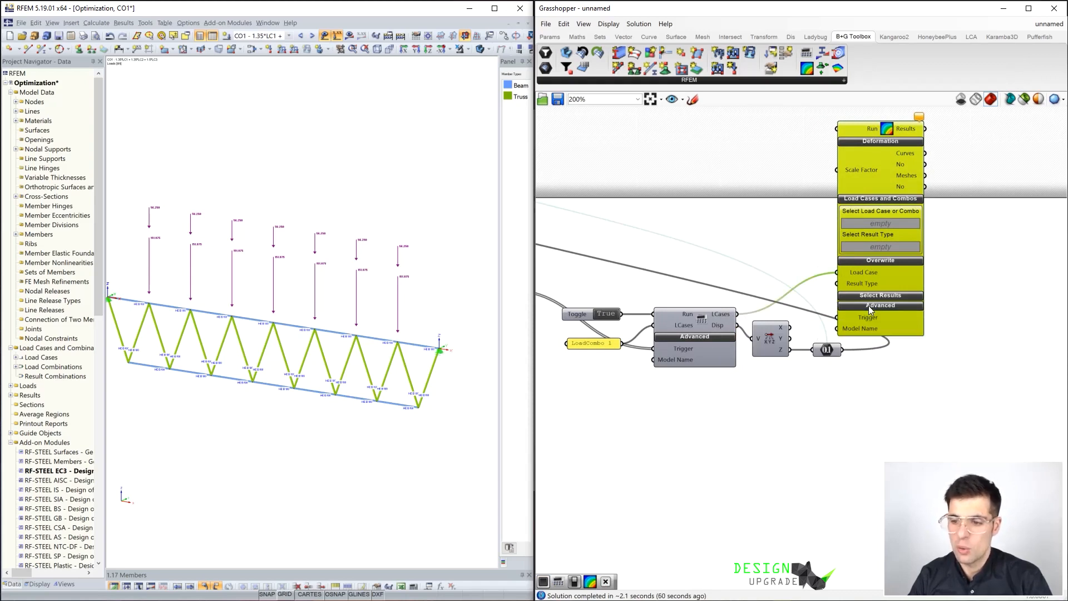
left_click_drag(737, 314, 811, 316)
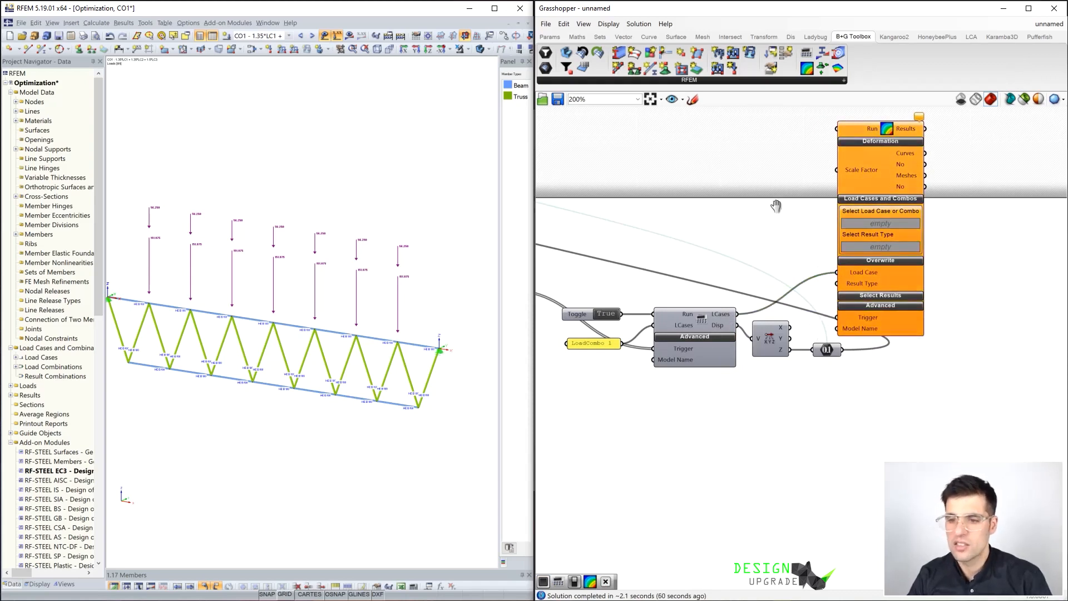
- Reposition the RFEM results component, expand its Select Results section and delete the component
right_click_drag(773, 198, 798, 234)
scroll(835, 210, "down", 1)
left_click_drag(888, 198, 893, 176)
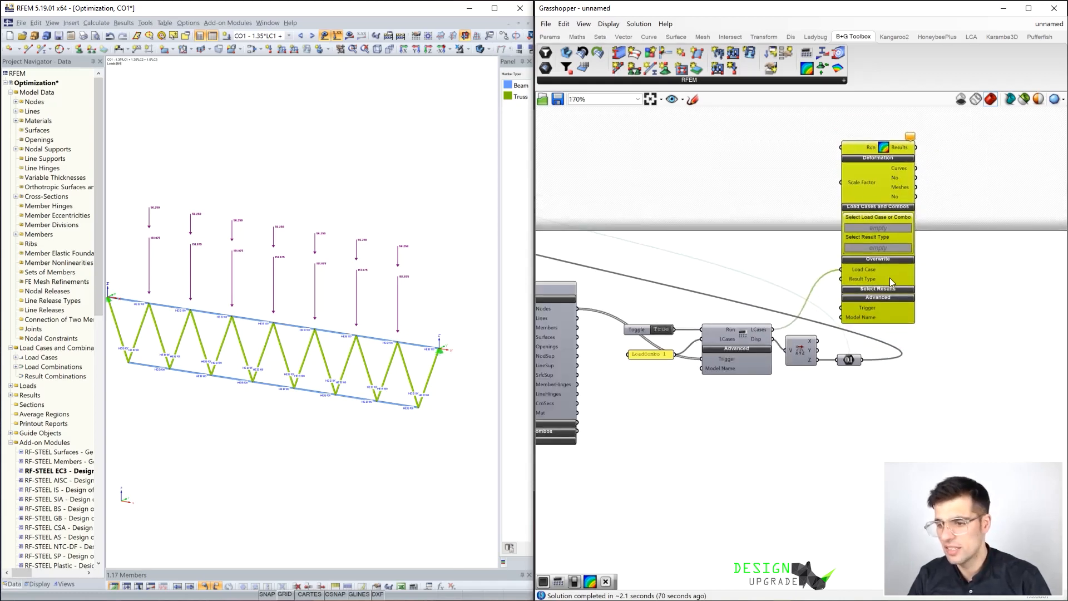
left_click(904, 289)
left_click_drag(888, 272, 895, 262)
scroll(893, 296, "up", 1)
scroll(893, 285, "down", 1)
key("Delete")
- Add an Optimize Cross Sections component above the calculation component and expand its Advanced inputs
scroll(863, 271, "down", 1)
right_click_drag(761, 214, 833, 227)
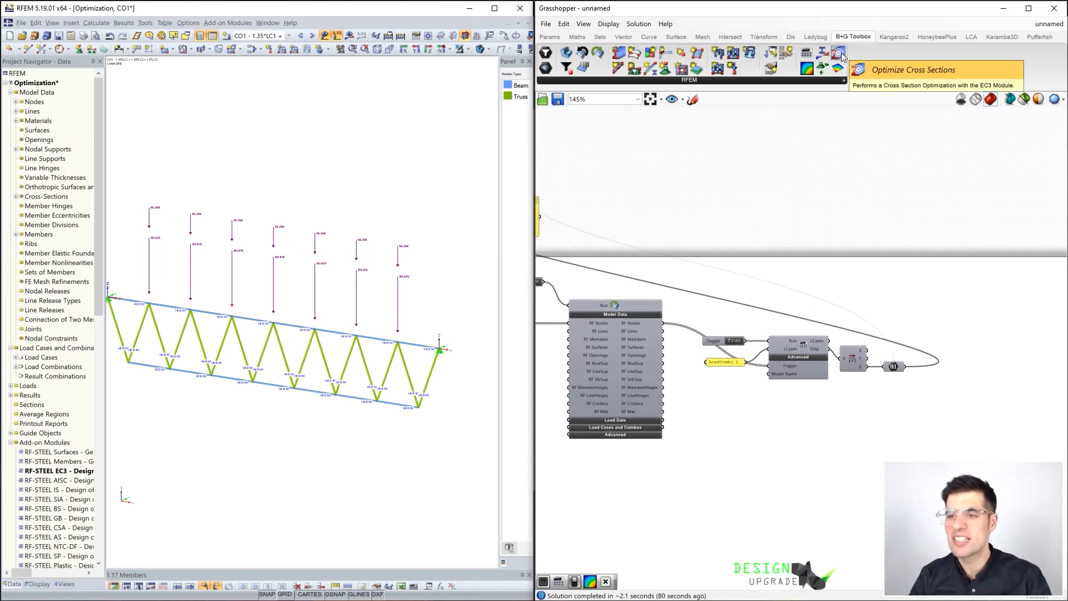
left_click_drag(840, 52, 786, 237)
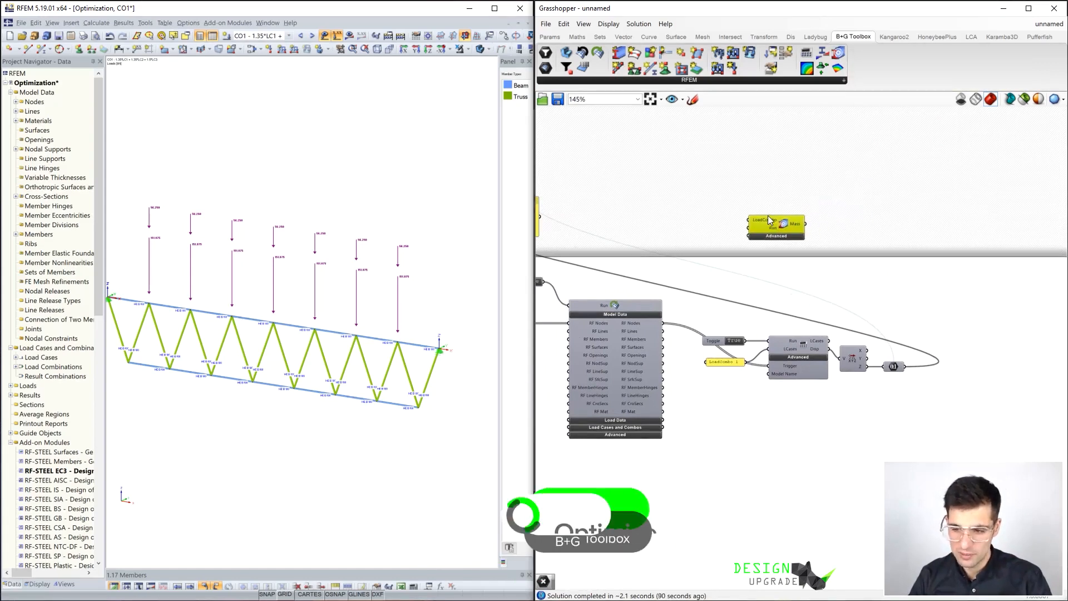
scroll(787, 238, "up", 2)
left_click(787, 238)
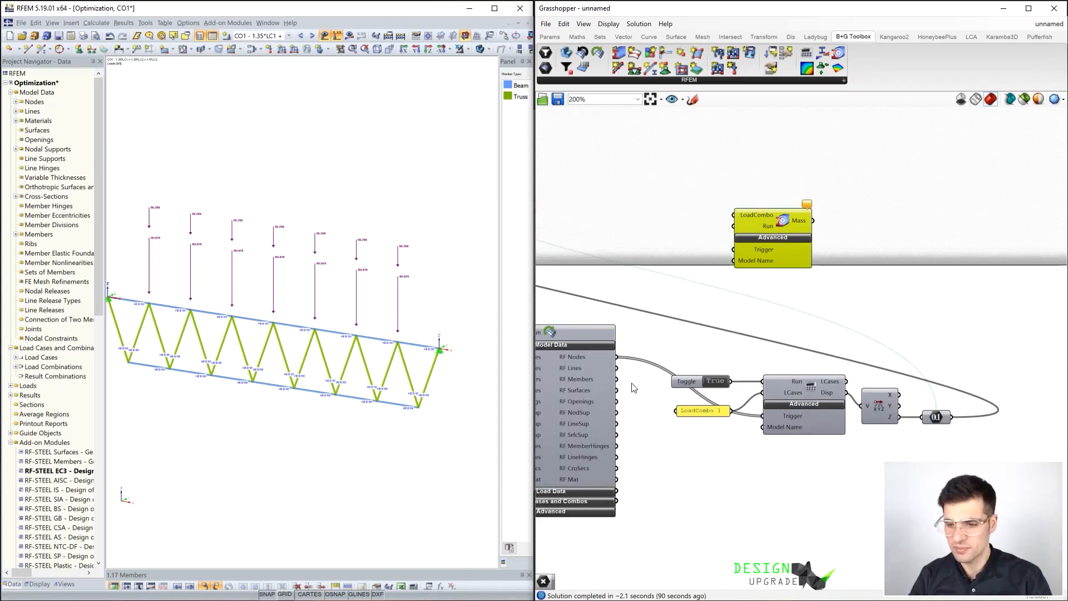
- Set the calculation's toggle to False and connect a copy of it to the Run input of Optimize Cross Sections
right_click_drag(786, 351, 819, 363)
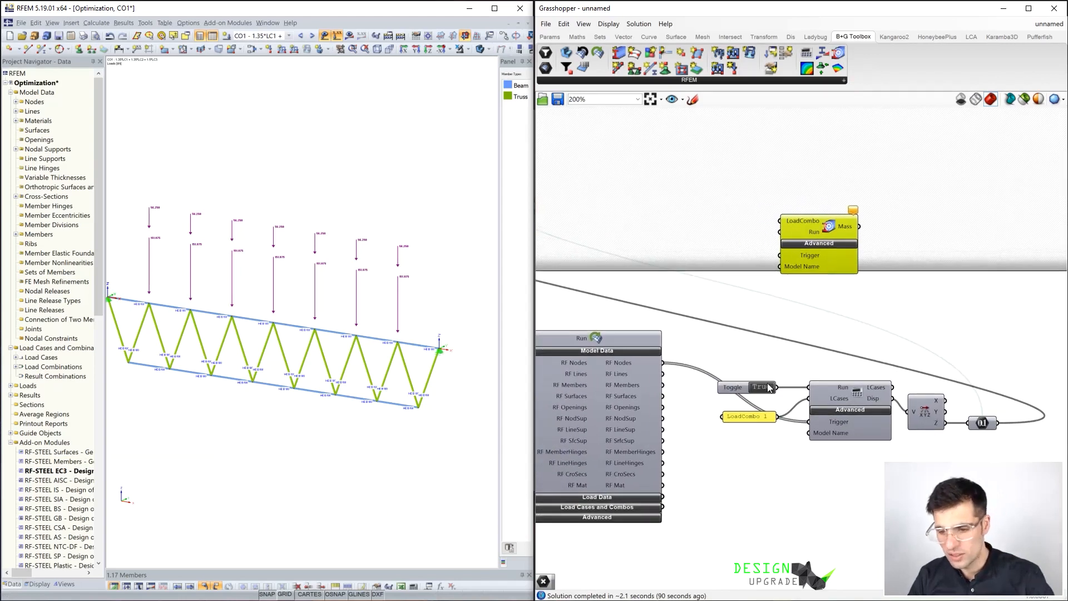
left_click_drag(777, 386, 779, 232)
left_click_drag(741, 391, 723, 232)
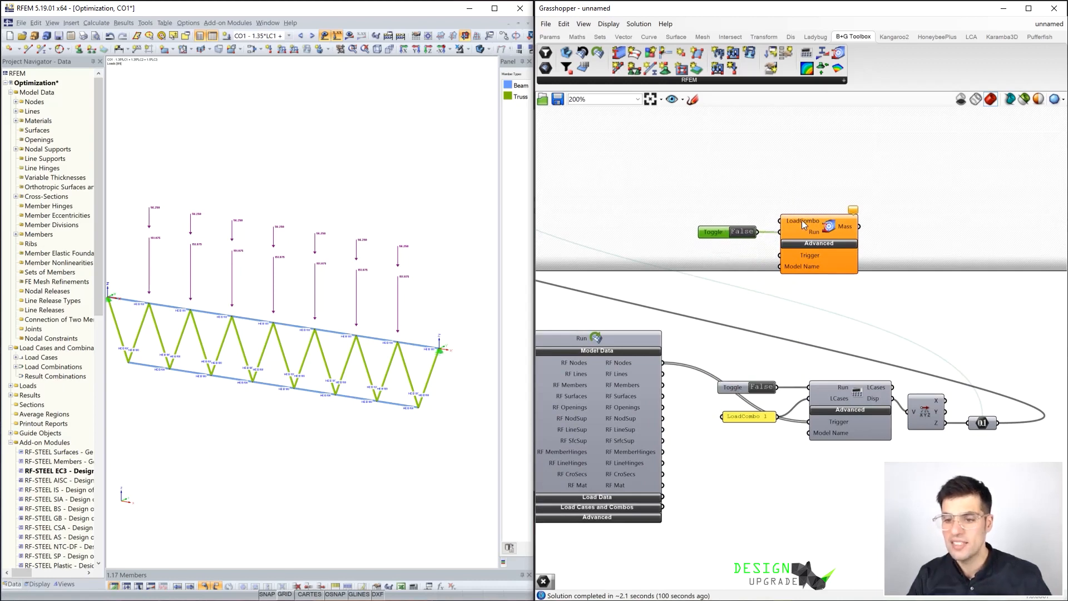
- In RFEM, open the RF-STEEL EC3 module and select load combination CO1 for the ultimate limit state design
double_click(64, 469)
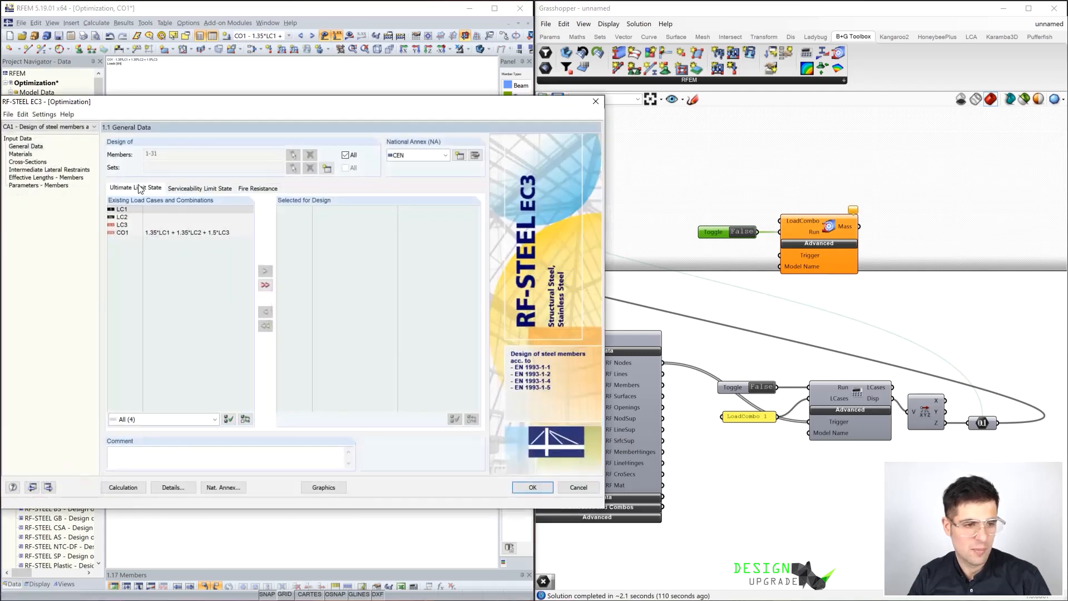
left_click_drag(176, 98, 296, 86)
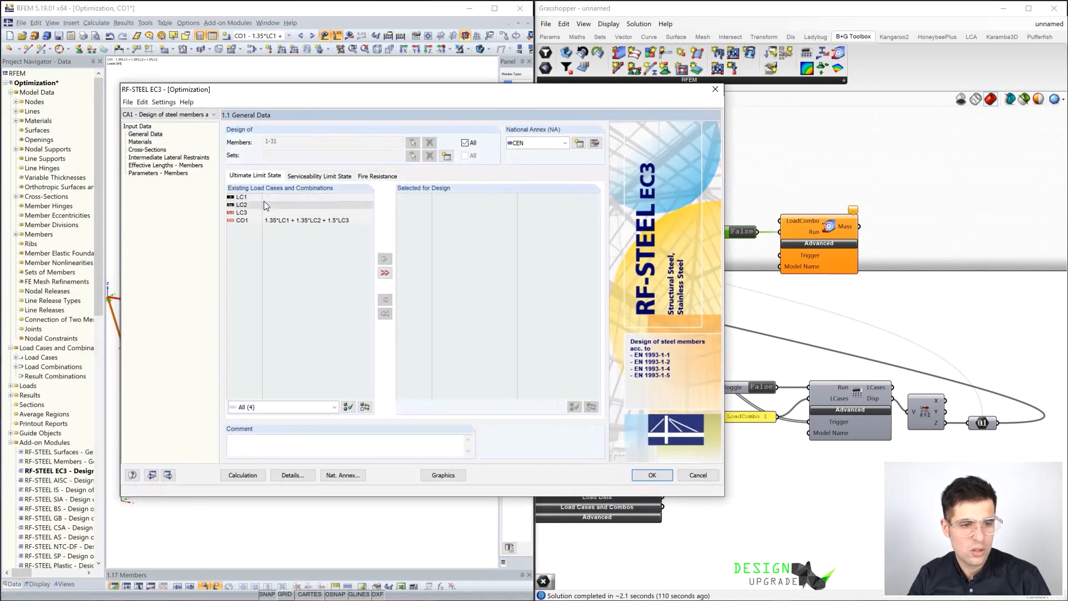
left_click(345, 177)
left_click(254, 172)
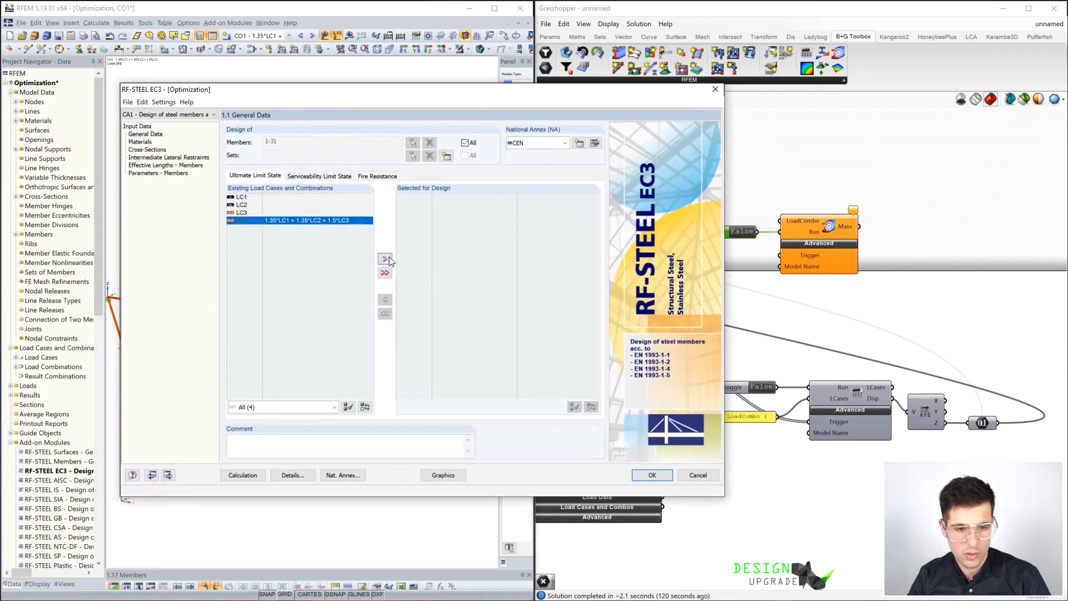
double_click(271, 225)
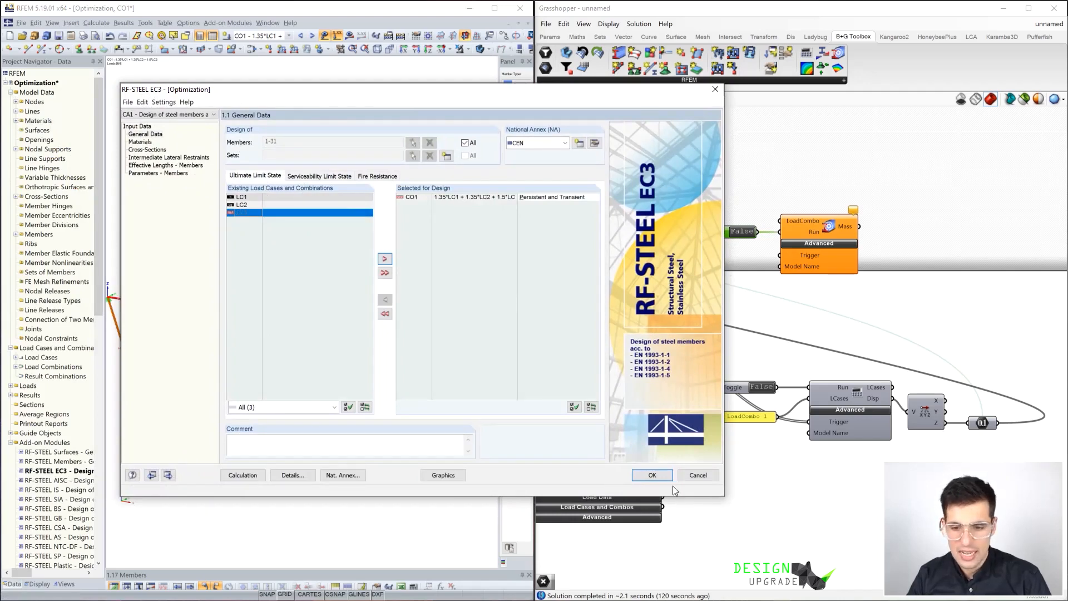
left_click(654, 476)
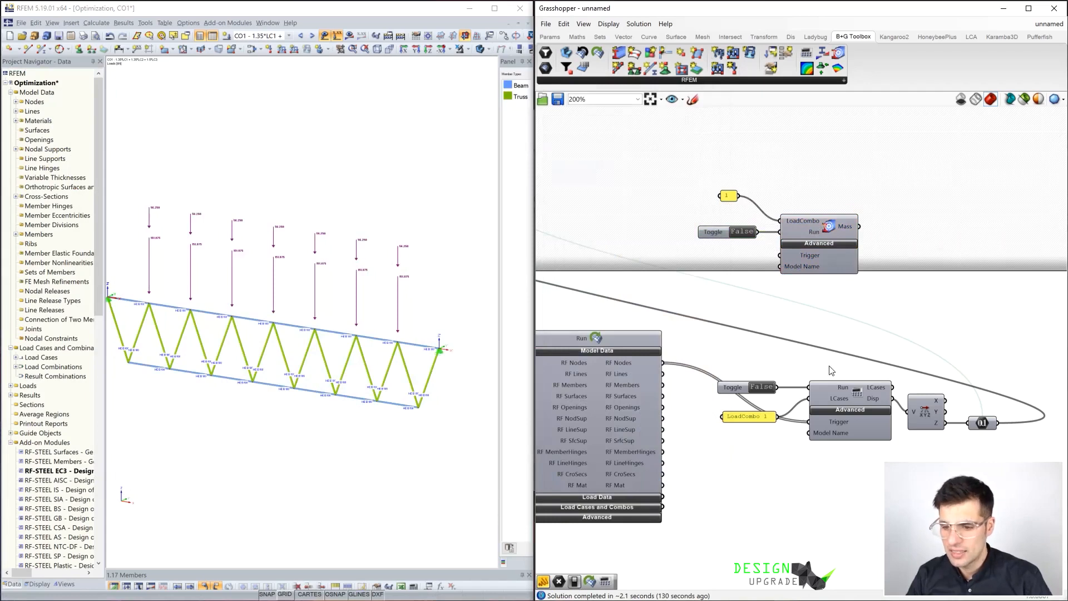
- In Grasshopper, connect the model component's RF Nodes output to the Trigger input of Optimize Cross Sections
right_click_drag(778, 344, 784, 341)
left_click_drag(690, 347, 787, 253)
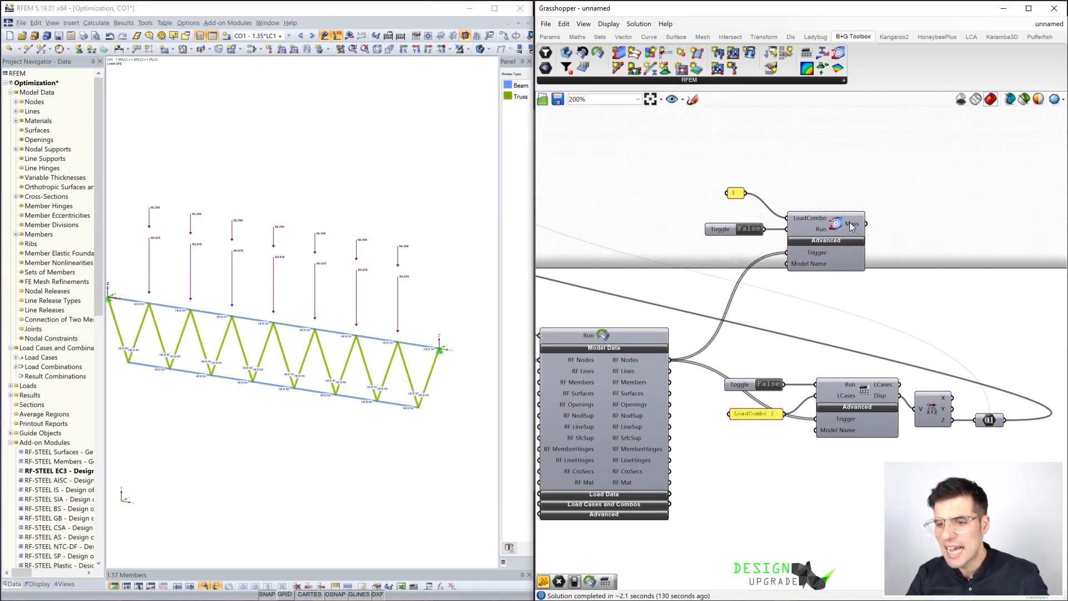
- Add a Number parameter beside Optimize Cross Sections and connect the Mass output to it
mouse_move(851, 225)
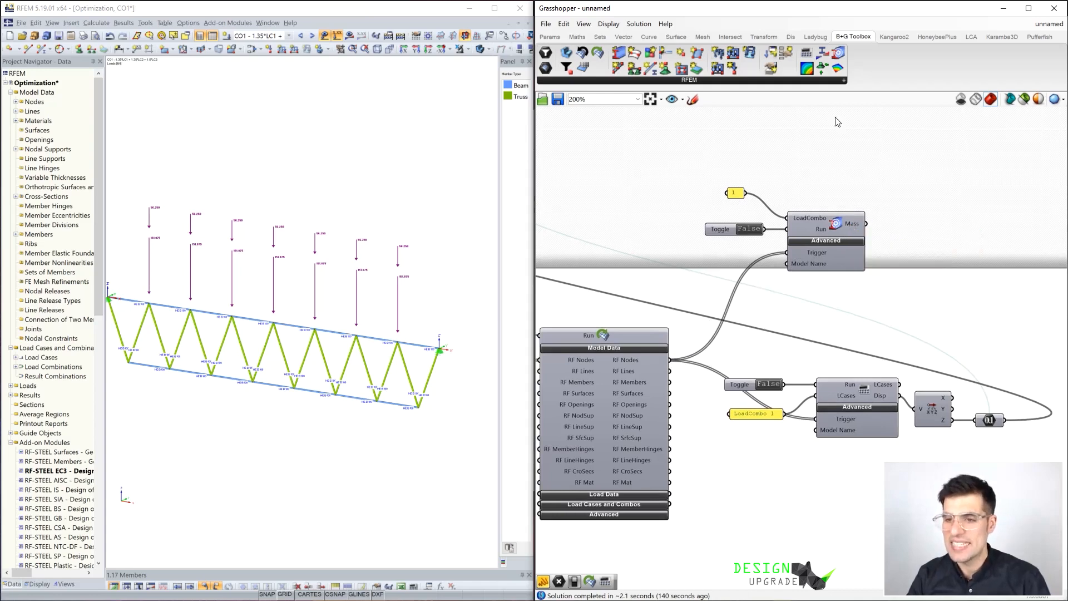
double_click(893, 194)
type("num")
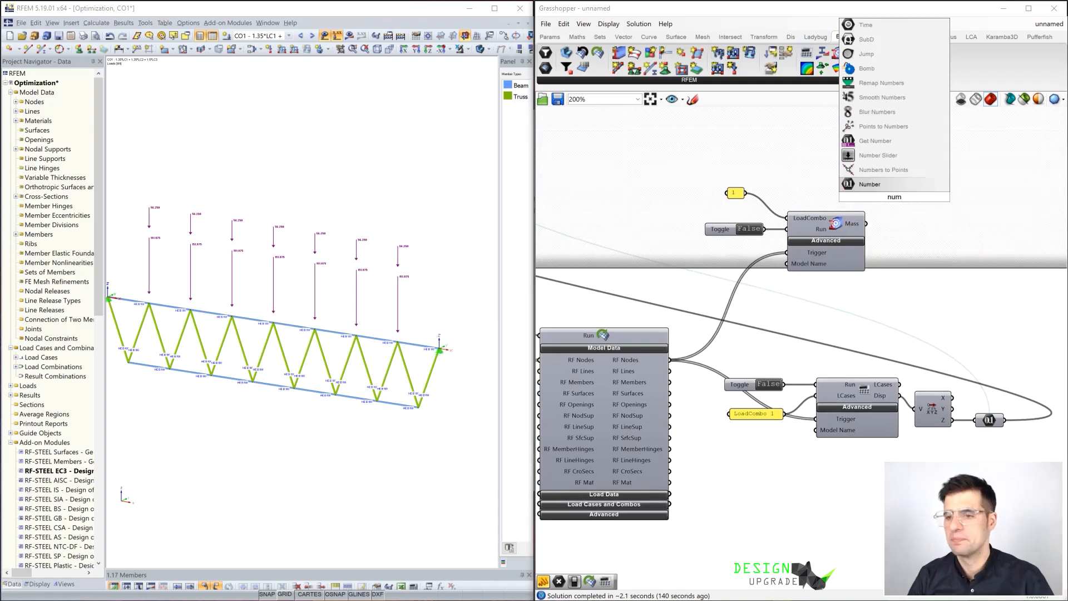
key("Return")
left_click_drag(866, 223, 900, 228)
- Add a Panel beside the mass Number parameter and connect the parameter's output to it
double_click(909, 200)
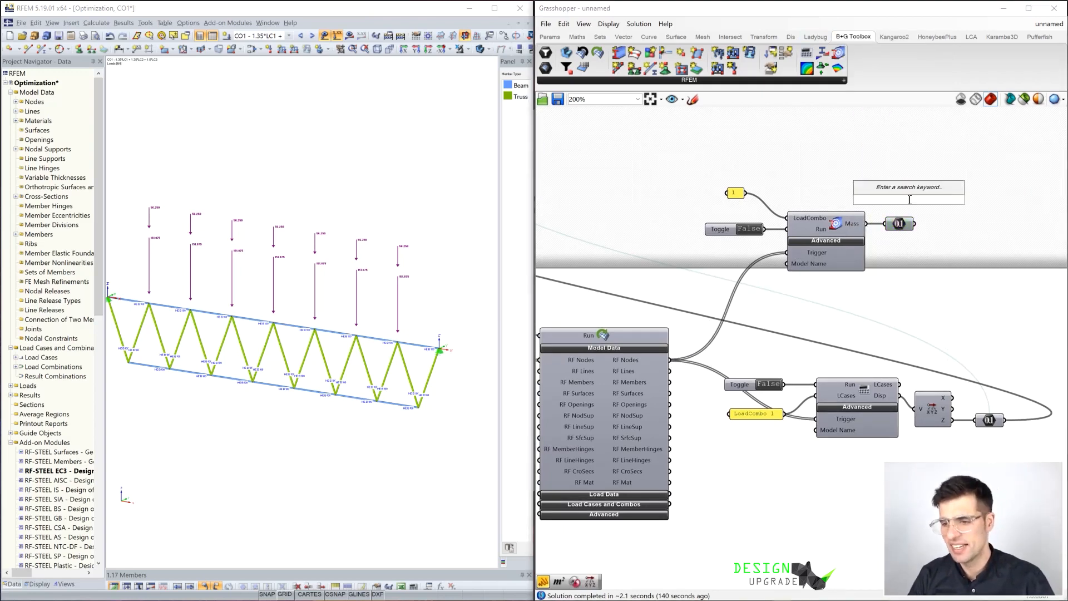
type("panel")
key("Return")
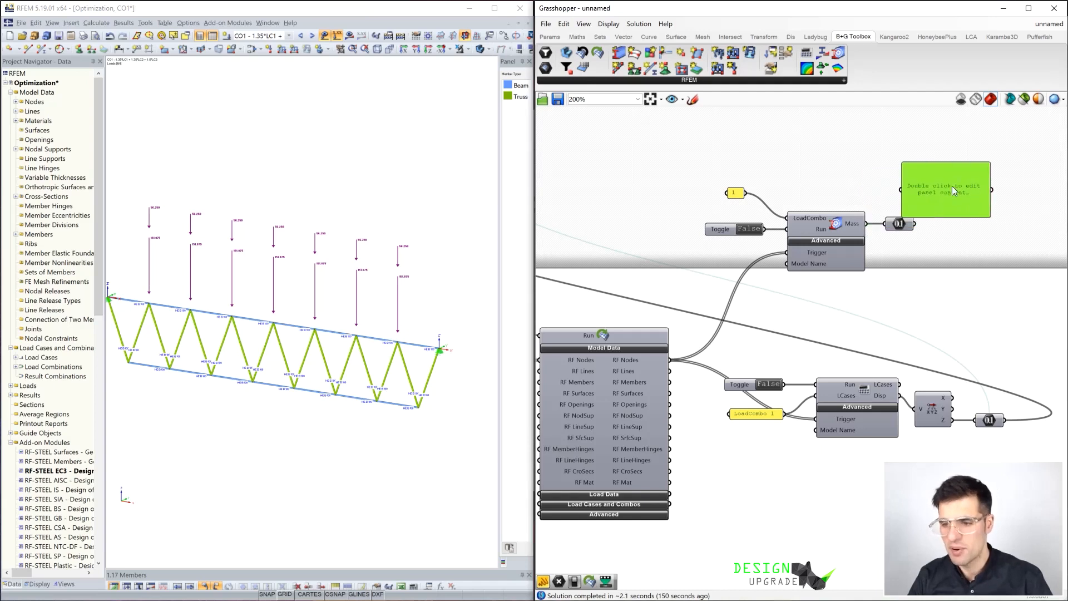
left_click_drag(935, 210, 939, 209)
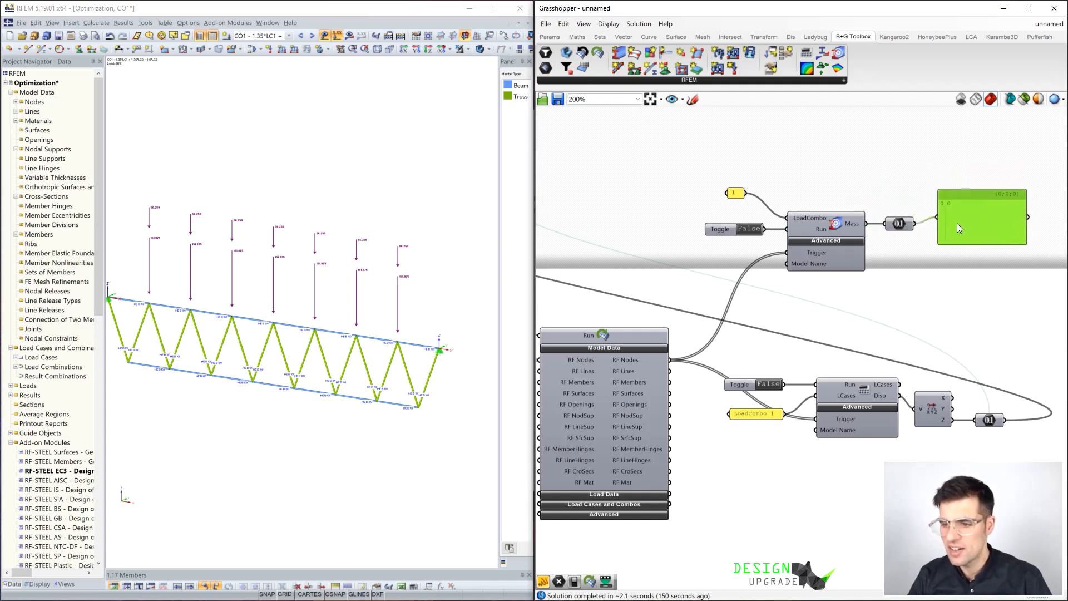
- Move the Galapagos component near Optimize Cross Sections and connect its Fitness to the mass Number parameter
scroll(631, 133, "down", 2)
scroll(631, 133, "down", 1)
right_click_drag(632, 133, 775, 184)
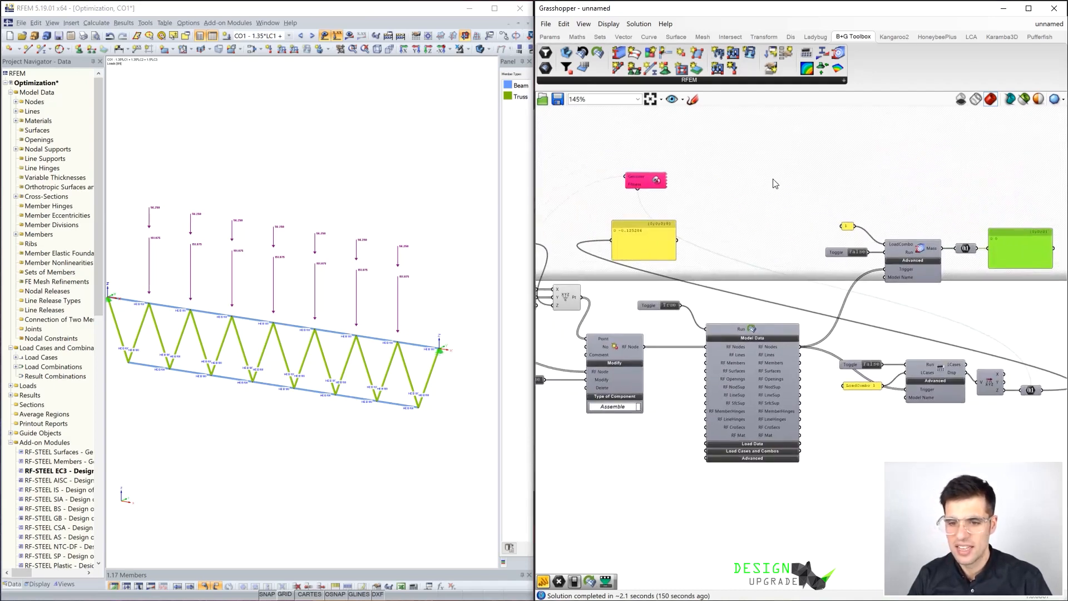
left_click_drag(648, 185, 875, 151)
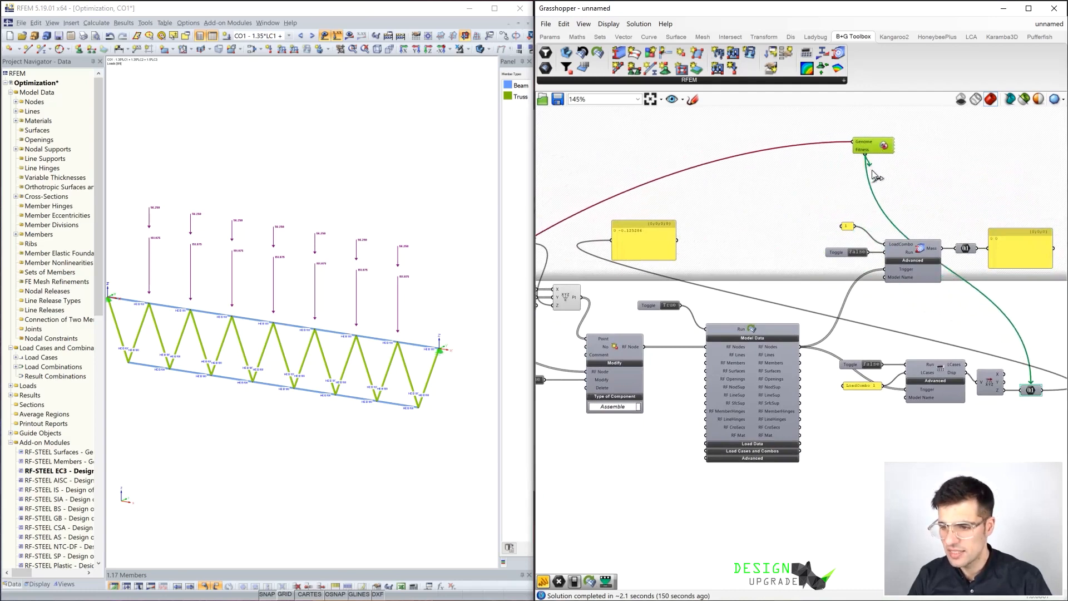
left_click(968, 251)
- Set the Run toggle of Optimize Cross Sections to True to calculate the optimized mass
right_click_drag(752, 178, 884, 202)
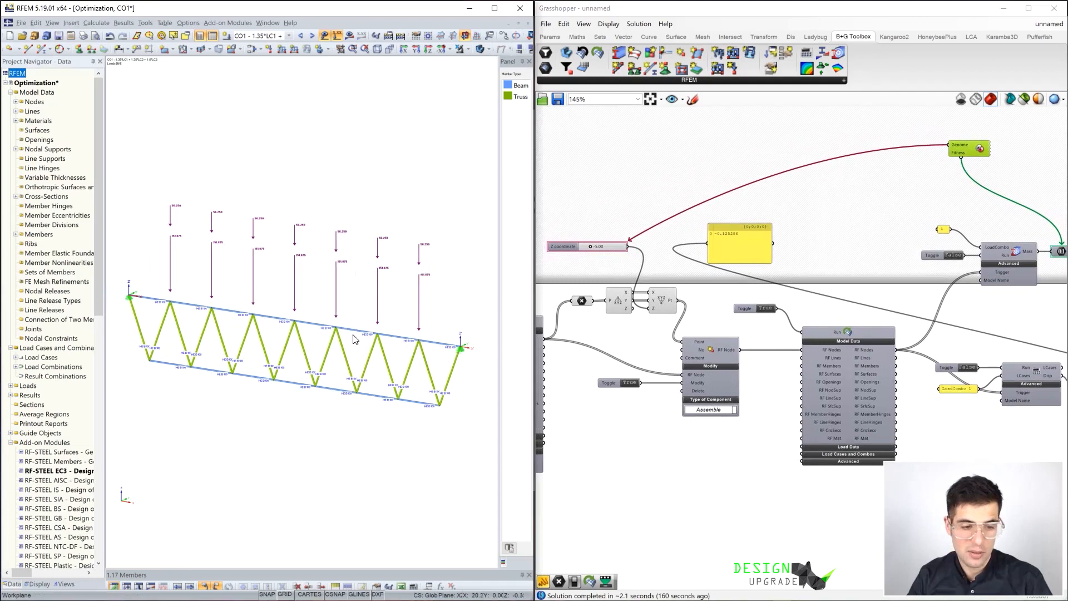
right_click_drag(999, 219, 974, 212)
right_click_drag(839, 219, 840, 165)
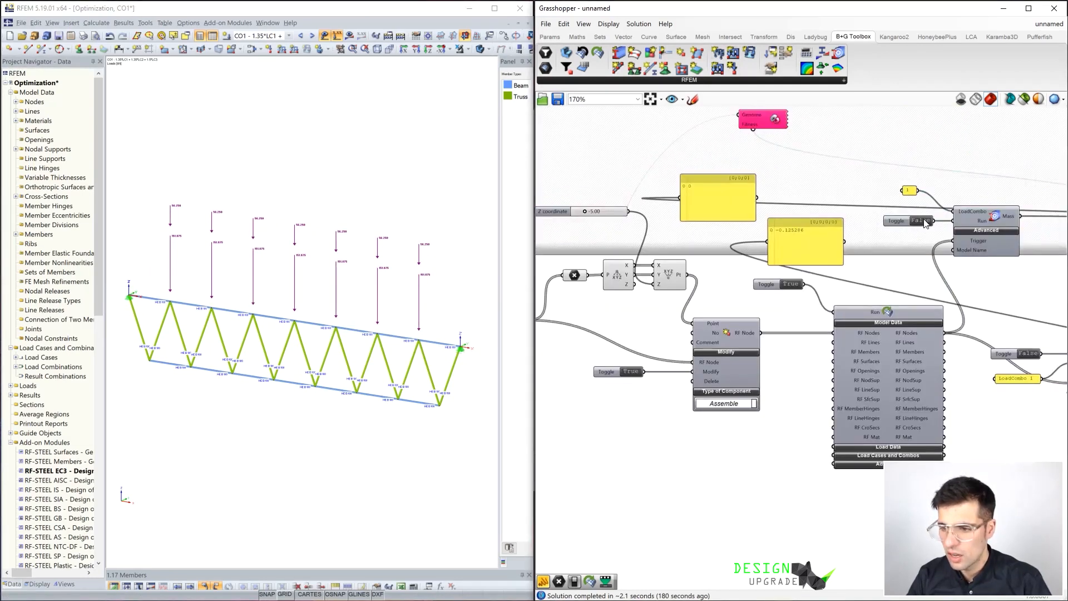
double_click(923, 222)
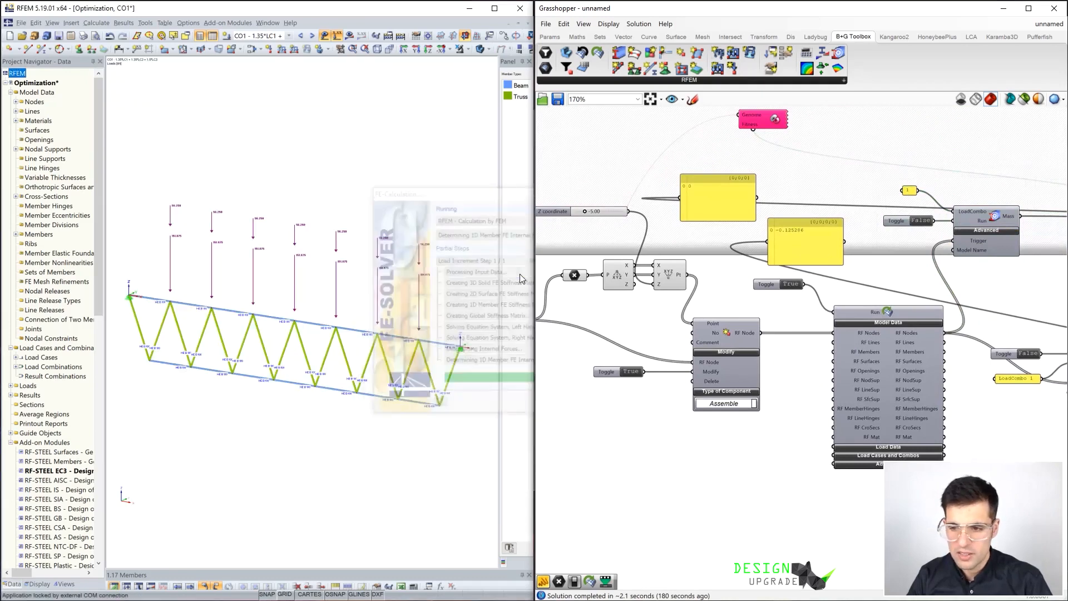
left_click_drag(760, 118, 773, 131)
double_click(773, 133)
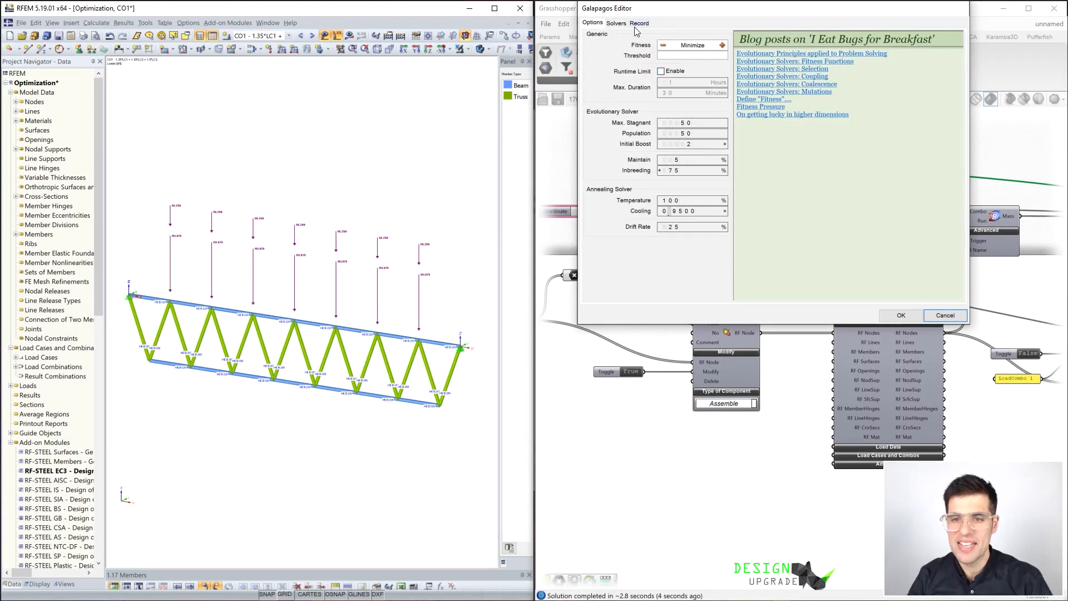
left_click_drag(637, 10, 651, 53)
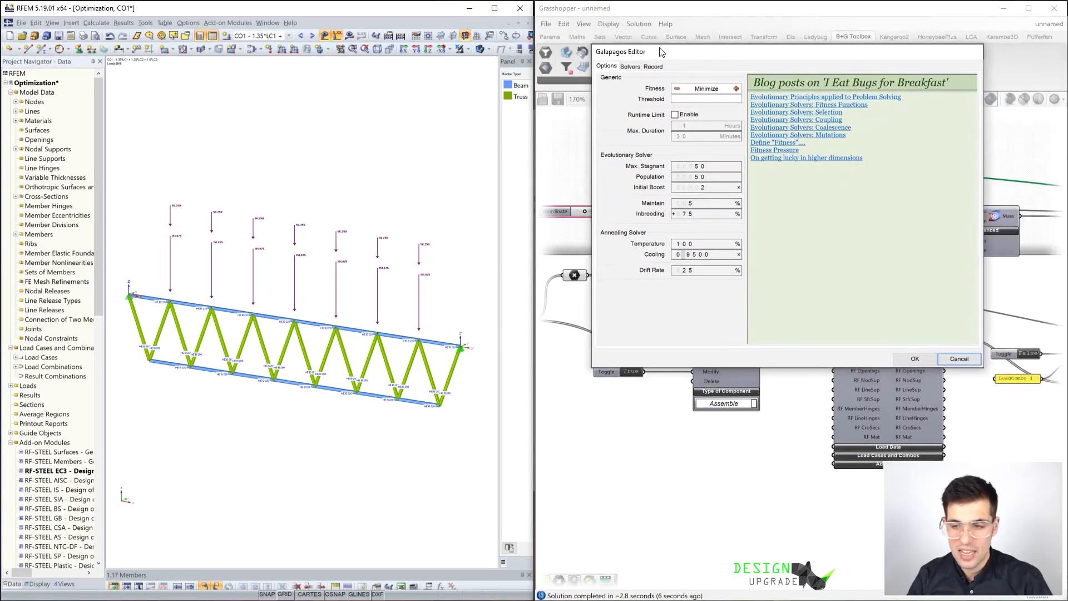
left_click(942, 360)
- Inspect the resized chord and diagonal members of the truss in the RFEM model view
scroll(361, 400, "up", 5)
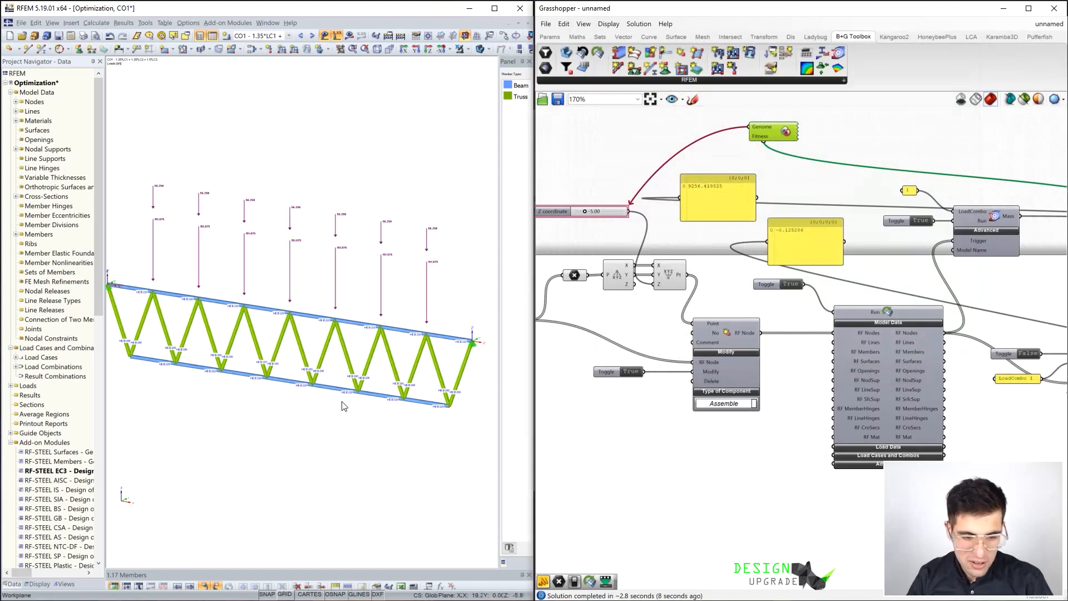
scroll(364, 392, "down", 4)
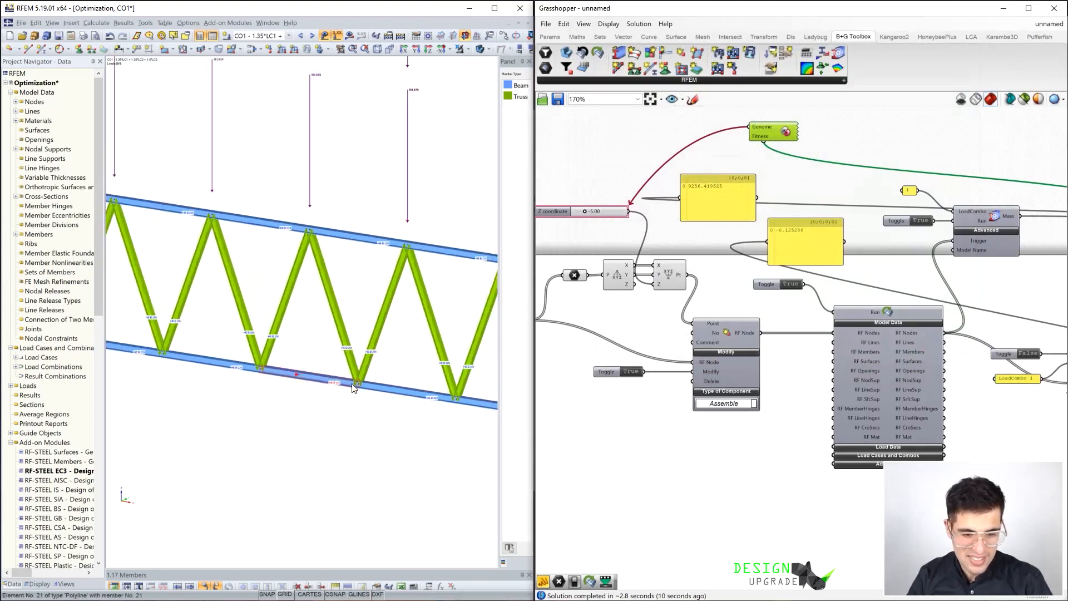
scroll(384, 384, "down", 3)
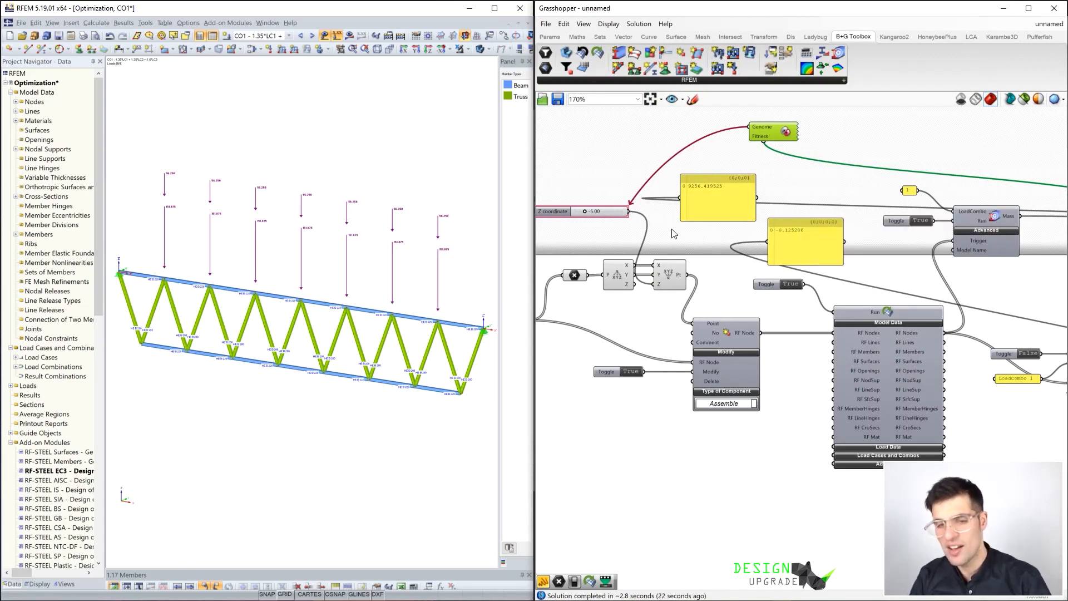
- Run the Galapagos solver to minimize the truss mass by varying the Z coordinate, and accept the result
right_click_drag(673, 232, 711, 238)
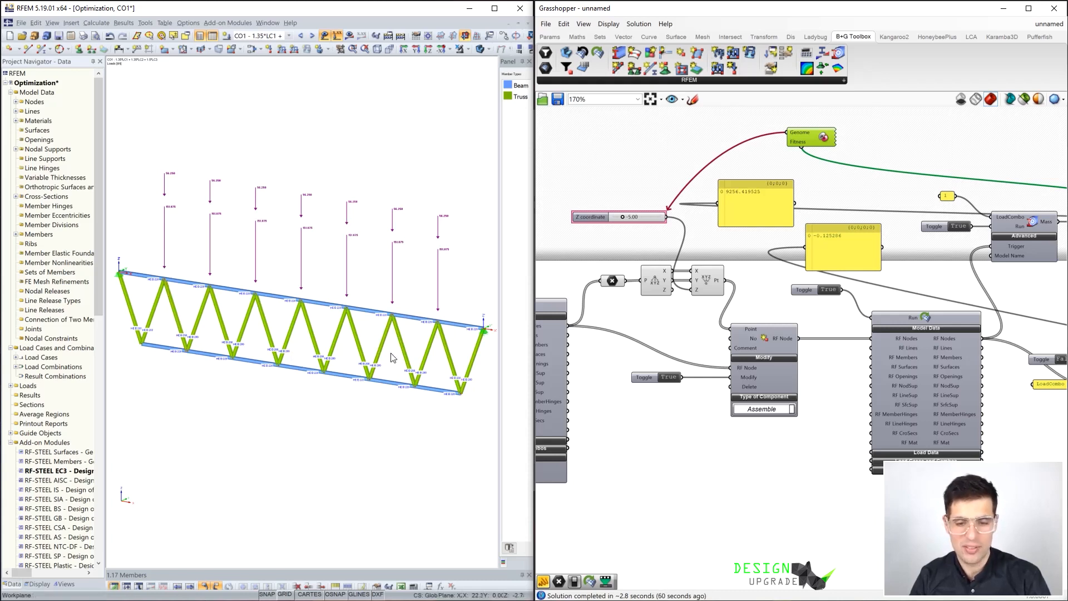
left_click_drag(814, 139, 787, 136)
double_click(787, 136)
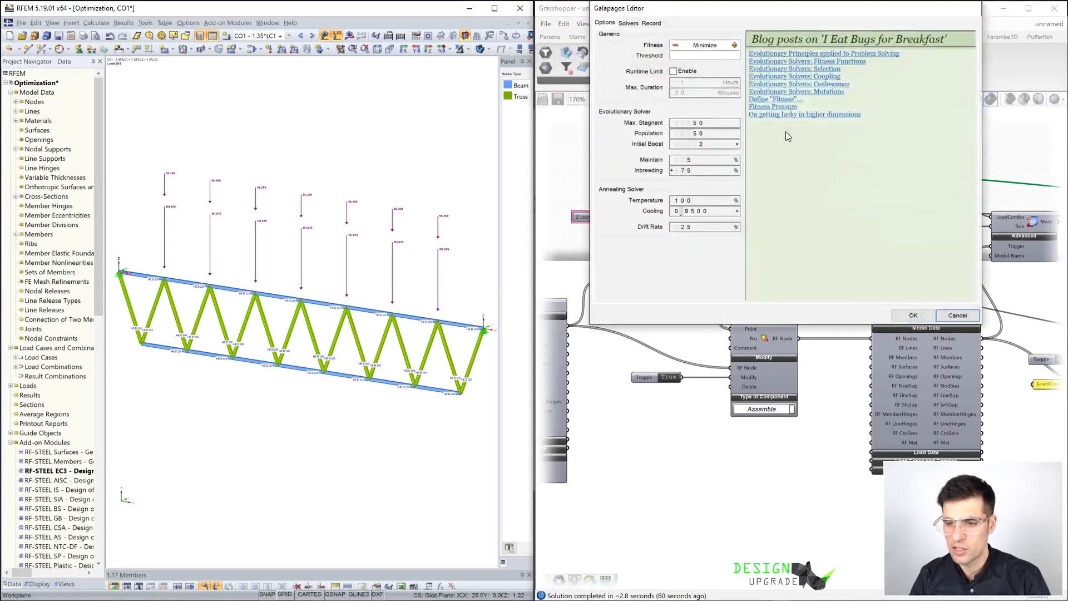
left_click_drag(742, 16, 631, 109)
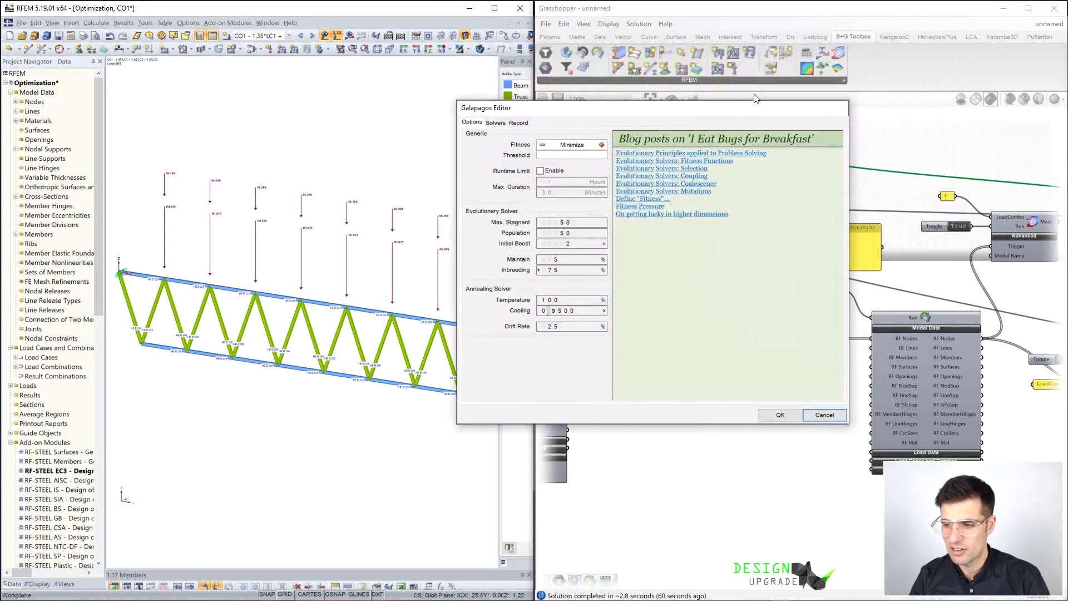
left_click(507, 123)
left_click_drag(536, 112, 322, 269)
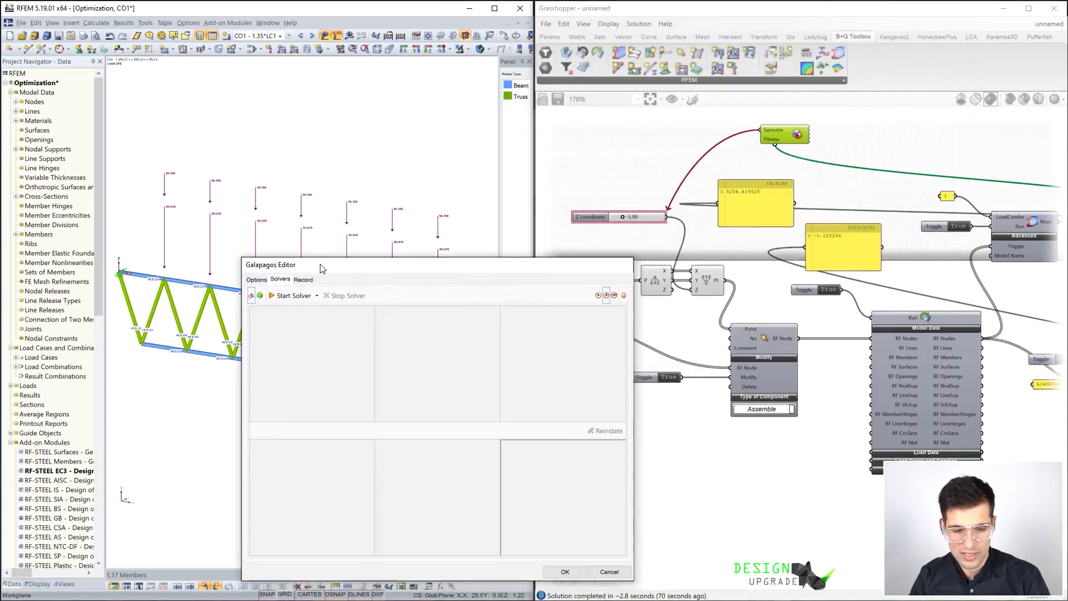
left_click(291, 296)
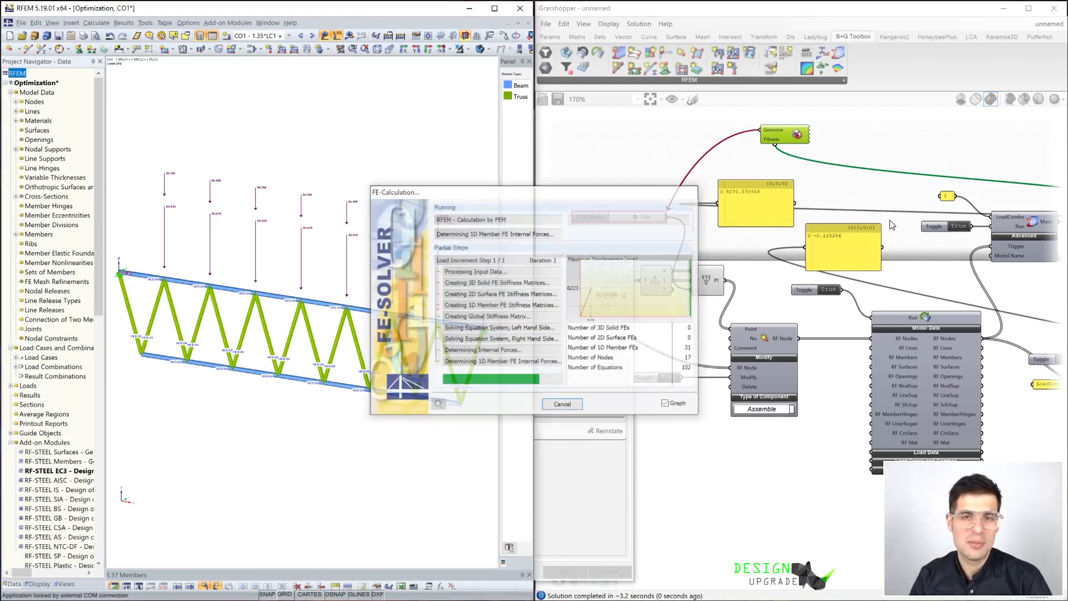
left_click(612, 491)
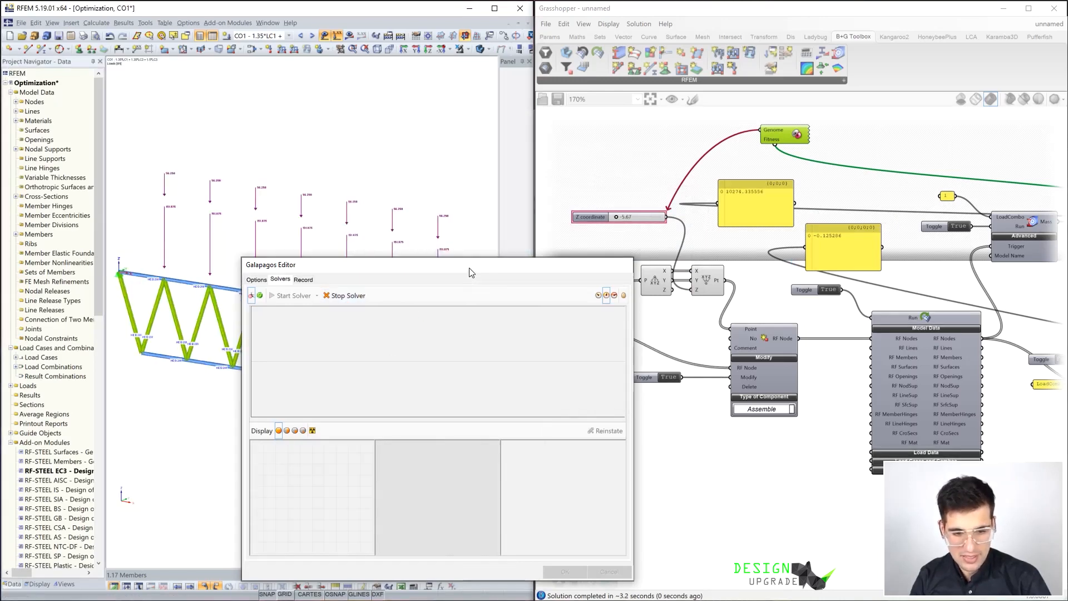
left_click(564, 571)
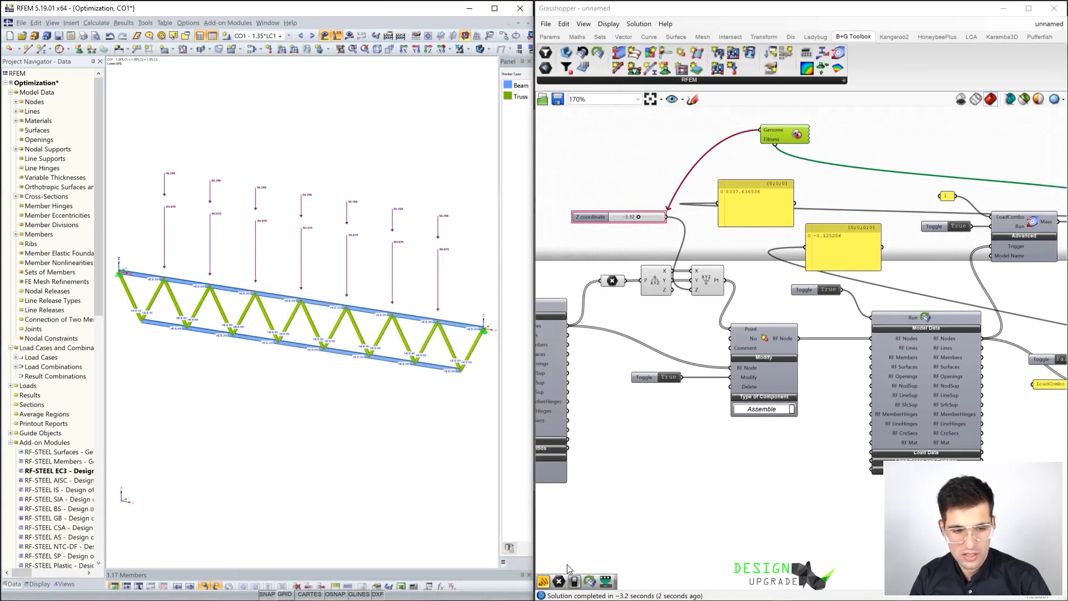
- Reposition the mass panel just below the Galapagos component and check the optimized mass
mouse_move(756, 207)
left_mouse_down()
mouse_move(784, 193)
mouse_move(755, 190)
left_mouse_up()
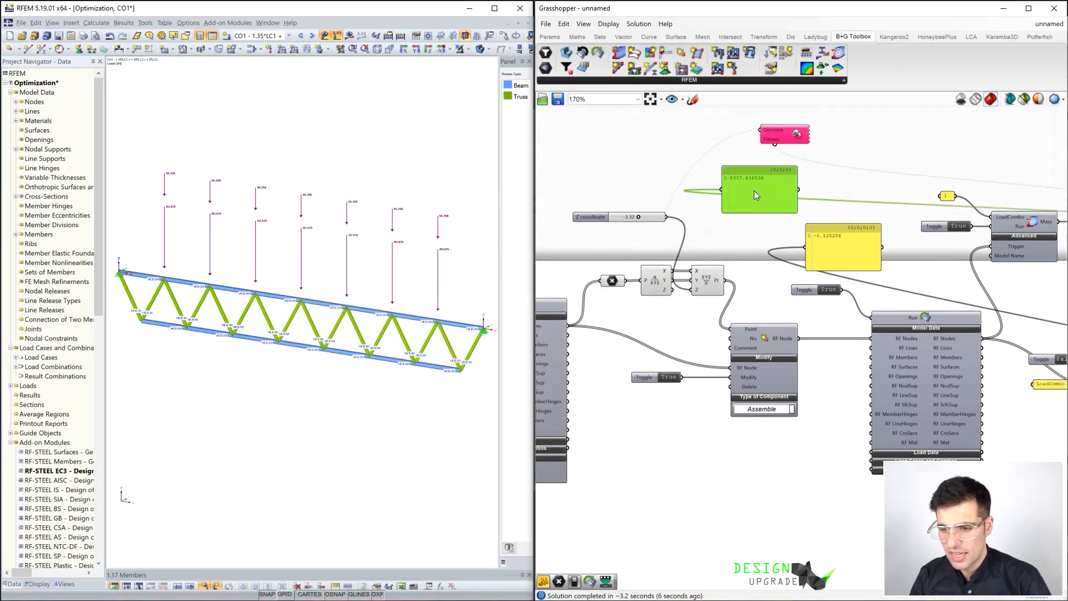
scroll(756, 190, "up", 2)
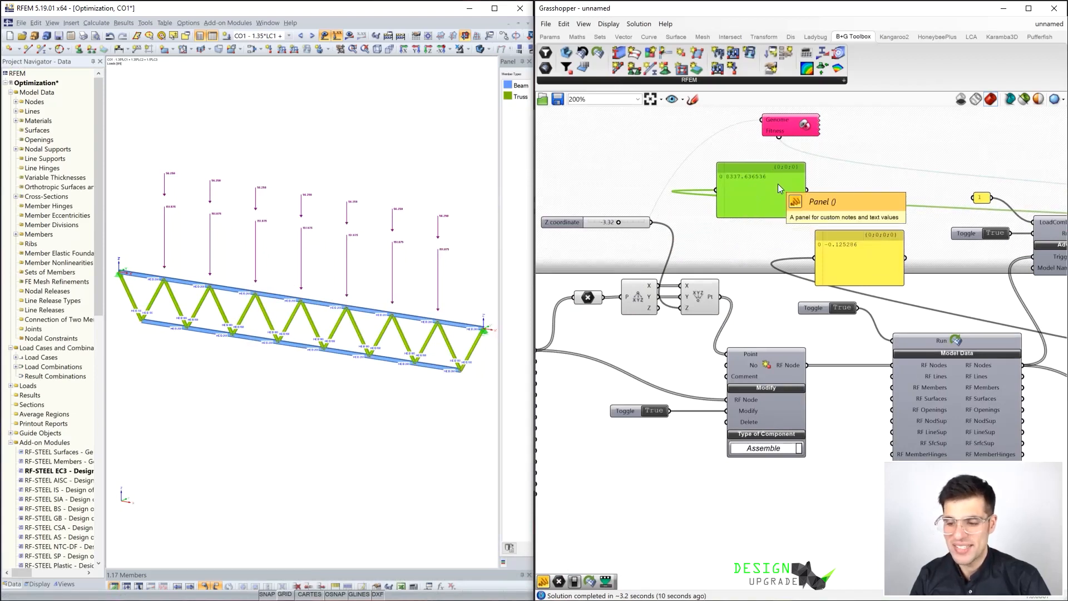
scroll(834, 208, "down", 3)
right_click_drag(888, 212, 803, 212)
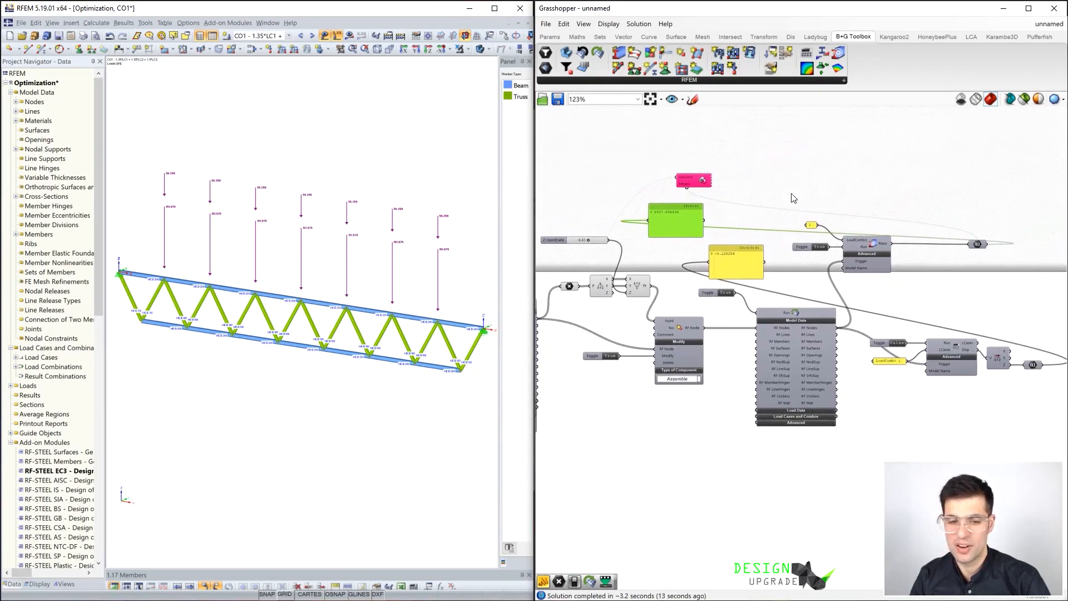